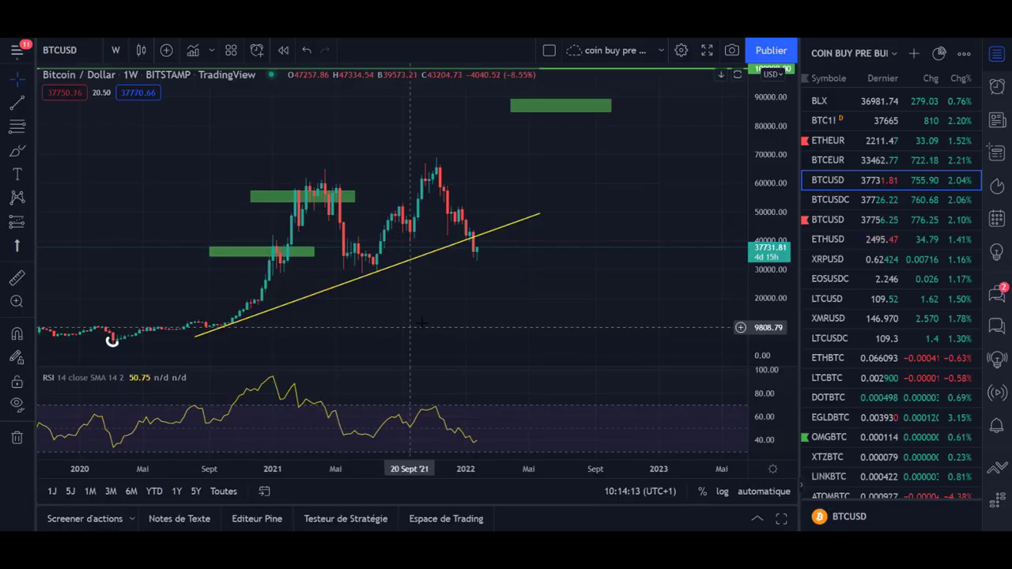
Circle the early January 2021 candles at the lower green zone and the latest 2022 candles with the Brush tool.
scroll(412, 298, "up", 3)
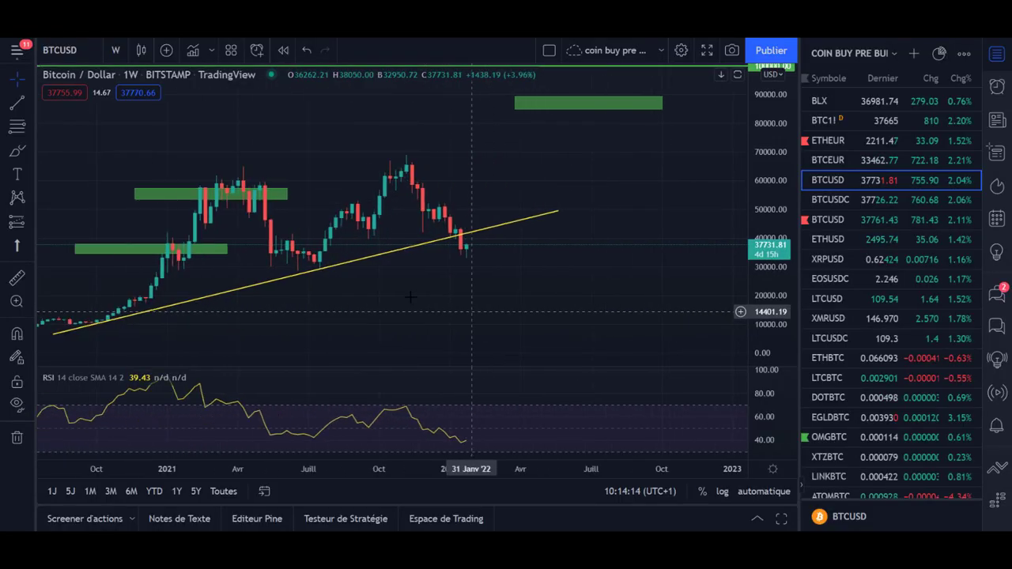
left_click_drag(454, 308, 549, 309)
scroll(357, 323, "up", 1)
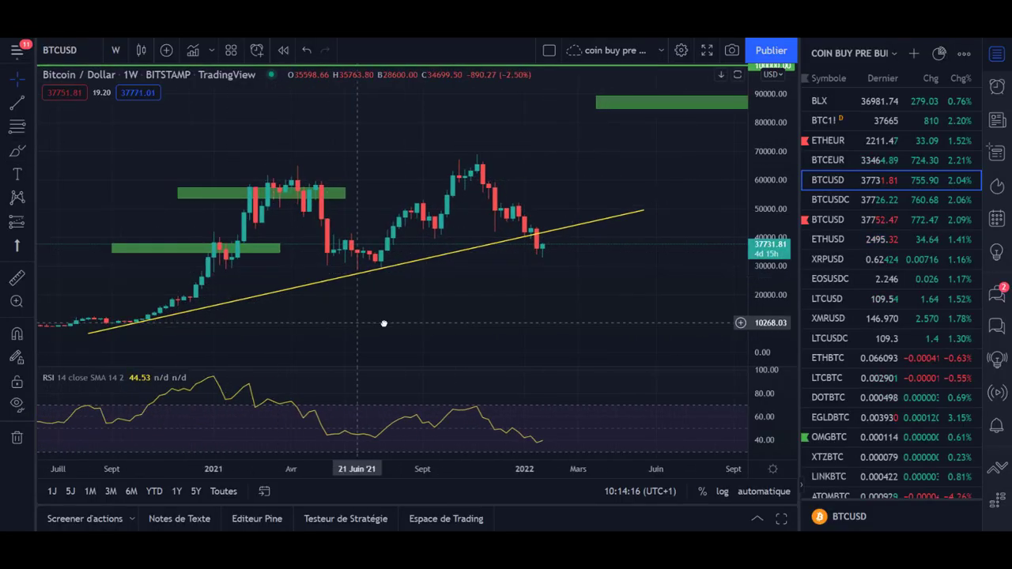
left_click_drag(376, 321, 392, 334)
left_click(16, 150)
mouse_move(228, 246)
left_mouse_down()
mouse_move(238, 263)
mouse_move(243, 250)
mouse_move(231, 244)
left_mouse_up()
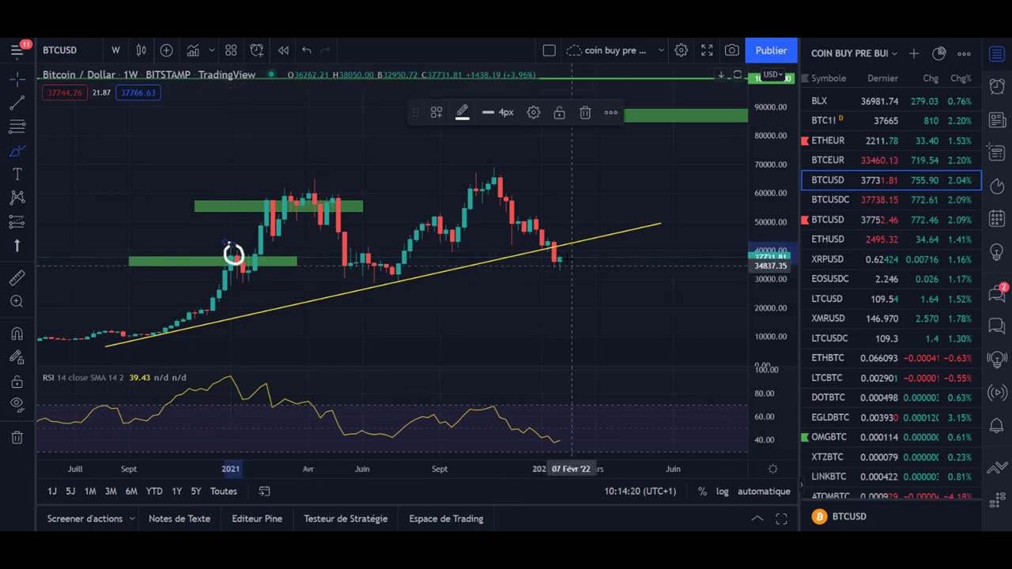
mouse_move(558, 247)
left_mouse_down()
mouse_move(544, 269)
mouse_move(560, 250)
left_mouse_up()
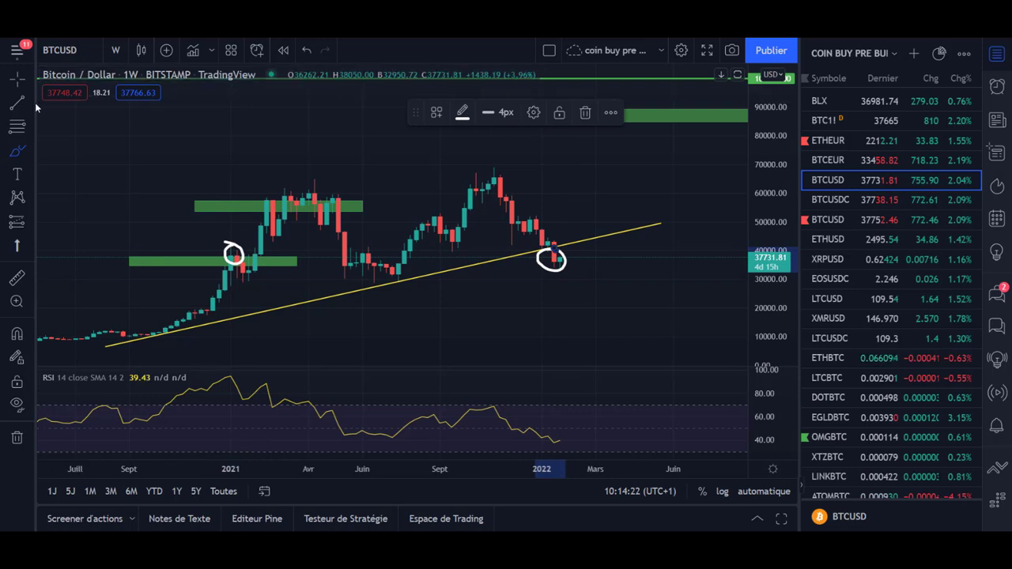
Draw a horizontal line through both circled price areas and lower it to 36903.92.
left_click(34, 105)
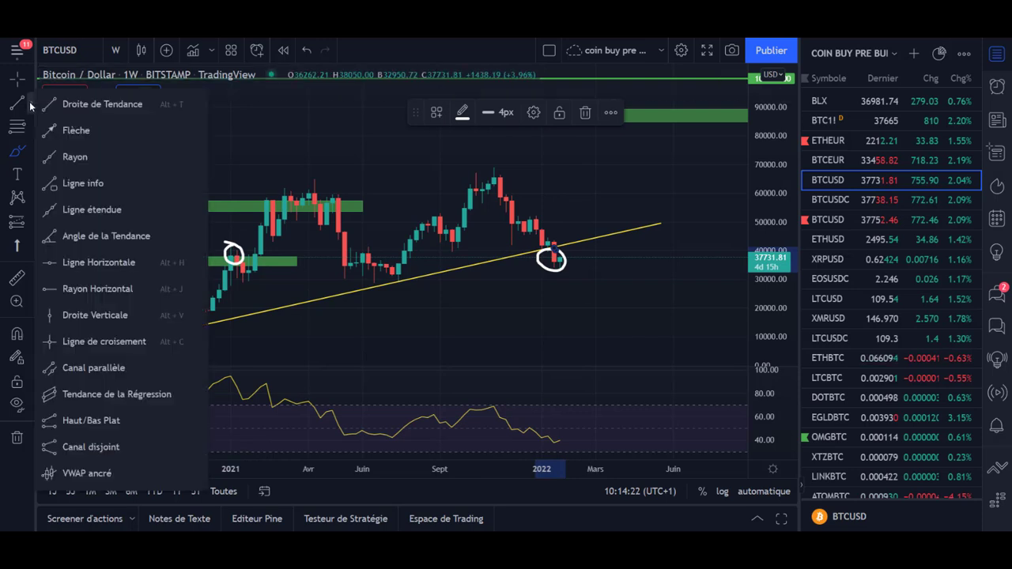
left_click(72, 264)
left_click(250, 258)
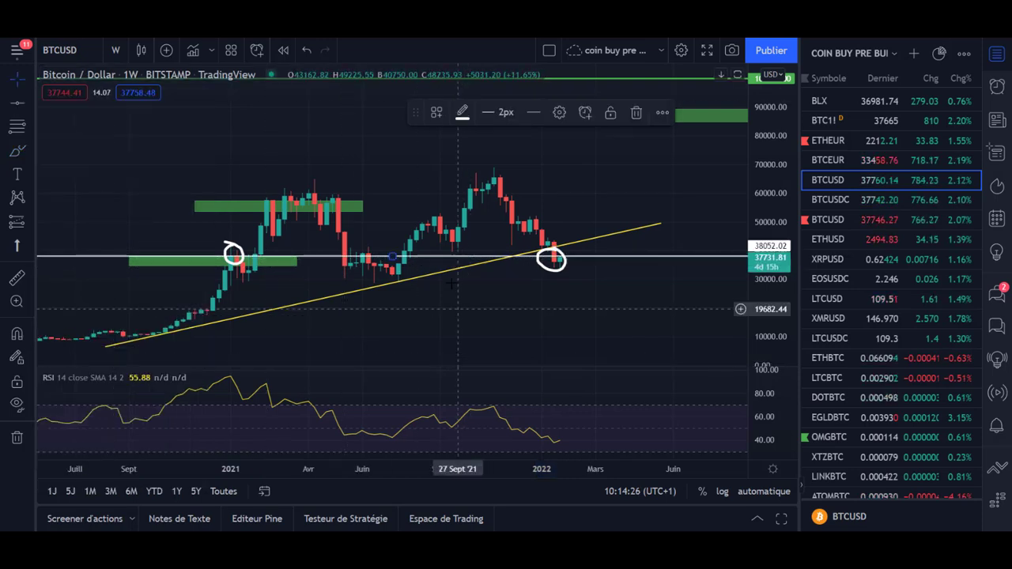
left_click_drag(459, 256, 464, 282)
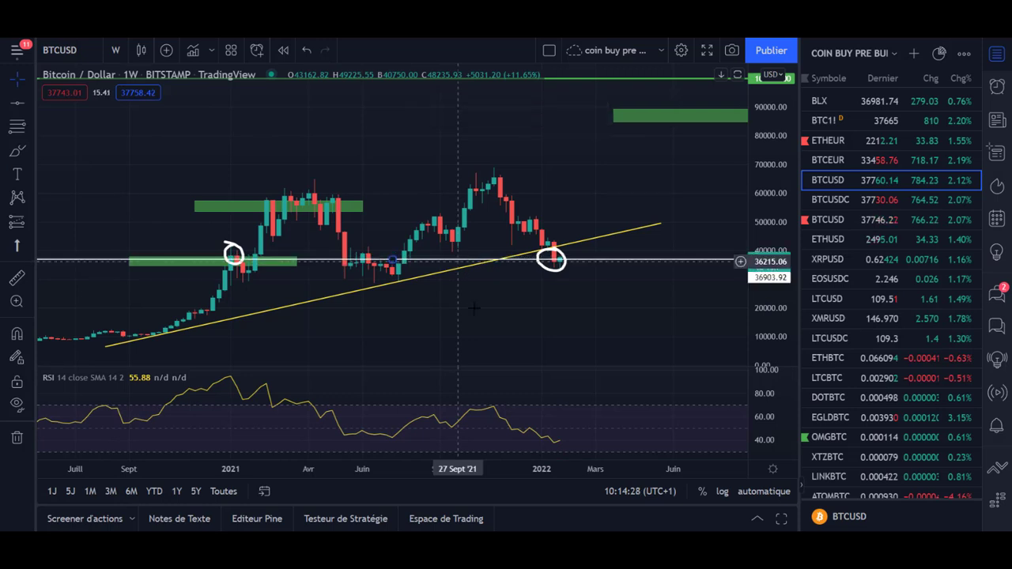
Circle both price areas again with the Brush tool and mark the matching early 2021 and 2022 points on the RSI curve.
left_click(17, 151)
left_click_drag(194, 236, 243, 235)
mouse_move(563, 247)
left_mouse_down()
mouse_move(535, 269)
mouse_move(560, 232)
left_mouse_up()
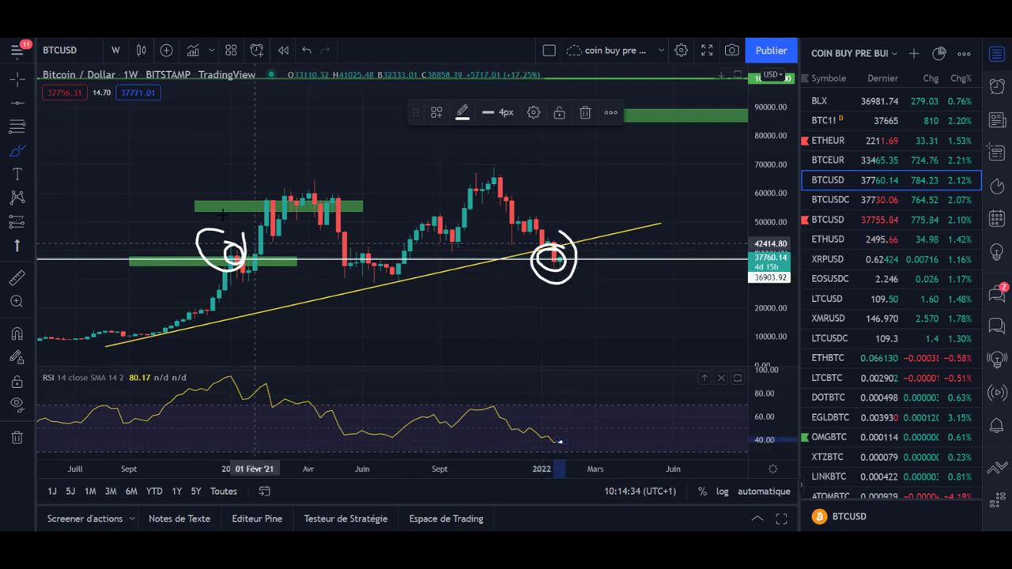
mouse_move(232, 366)
left_mouse_down()
mouse_move(233, 376)
mouse_move(232, 354)
mouse_move(236, 365)
left_mouse_up()
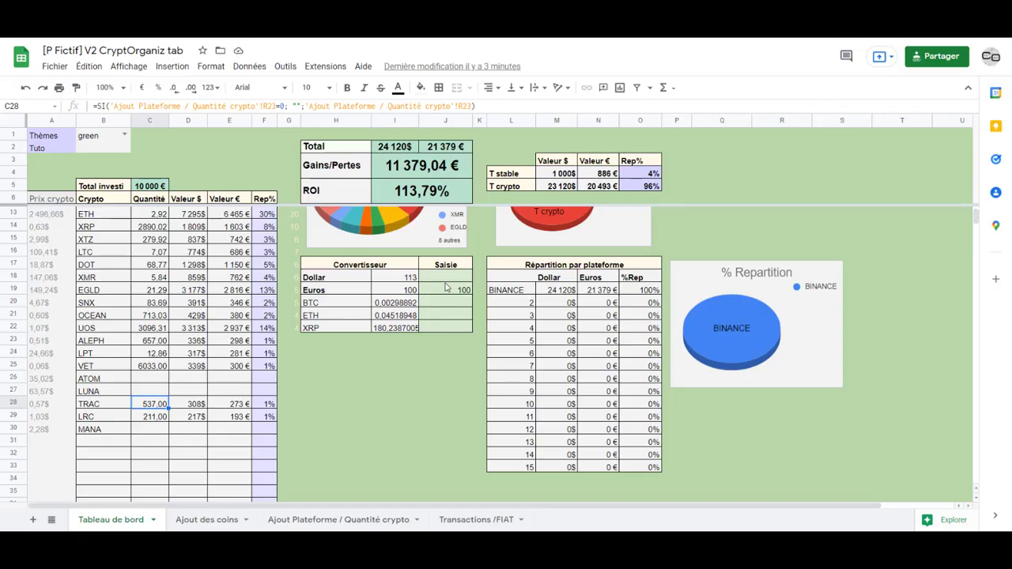
Review the crypto names, the quantity column and the total invested on the portfolio dashboard.
left_click(431, 331)
left_click(431, 379)
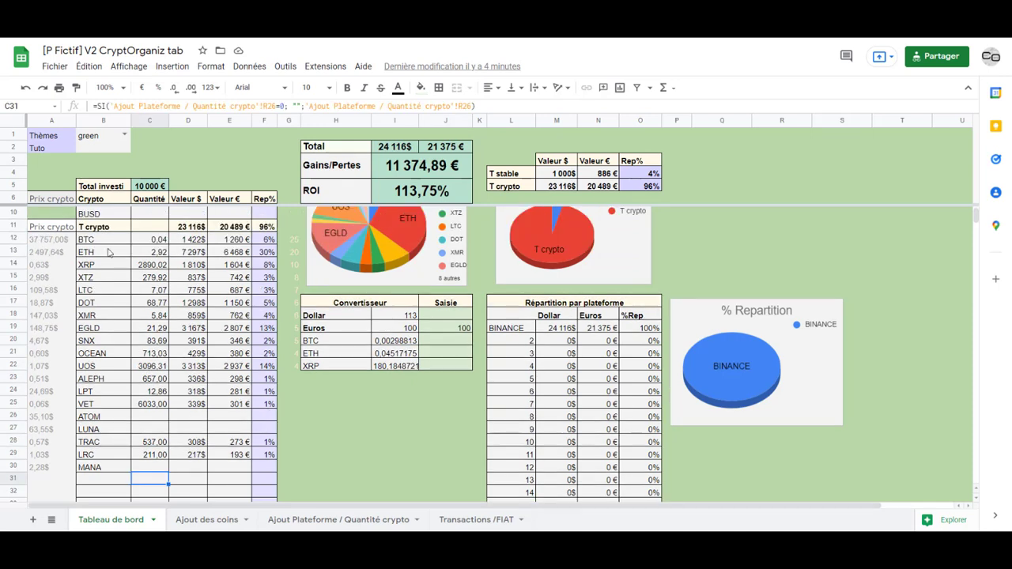
left_click(106, 417)
left_click(108, 431)
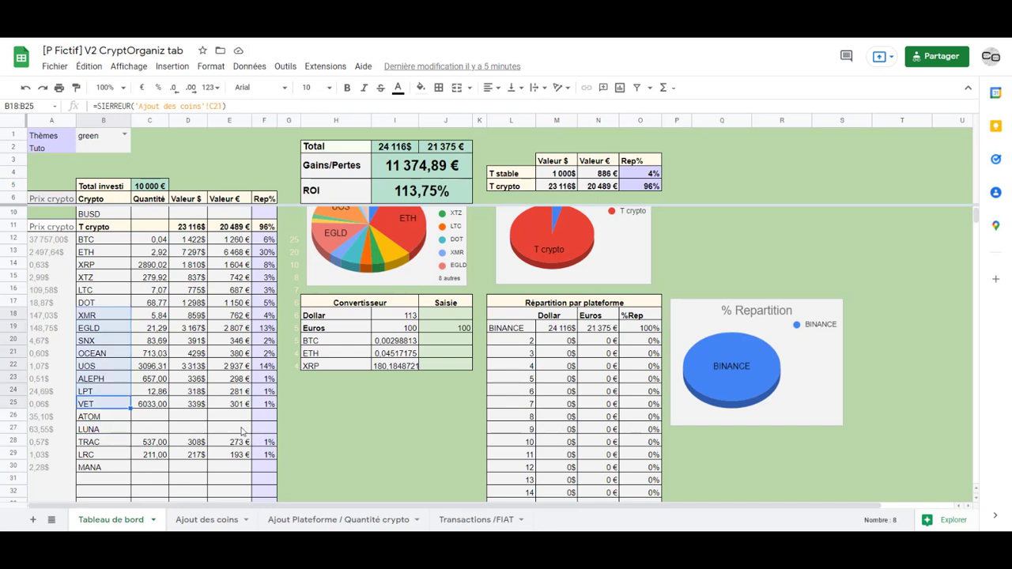
left_click(180, 431)
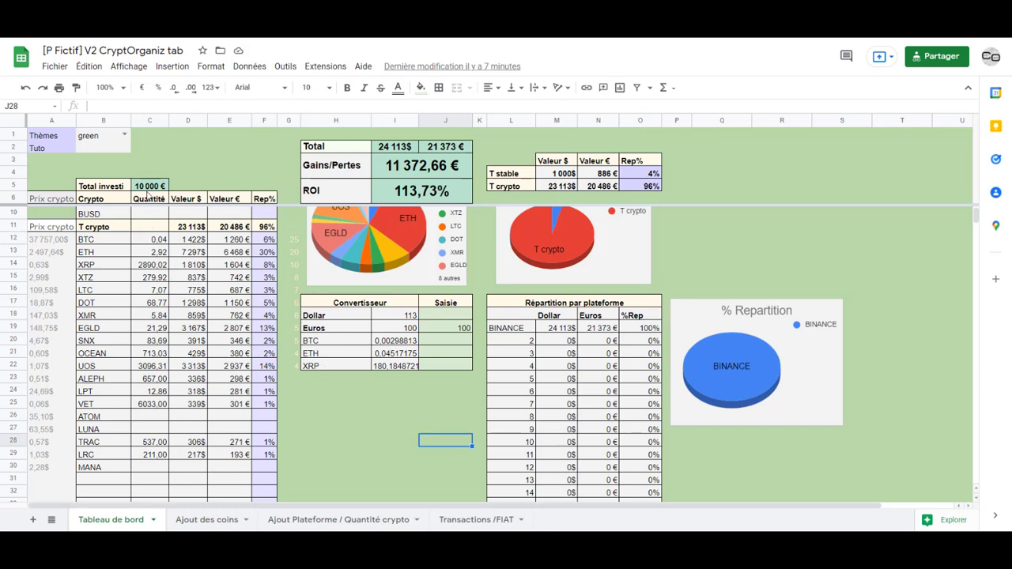
left_click_drag(147, 196, 148, 191)
left_click_drag(159, 242, 158, 392)
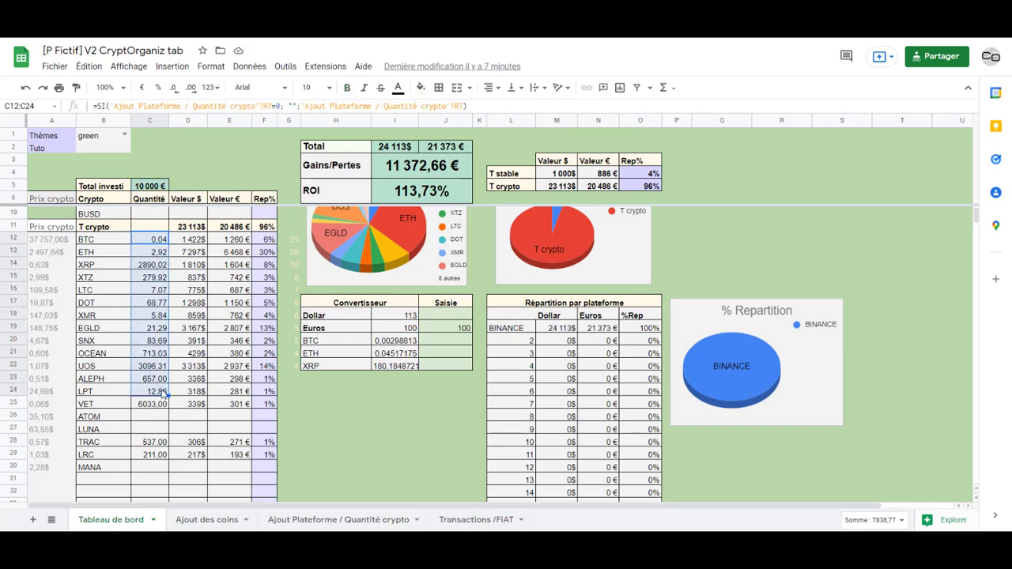
left_click(378, 428)
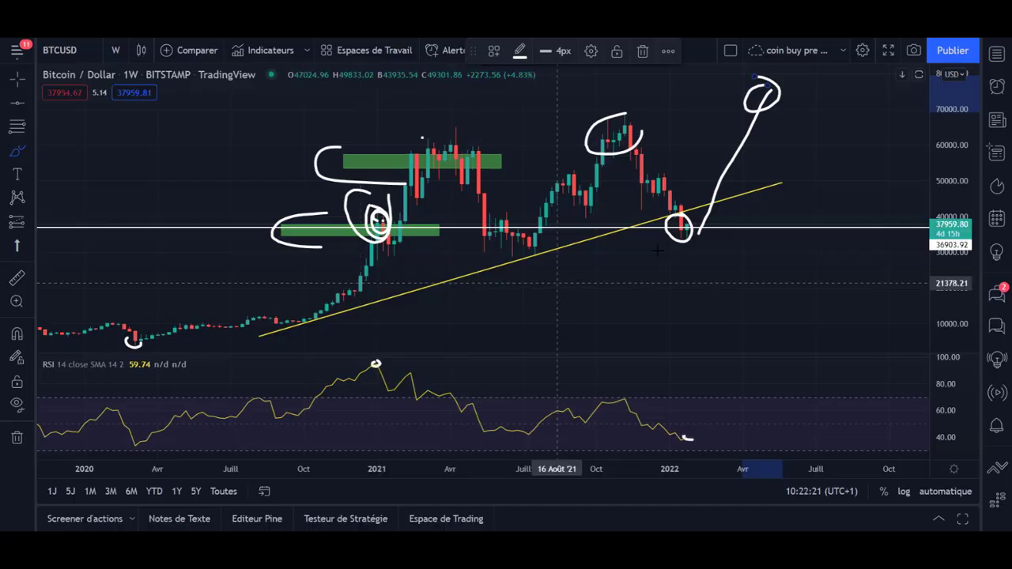
left_click(24, 151)
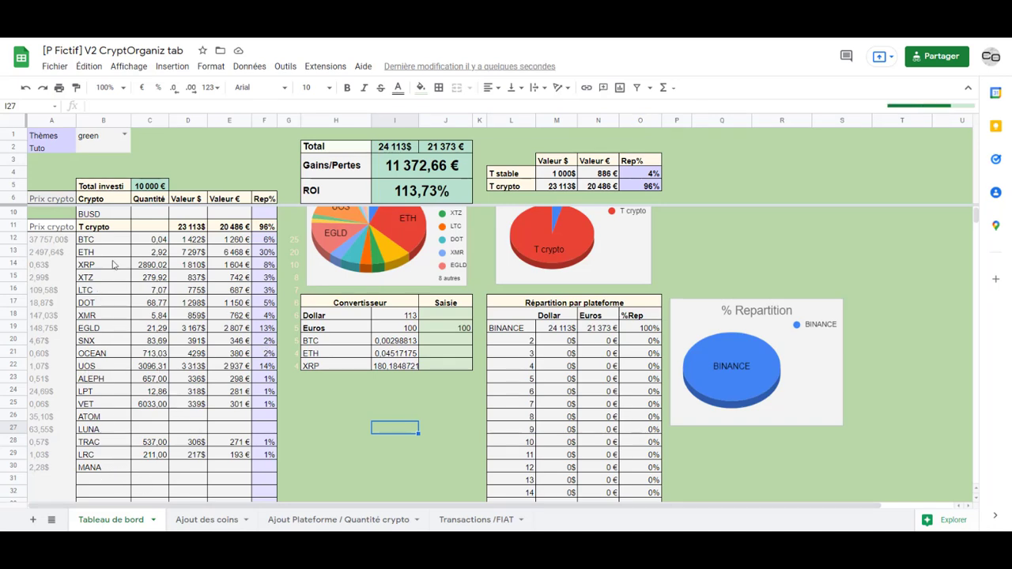
Examine the dashboard's full holdings table, from the stablecoins to the last listed cryptos, with their quantities and values.
scroll(146, 273, "up", 1)
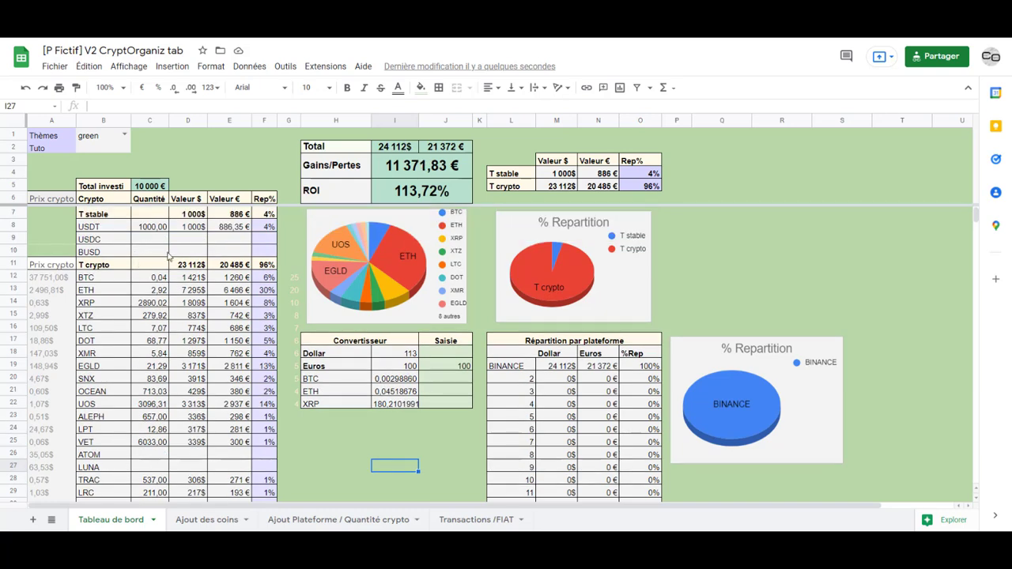
scroll(245, 336, "down", 2)
scroll(183, 402, "up", 1)
scroll(190, 340, "down", 1)
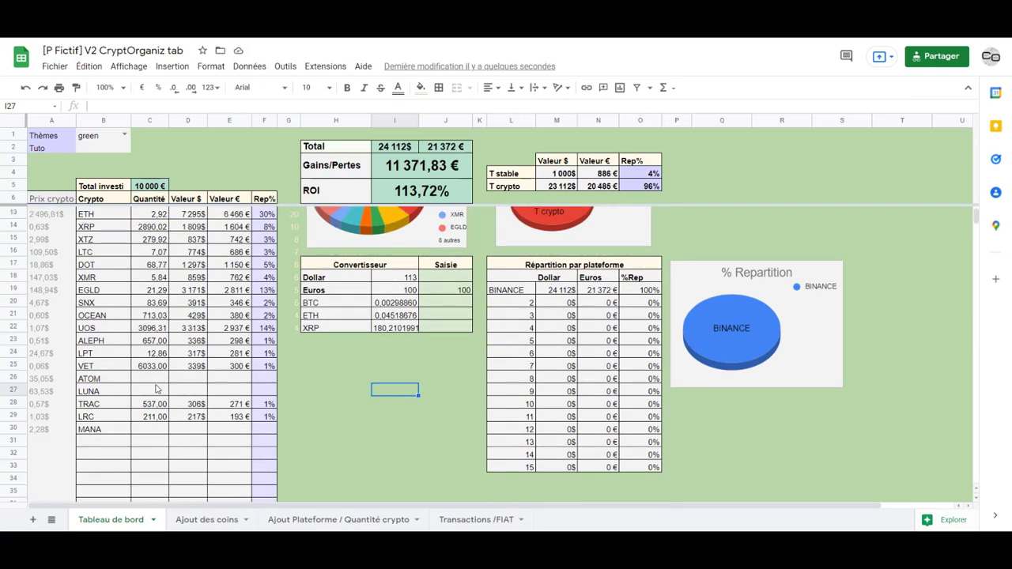
scroll(186, 431, "up", 2)
scroll(201, 407, "down", 1)
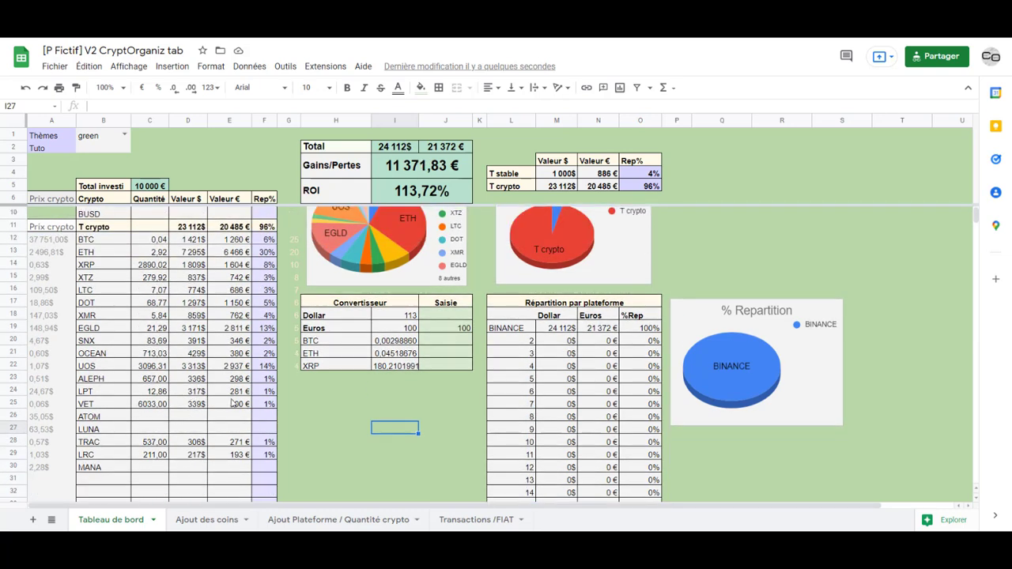
scroll(237, 388, "up", 1)
scroll(200, 361, "down", 2)
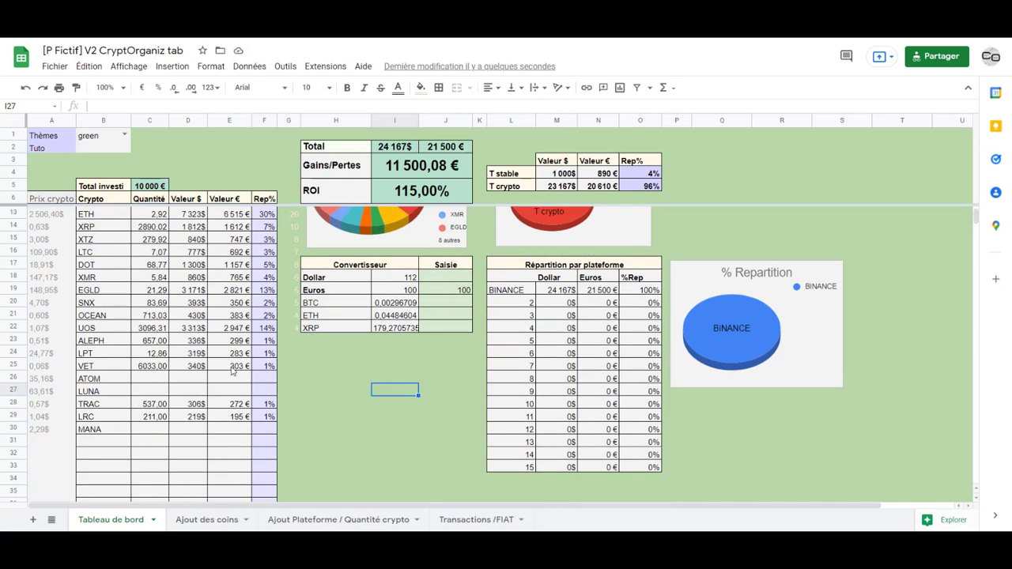
scroll(197, 308, "up", 2)
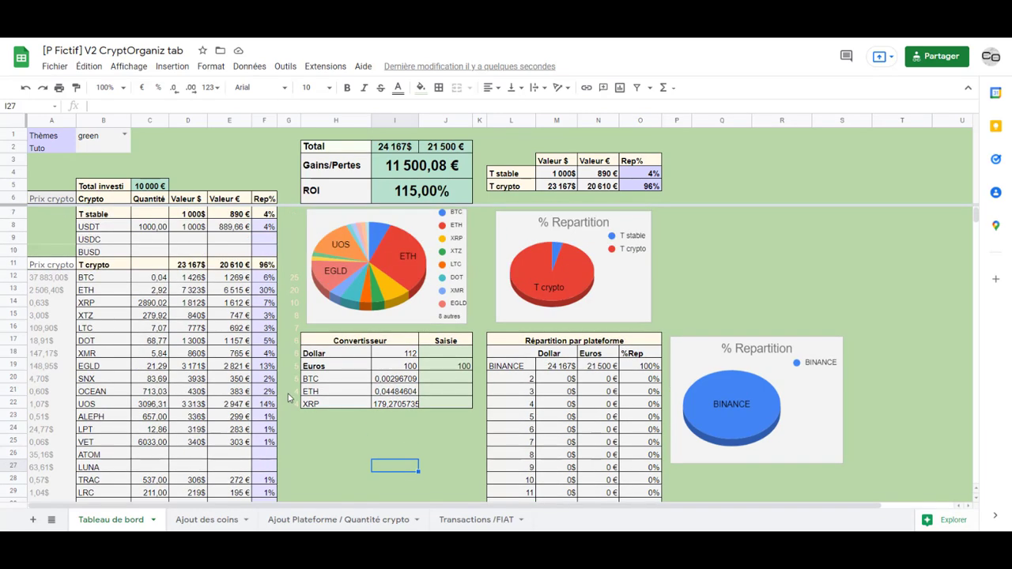
Add AAVE in the first empty crypto row of the Ajout des coins sheet.
left_click(203, 521)
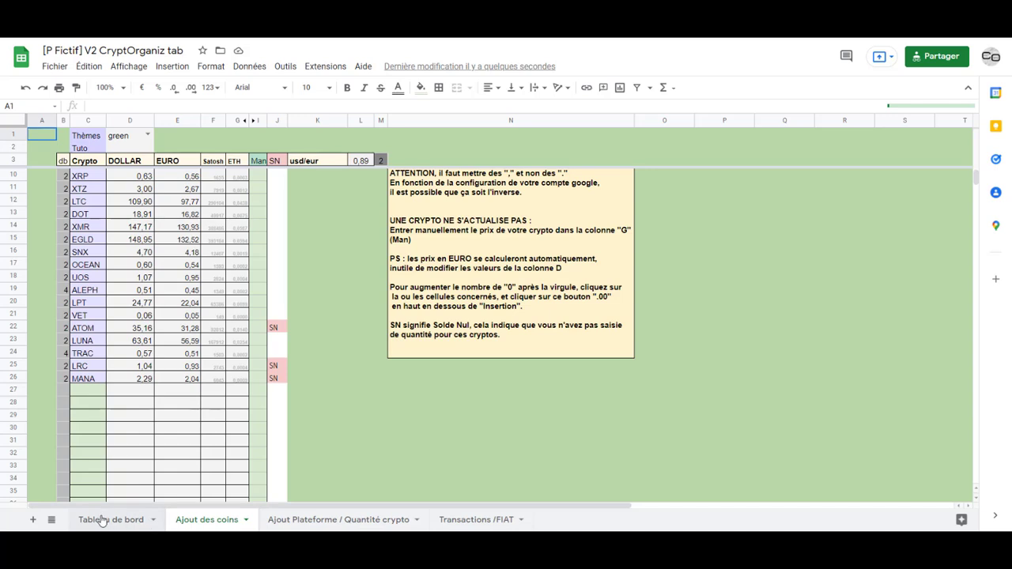
left_click(99, 392)
type("AAVE")
key("Return")
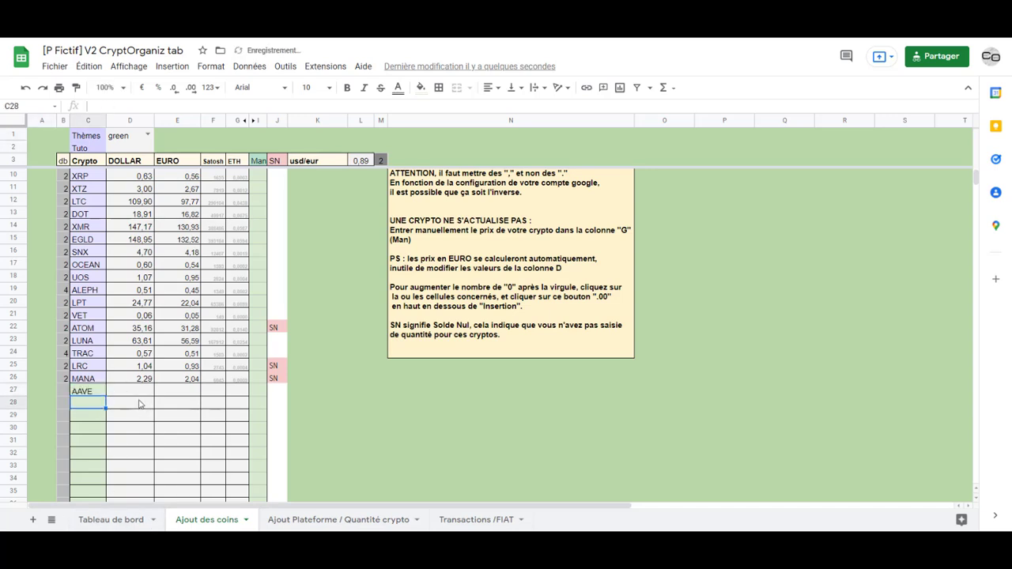
Check the dollar and euro prices of AAVE, MANA and LRC, and the euro price of TRAC.
left_click(139, 391)
left_click(166, 391)
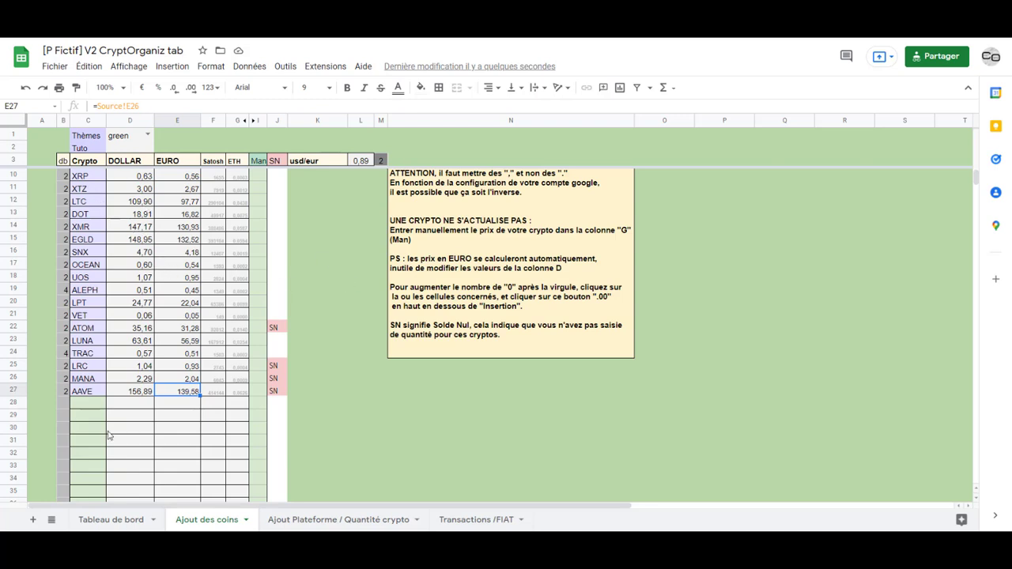
left_click(140, 380)
left_click(174, 380)
left_click(143, 365)
left_click(173, 367)
left_click(172, 353)
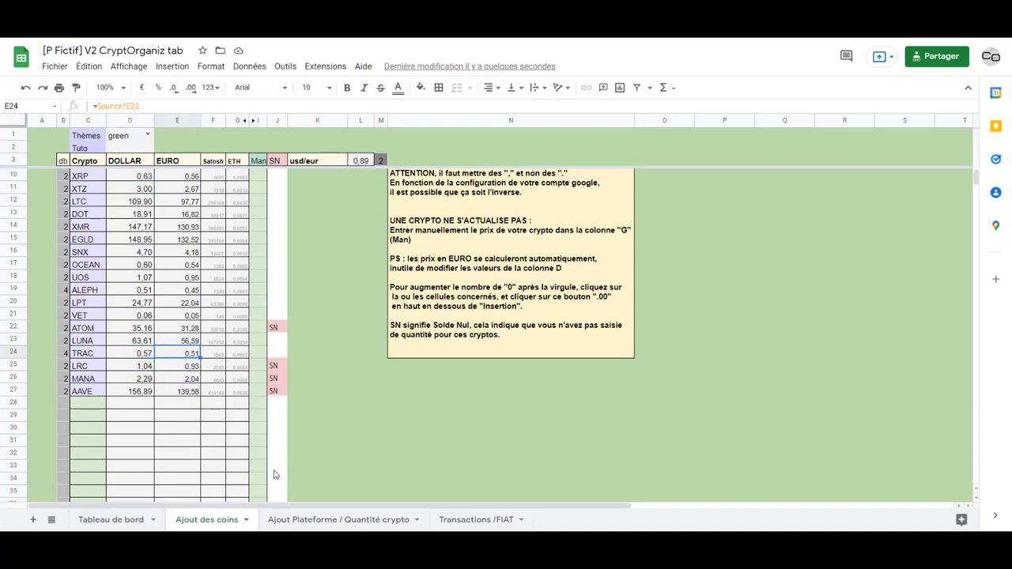
Review the BINANCE quantities and the neighbouring empty platform columns in the Ajout Plateforme / Quantité crypto sheet.
left_click(297, 519)
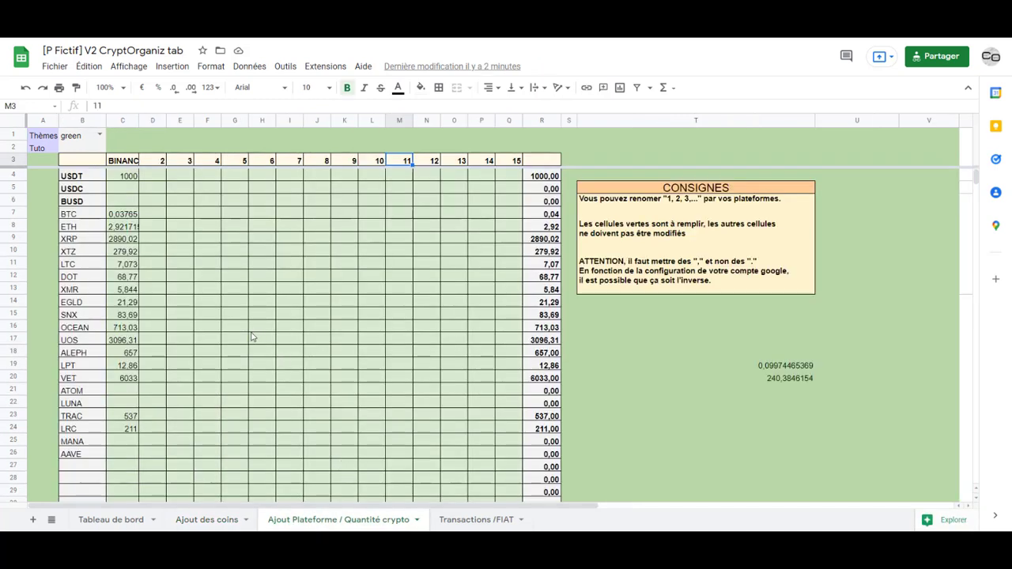
left_click_drag(123, 215, 126, 289)
left_click_drag(119, 189, 117, 392)
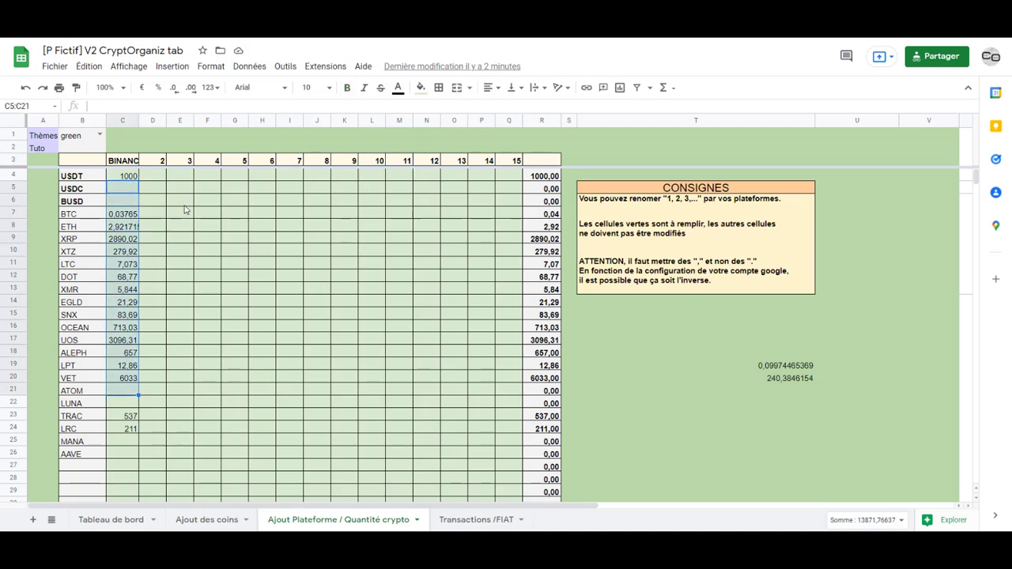
left_click_drag(158, 200, 163, 328)
left_click_drag(179, 190, 192, 324)
left_click_drag(217, 200, 241, 328)
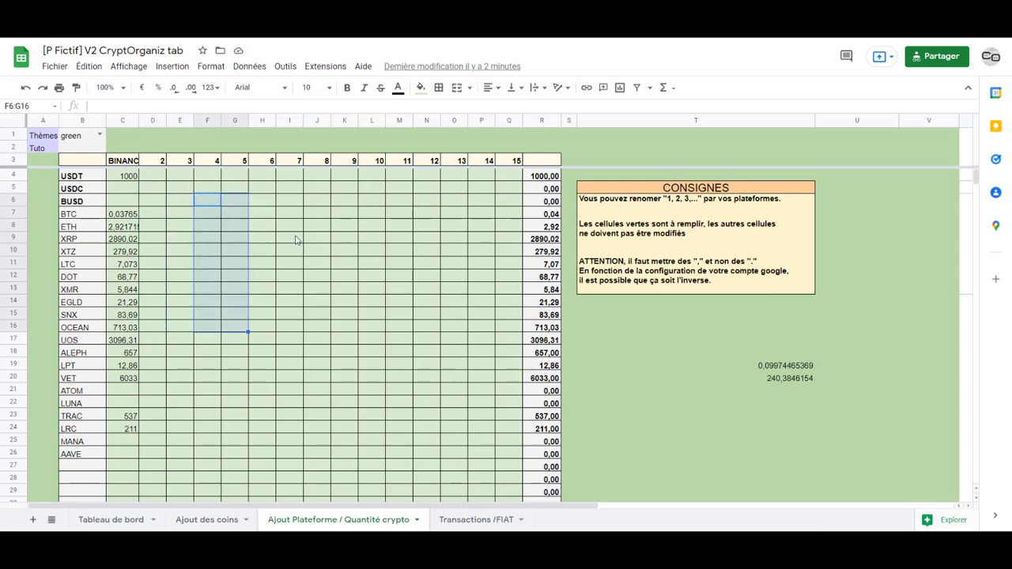
left_click(435, 275)
Return to the Tableau de bord sheet and examine the dollar amounts in the Répartition par plateforme table.
left_click(123, 519)
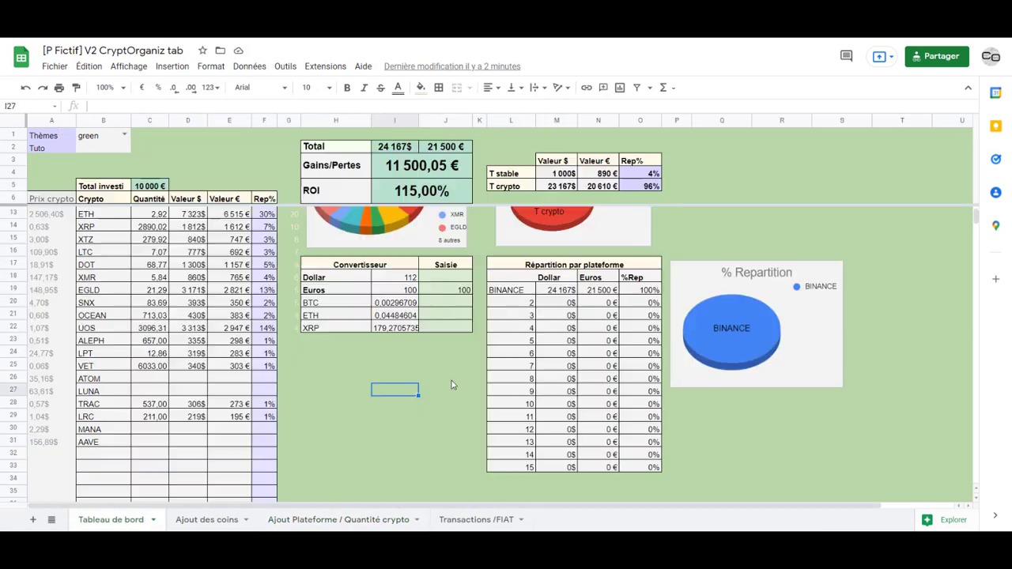
key("Up")
key("Up")
key("Left")
left_click_drag(545, 295, 552, 416)
scroll(139, 372, "up", 2)
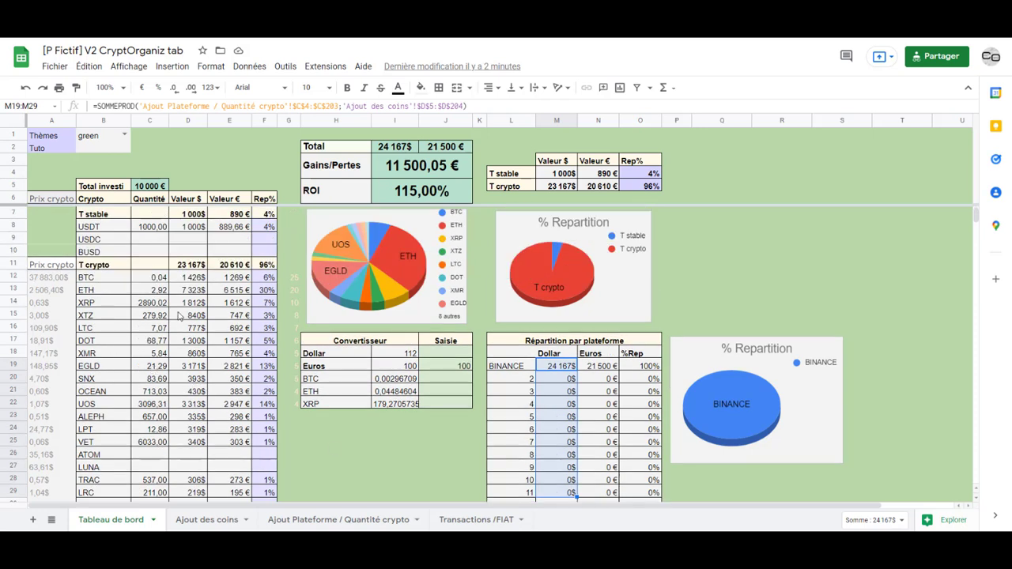
Inspect the formulas behind the BTC dollar value, the euro total, the total invested and the ROI.
scroll(179, 316, "down", 1)
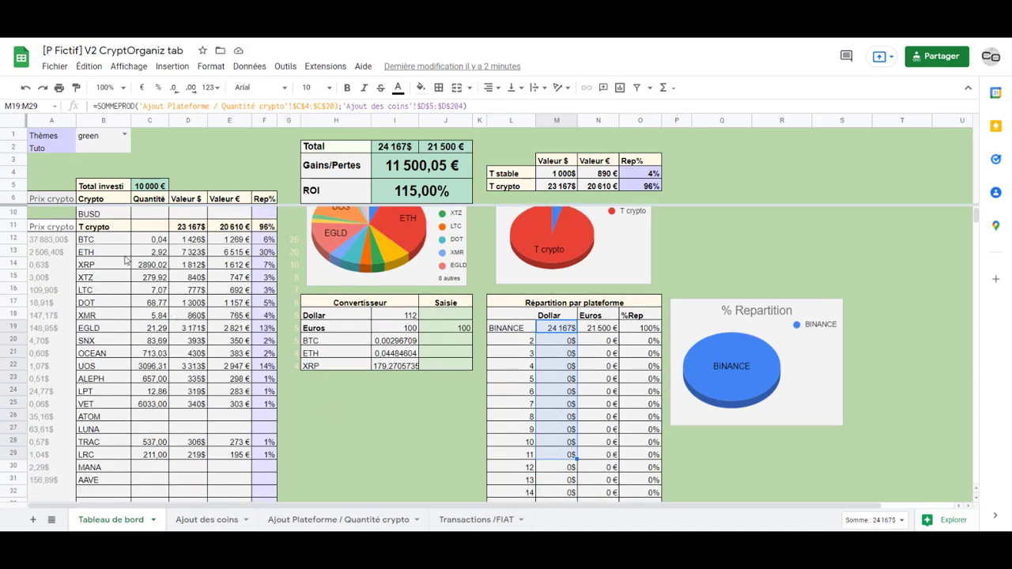
left_click(190, 242)
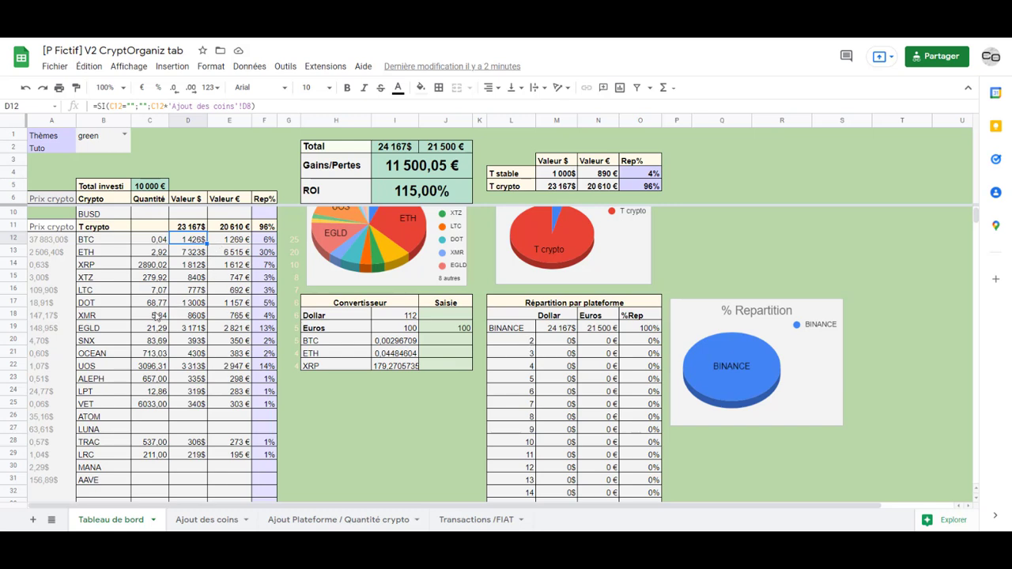
scroll(109, 355, "up", 1)
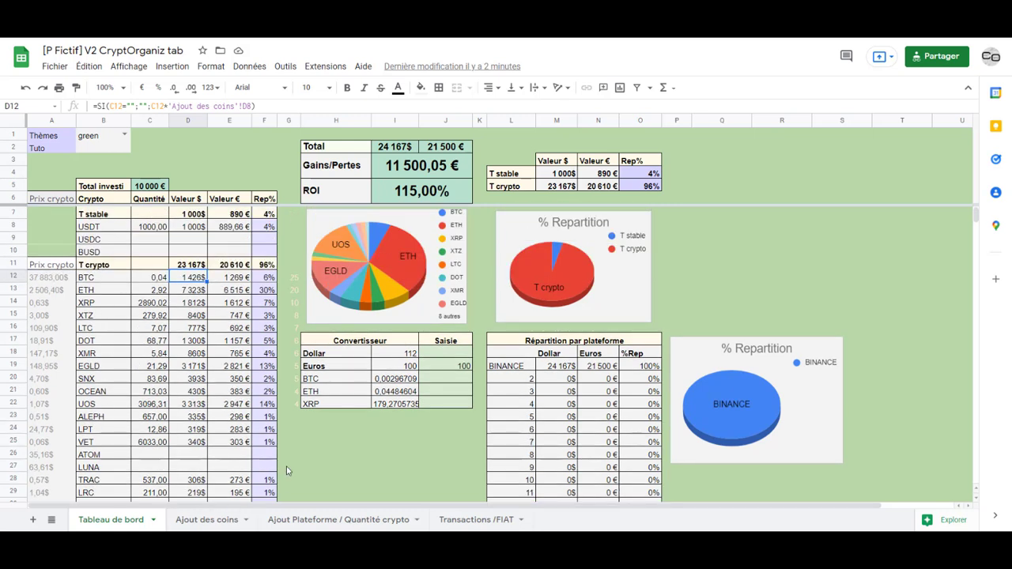
left_click(447, 148)
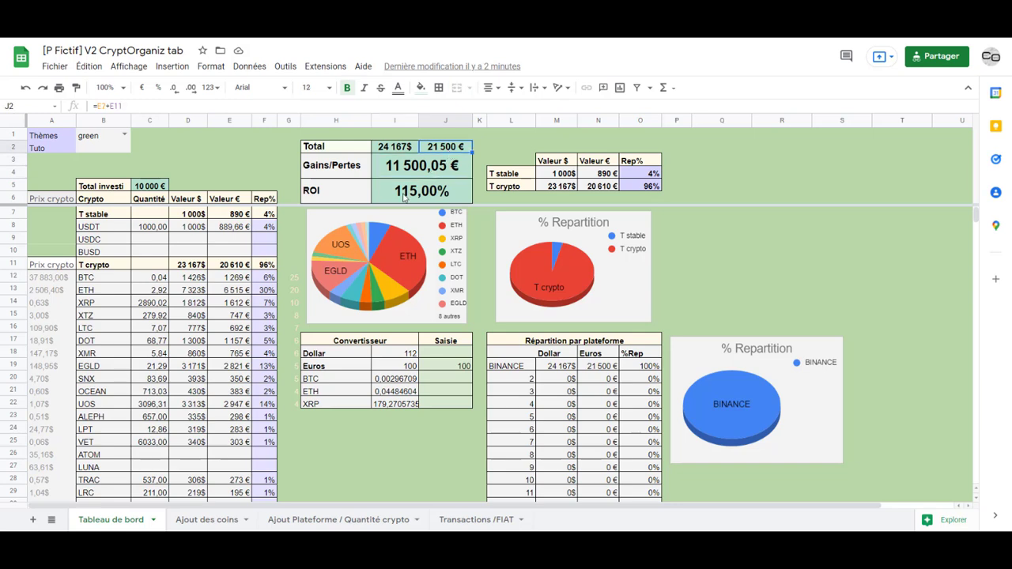
left_click(150, 187)
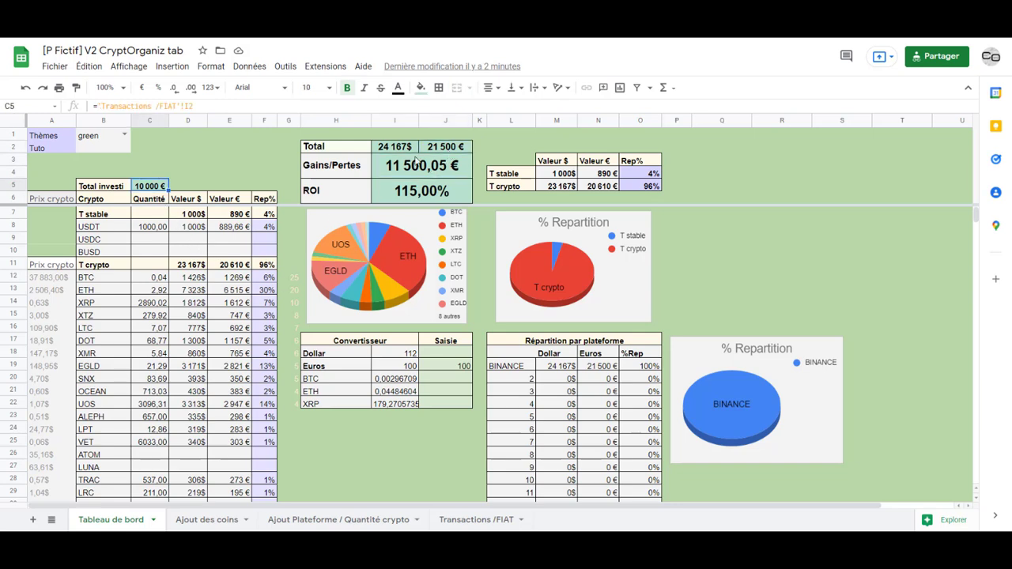
left_click(416, 199)
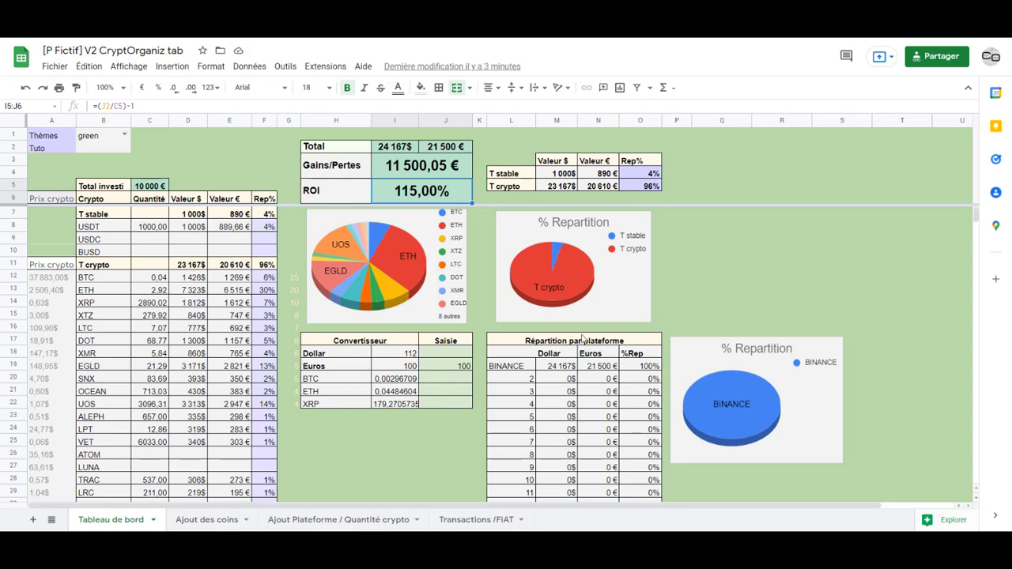
In the Transactions /FIAT sheet, set the operation of the second transaction row to Vente.
left_click(461, 522)
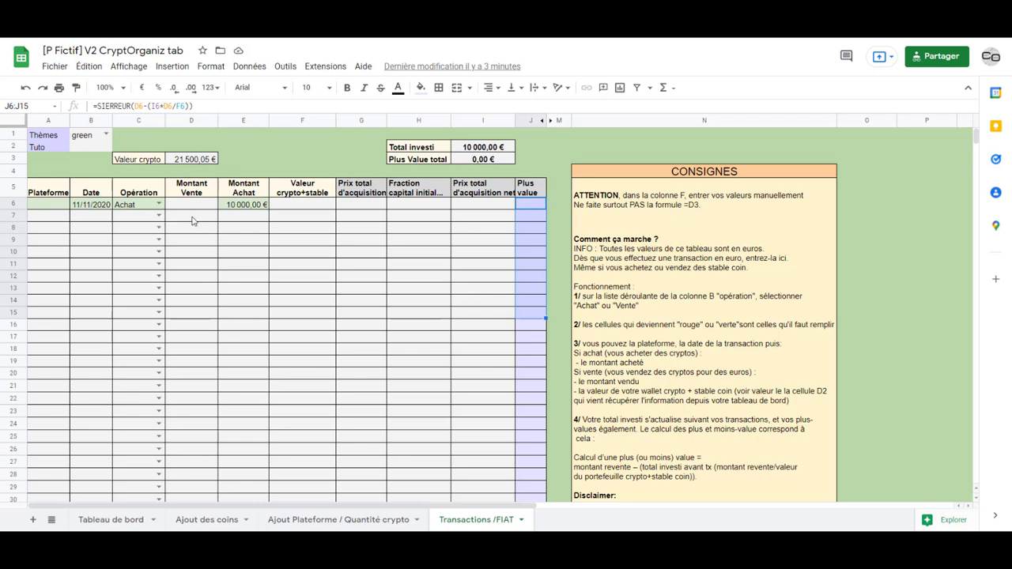
left_click(159, 216)
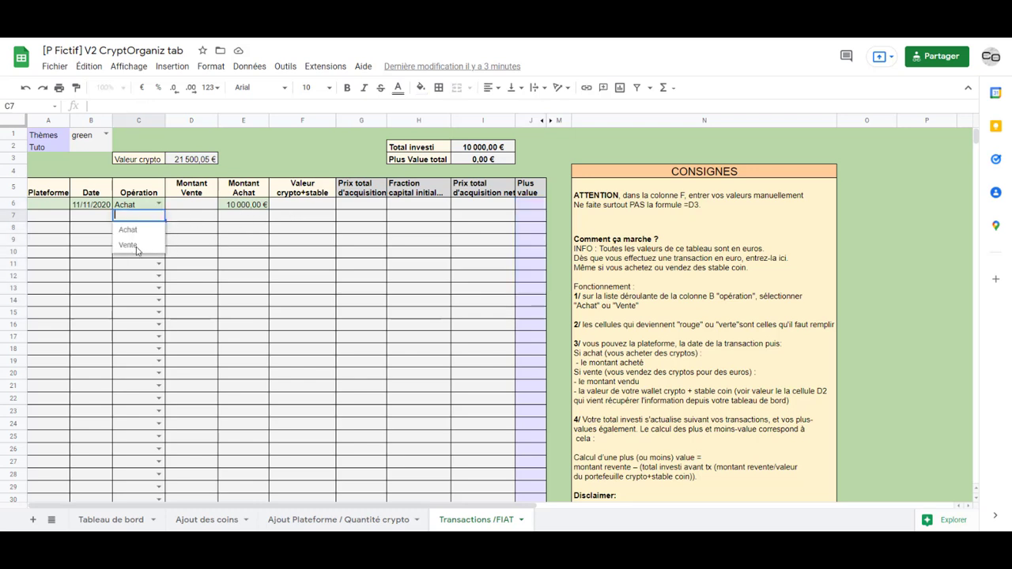
left_click(135, 247)
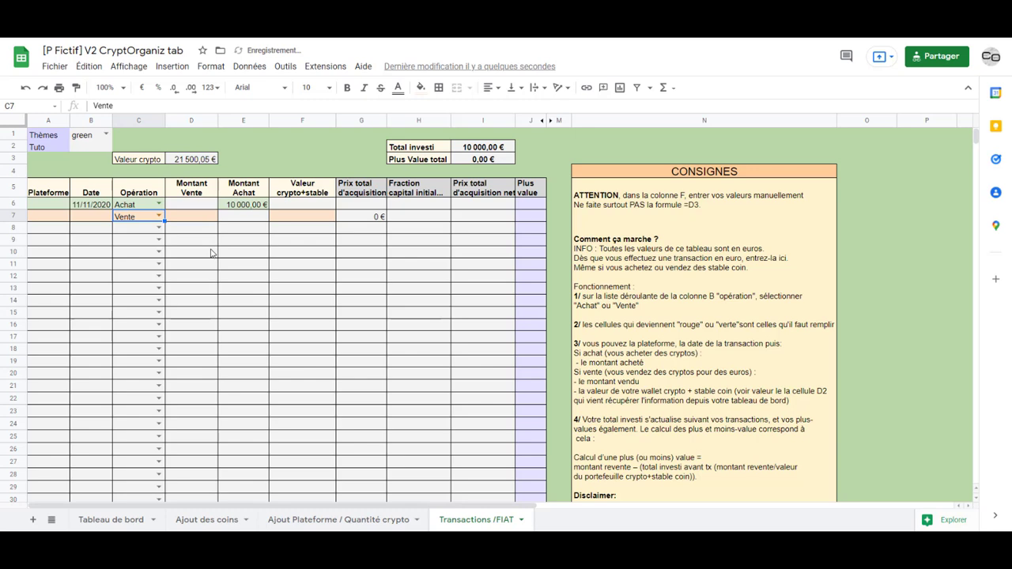
Inspect the sale row's Valeur crypto+stable cell and Plus value formula, and return to the Tableau de bord sheet.
left_click(282, 220)
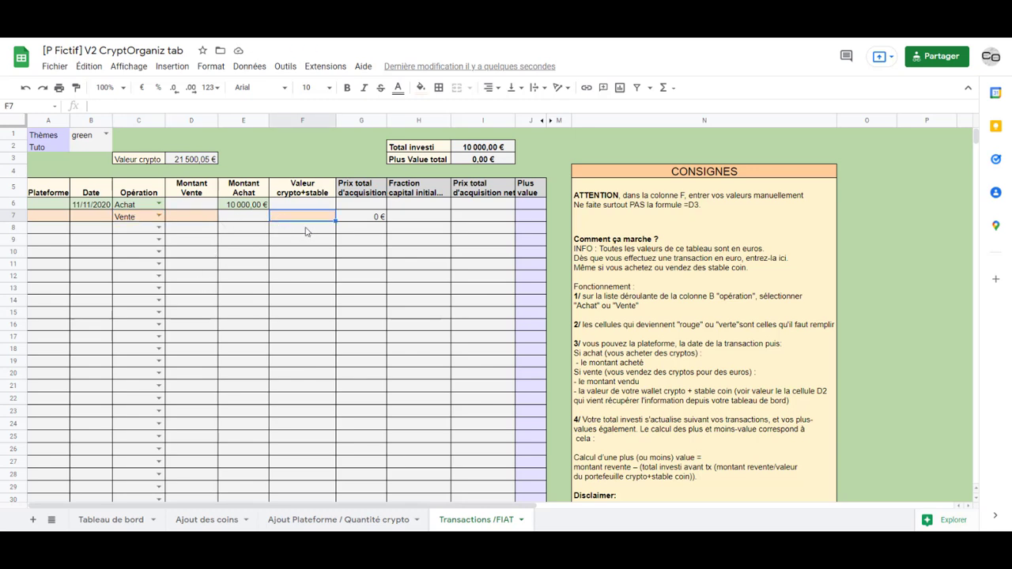
left_click(529, 219)
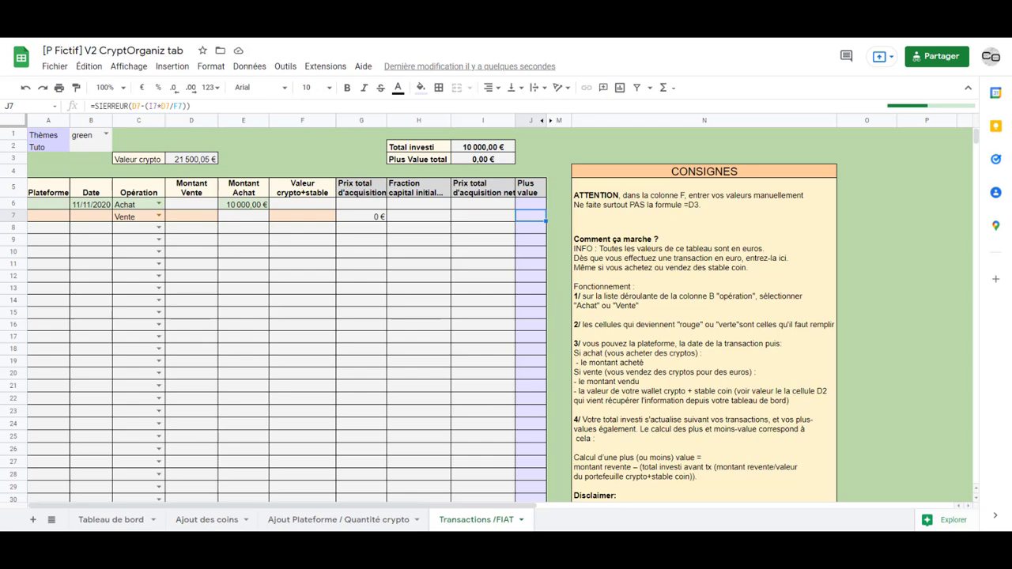
left_click(159, 411)
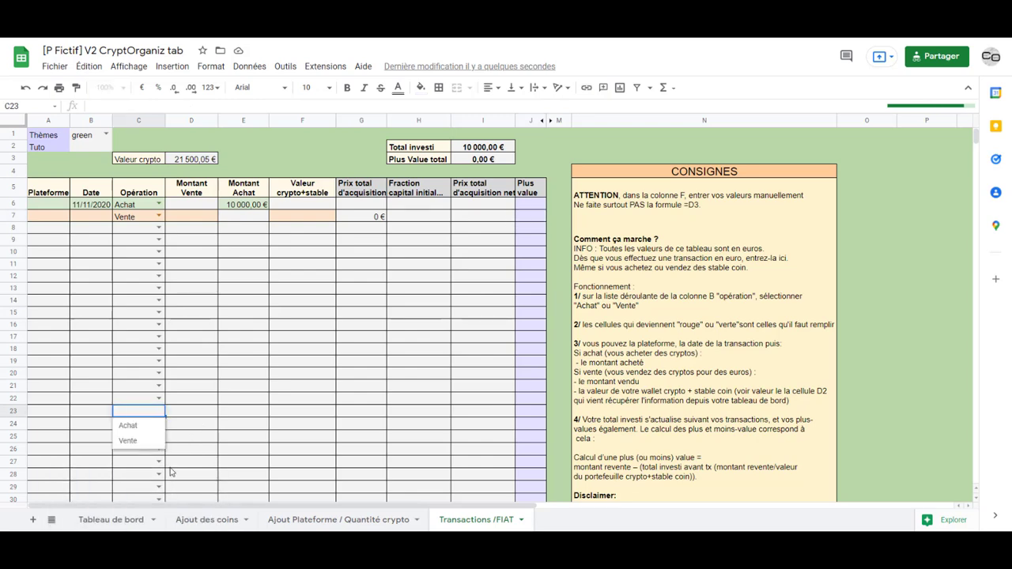
left_click(111, 520)
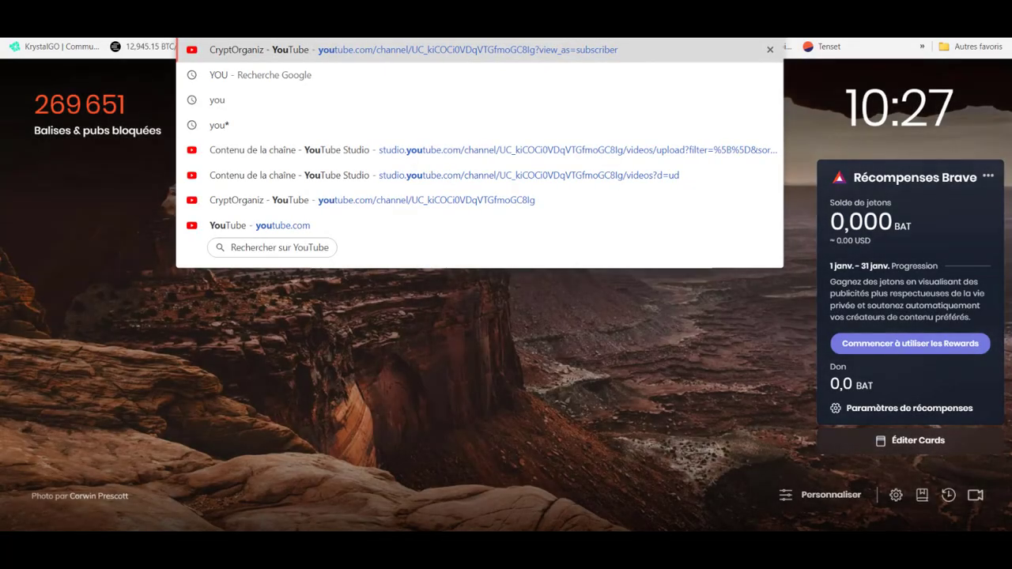
Go to the CryptOrganiz YouTube channel, open its newest online video and pause it.
key("Return")
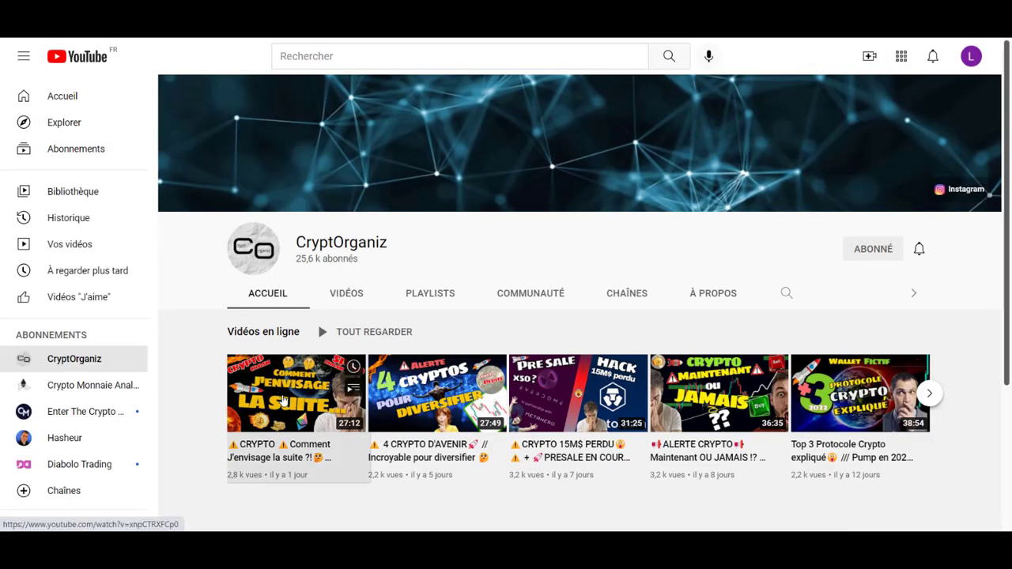
left_click(354, 332)
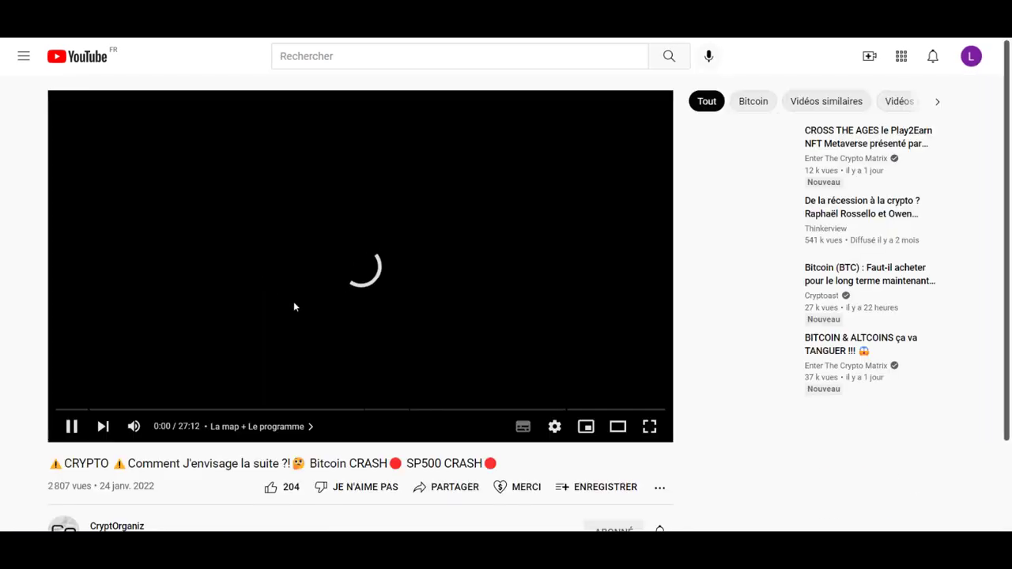
left_click(294, 302)
Expand the video's description and open its Donations CB/Paypal/Crypto link to the CryptOrganiz shop.
scroll(284, 340, "down", 1)
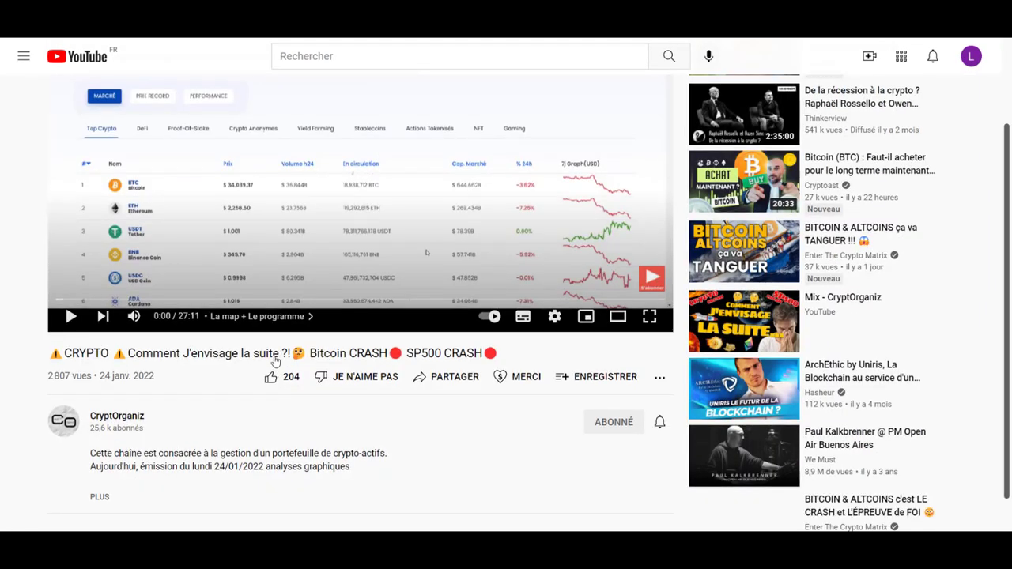
scroll(134, 257, "down", 2)
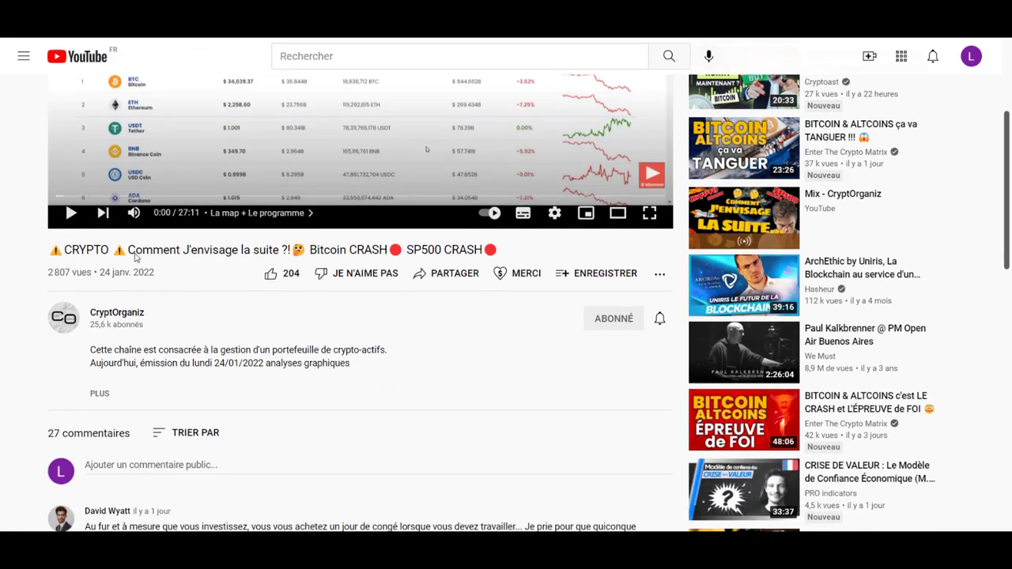
scroll(134, 257, "down", 2)
left_click(99, 265)
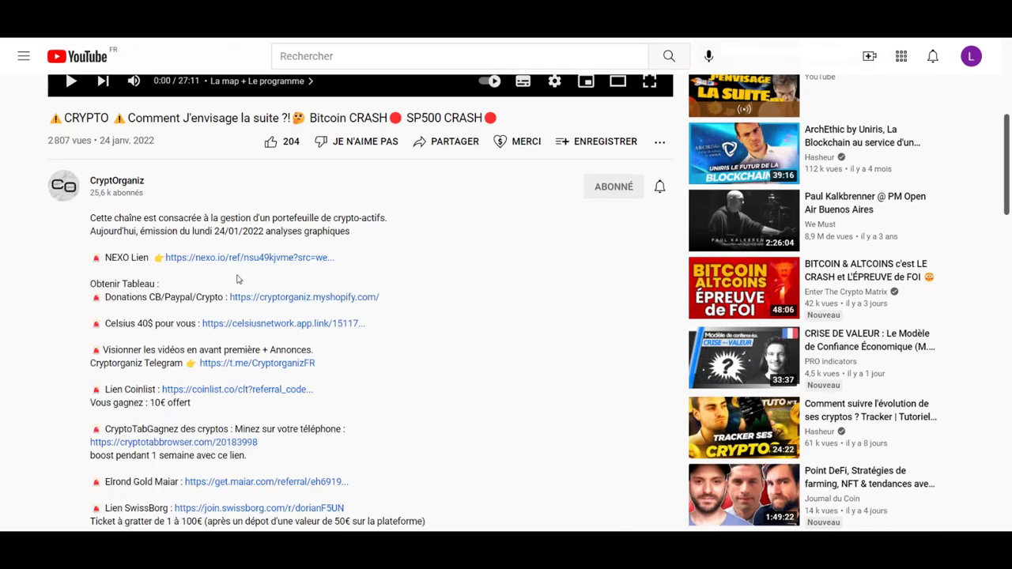
scroll(214, 269, "down", 1)
left_click(245, 234)
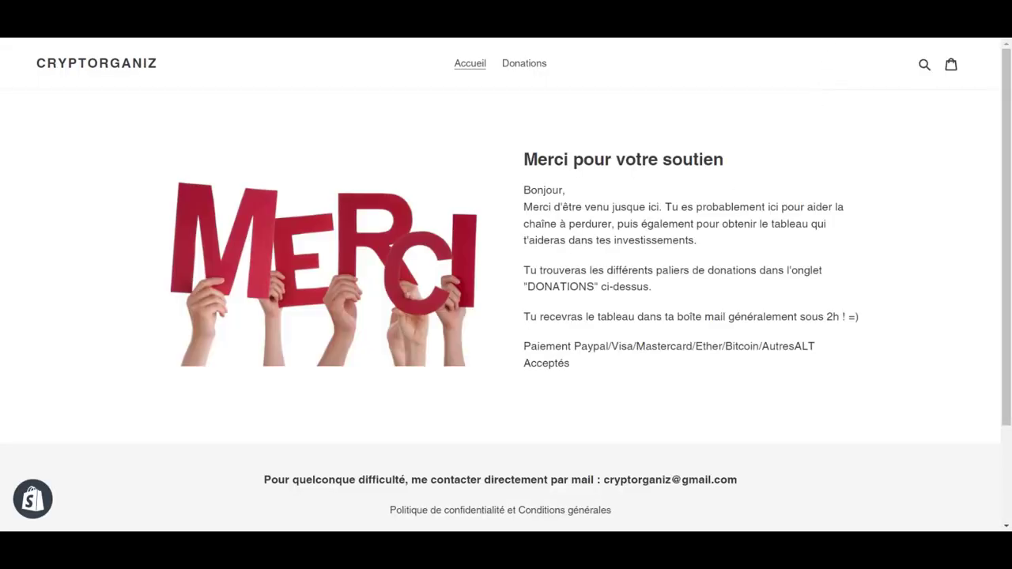
Return to the YouTube video page and review the links listed in its description.
left_click(819, 40)
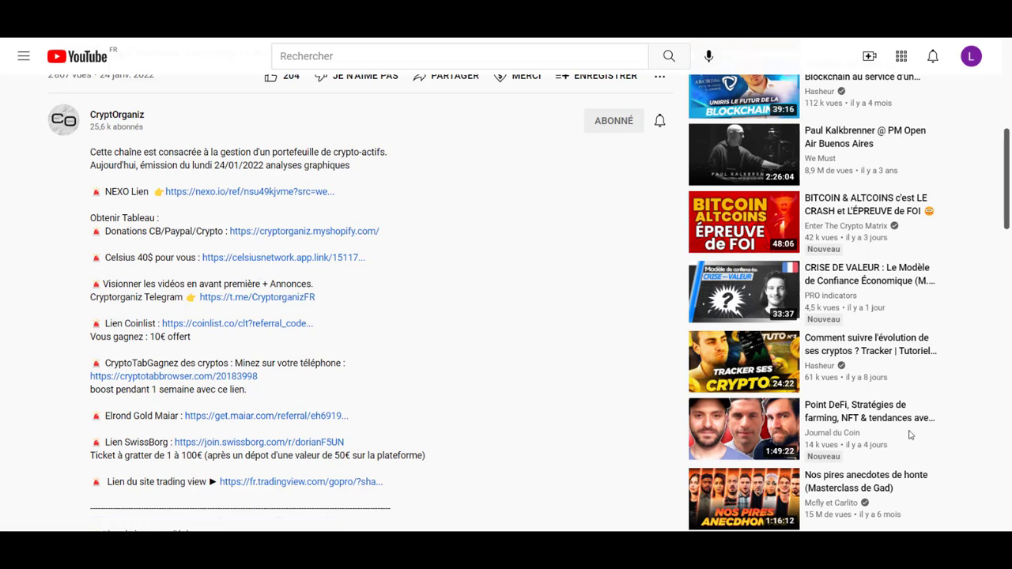
mouse_move(909, 435)
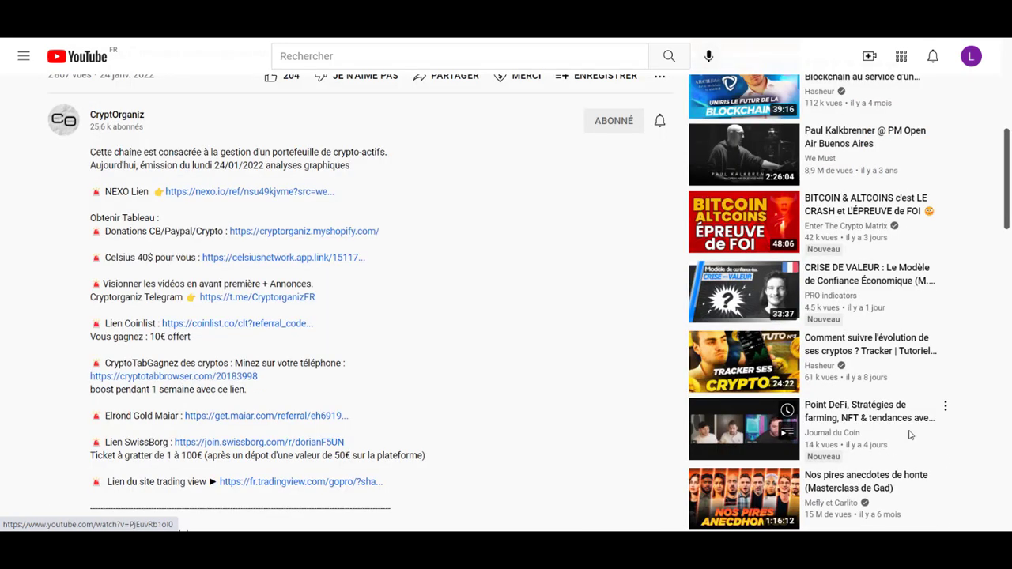
scroll(905, 431, "up", 4)
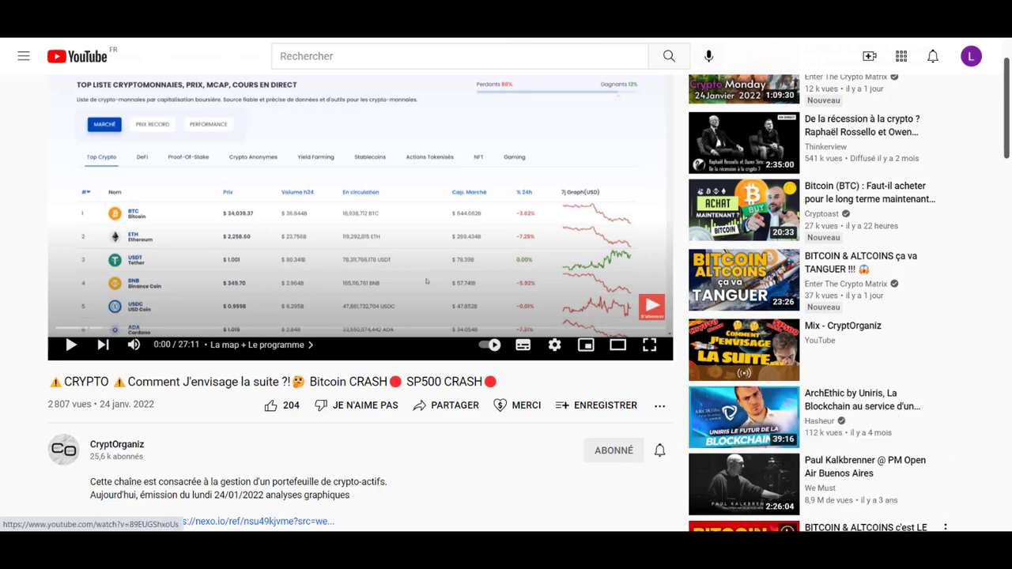
scroll(606, 450, "down", 3)
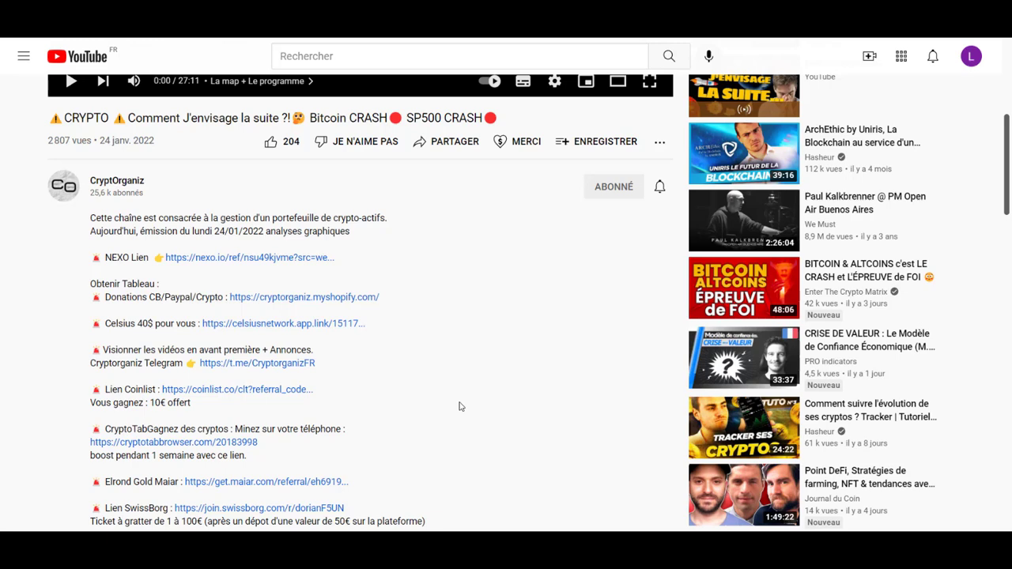
scroll(460, 411, "up", 4)
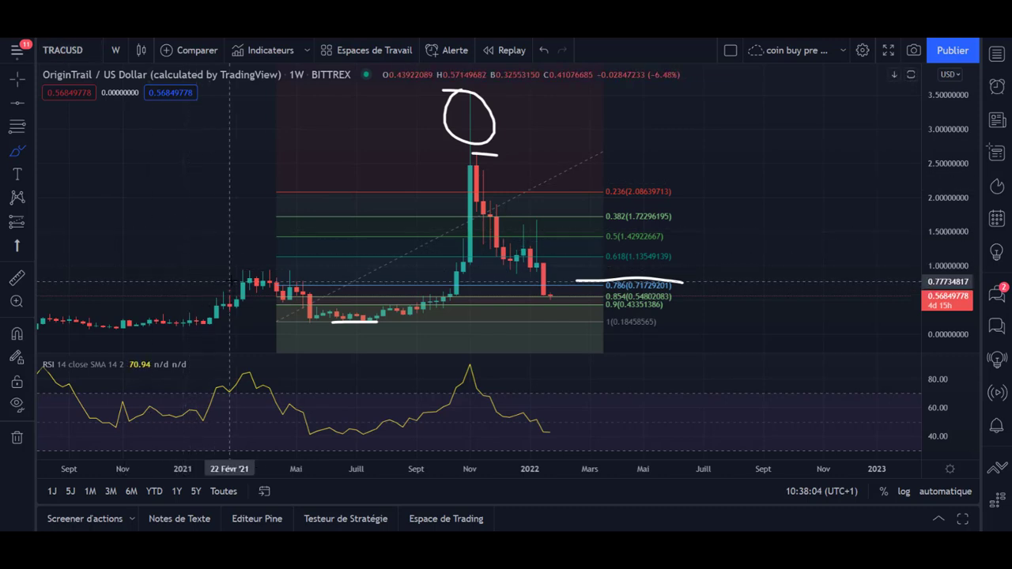
On the TradingView TRACUSD chart, delete the brush circle around the November peak and the short stroke beneath it.
left_click(16, 79)
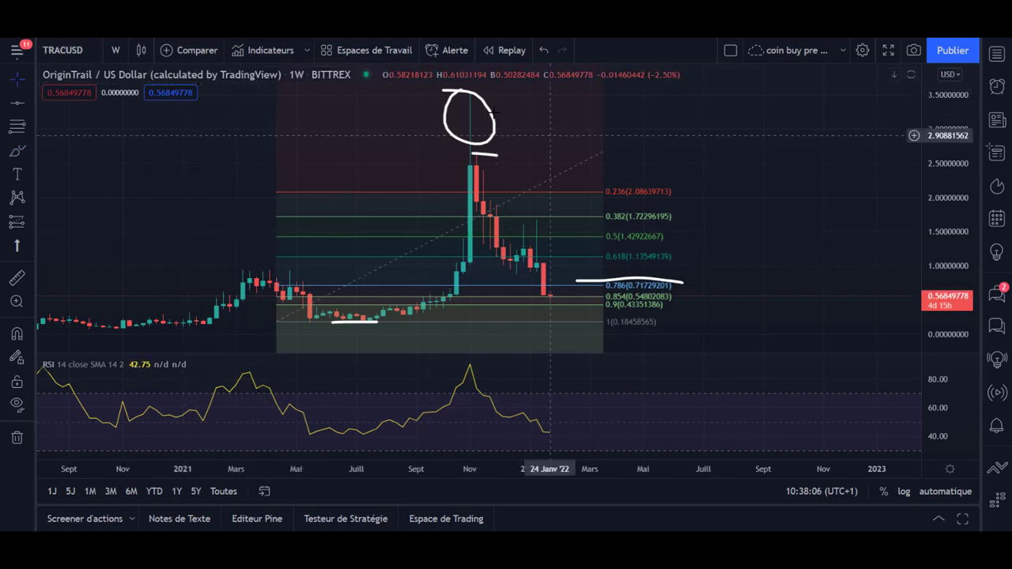
left_click(450, 103)
key("Delete")
left_click(486, 156)
key("Delete")
Brush a small circle around the November wick's tip and mark the zone between the 0.618 and 0.786 levels beside the January candles.
left_click(16, 148)
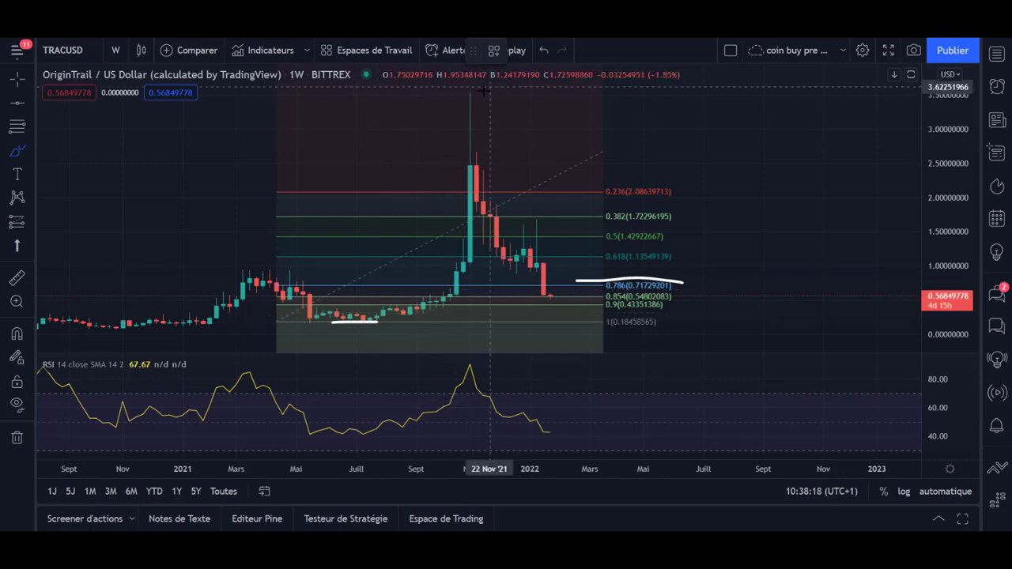
left_click_drag(479, 94, 482, 96)
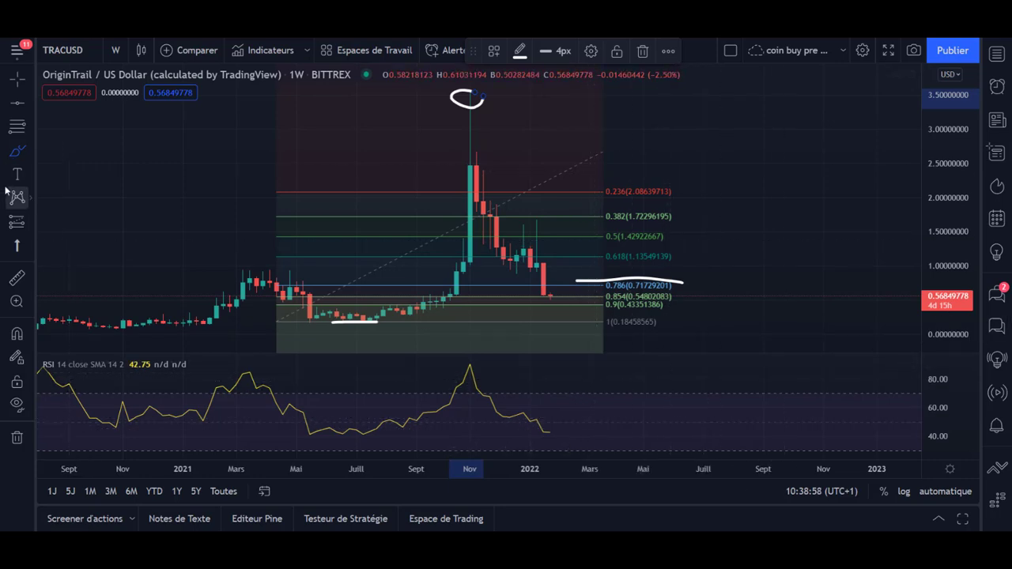
left_click(30, 150)
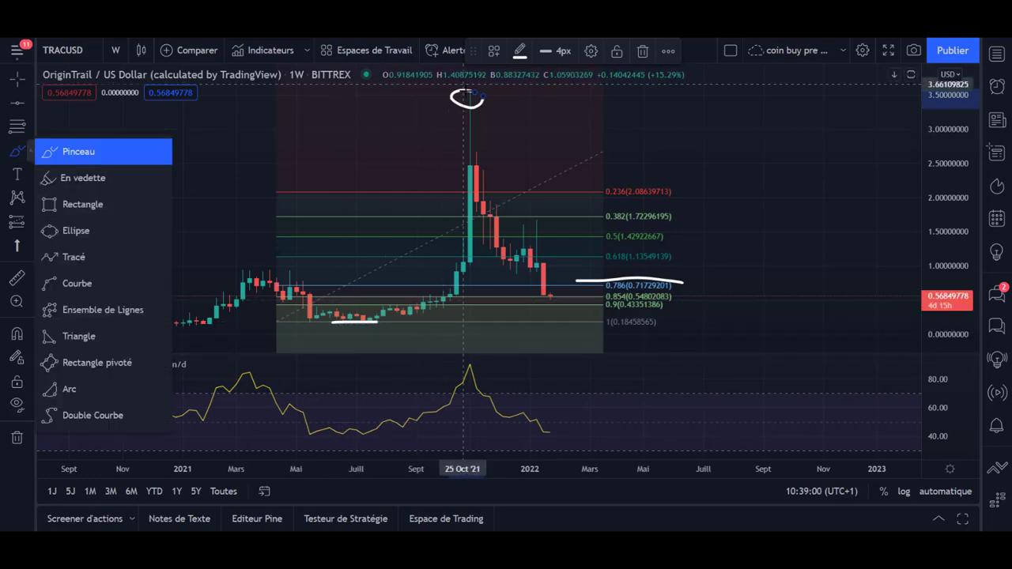
mouse_move(538, 260)
left_mouse_down()
mouse_move(577, 282)
mouse_move(524, 282)
mouse_move(548, 264)
left_mouse_up()
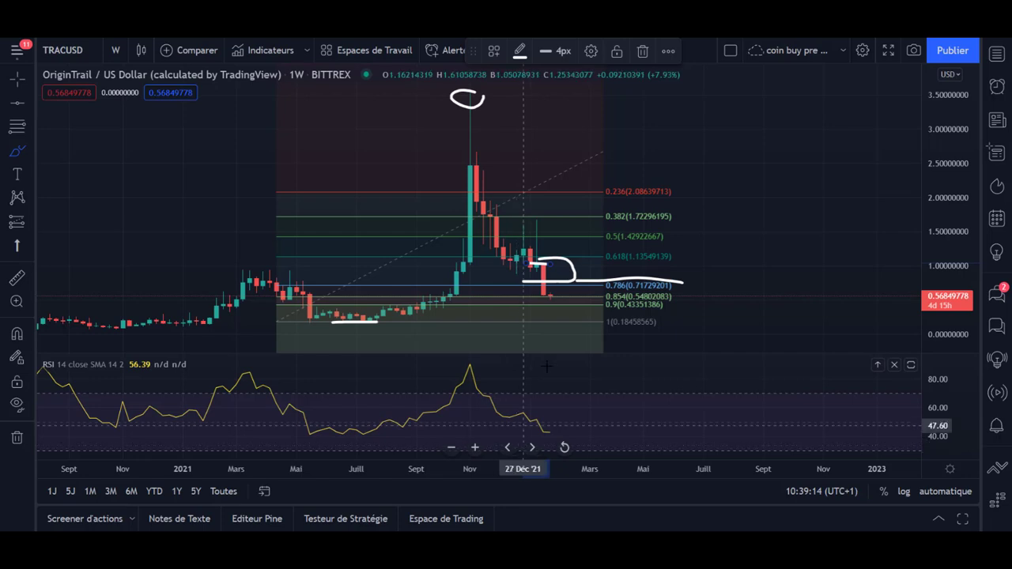
Delete the brush strokes between the 0.618 and 0.786 levels, including the long stroke over the 0.786 label.
left_click(17, 79)
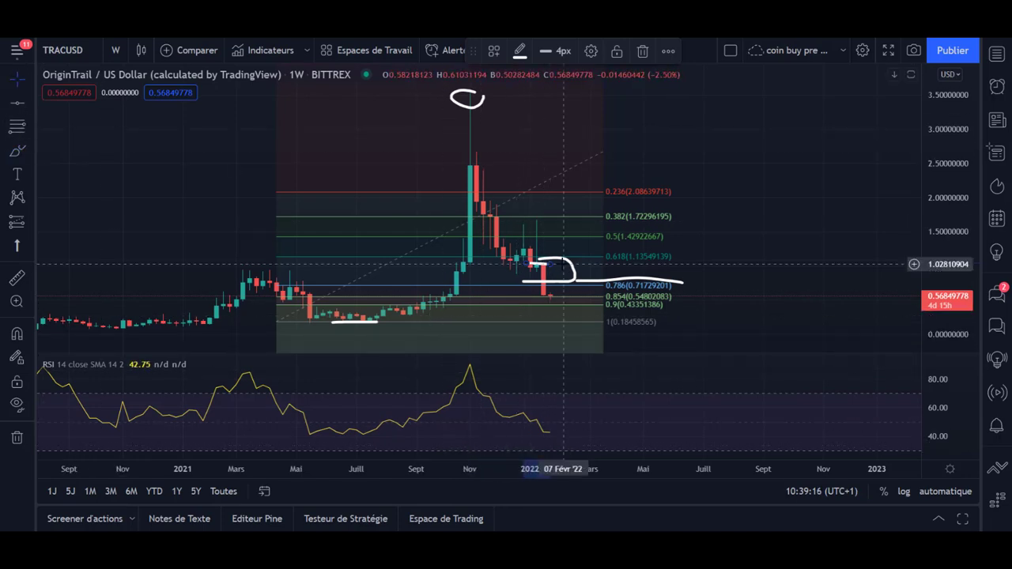
left_click(560, 259)
key("Delete")
left_click(590, 279)
key("Delete")
left_click(546, 264)
key("Delete")
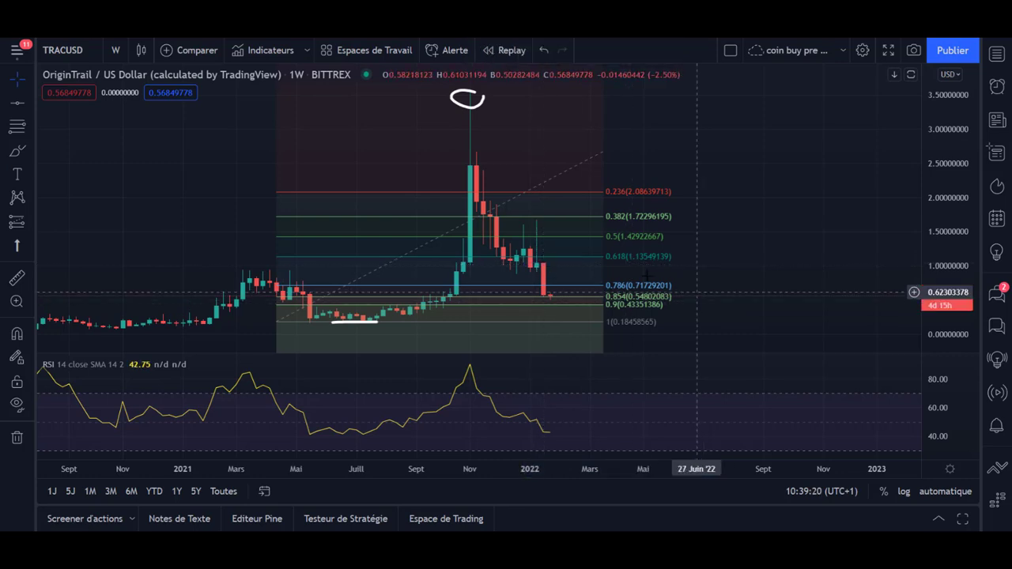
Draw horizontal lines on the TRACUSD chart at about 1.0088 and near the 0.786 Fibonacci level.
left_click(17, 103)
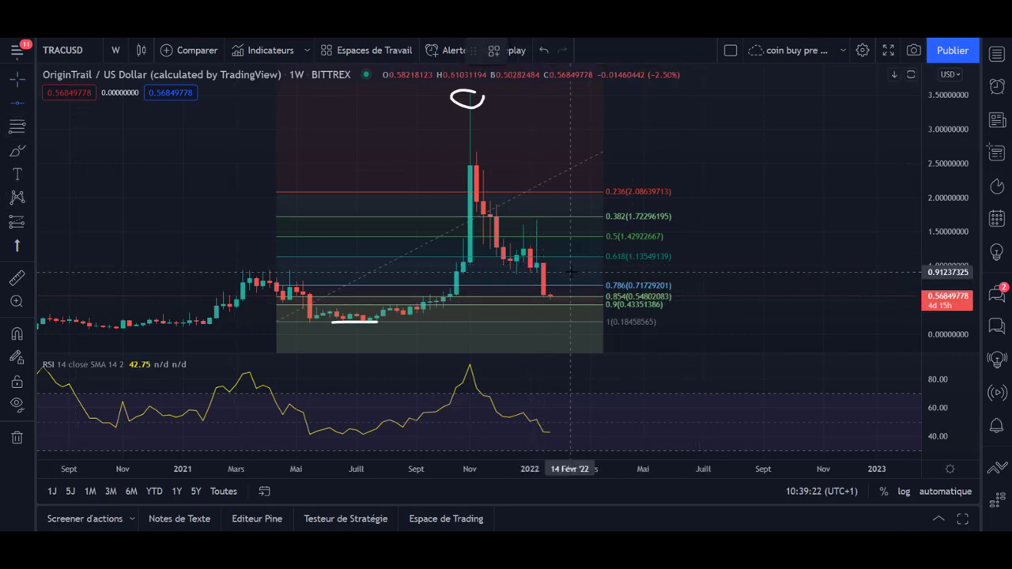
left_click(479, 266)
left_click(16, 151)
left_click(17, 103)
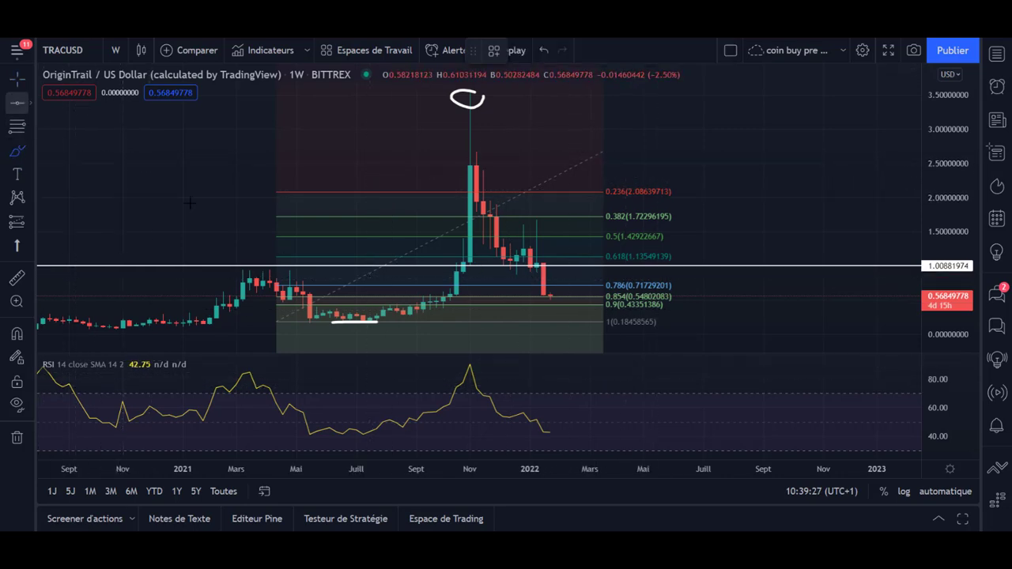
left_click(587, 285)
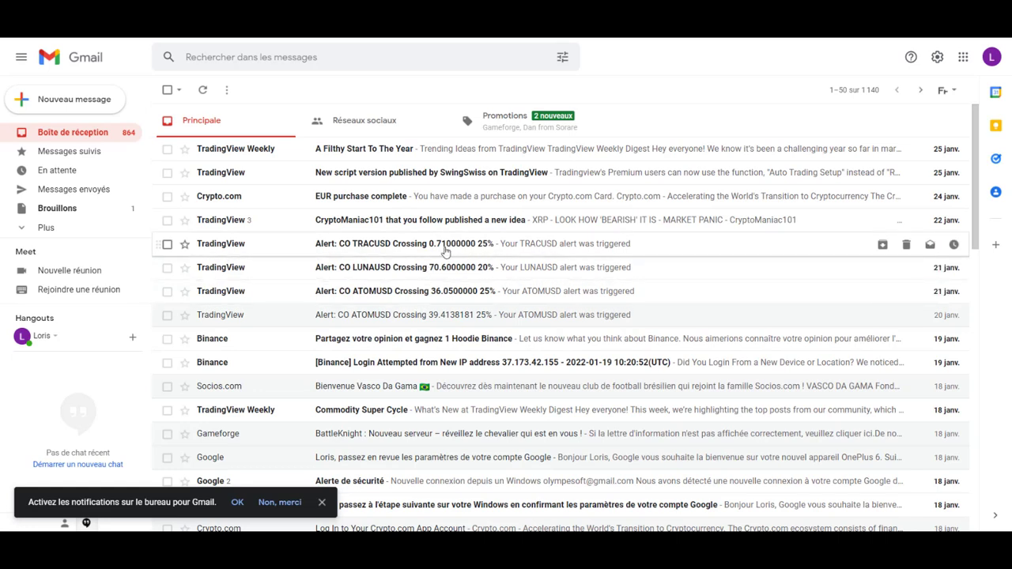
In the Gmail inbox, open the TradingView alert message about TRACUSD crossing 0.71000000.
left_click(445, 251)
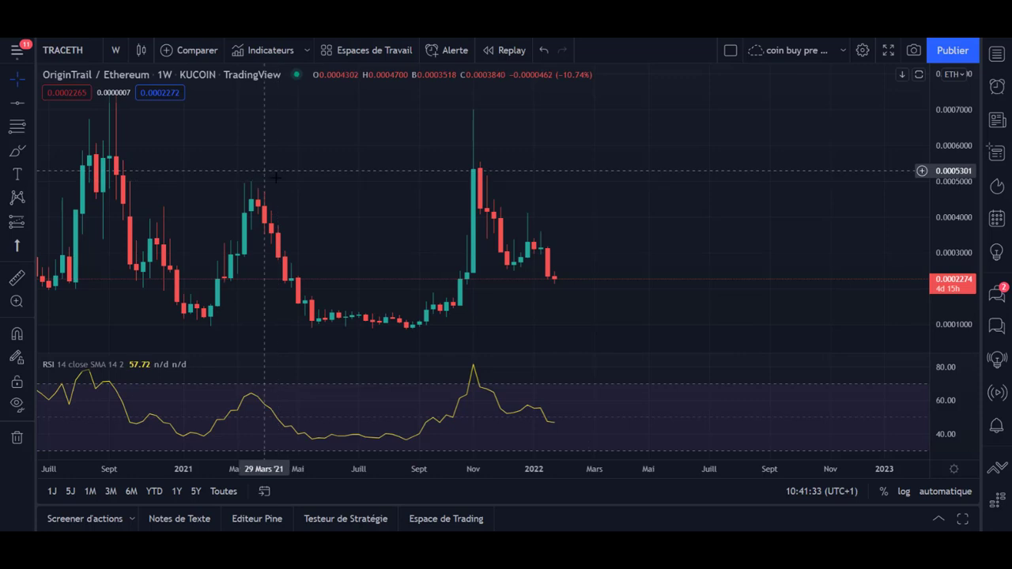
Change the TRACETH chart in TradingView from weekly to the 1 heure interval.
left_click(115, 50)
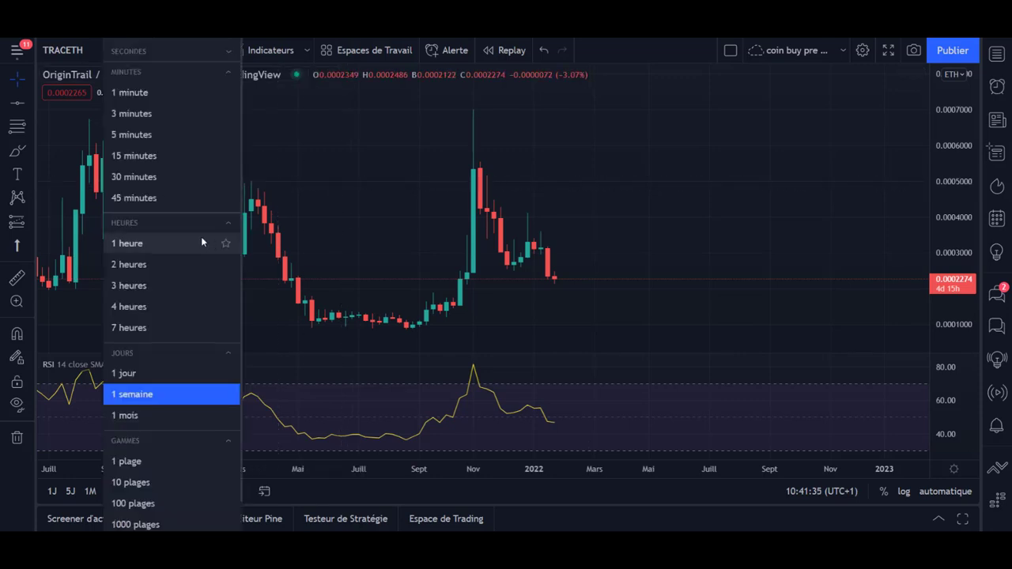
left_click(147, 242)
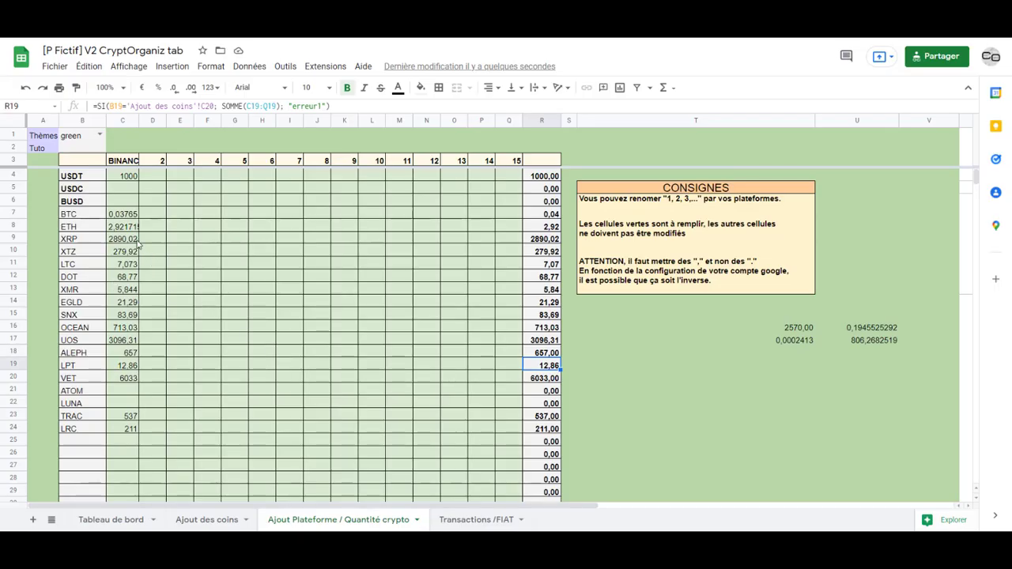
Subtract a further 0,1945 from the ETH quantity formula in the BINANCE column.
left_click(134, 240)
left_click(769, 333)
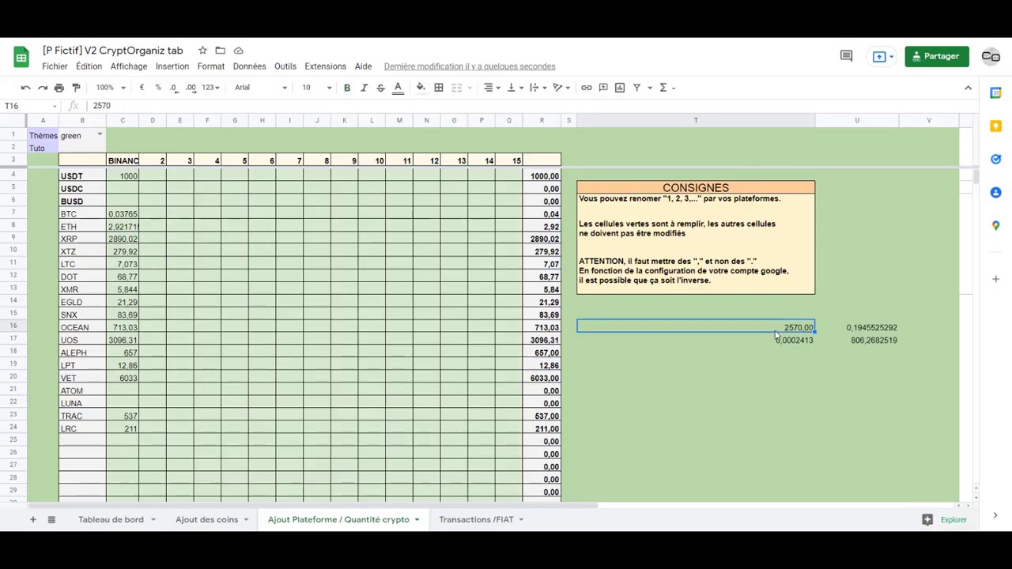
left_click(179, 282)
left_click(124, 230)
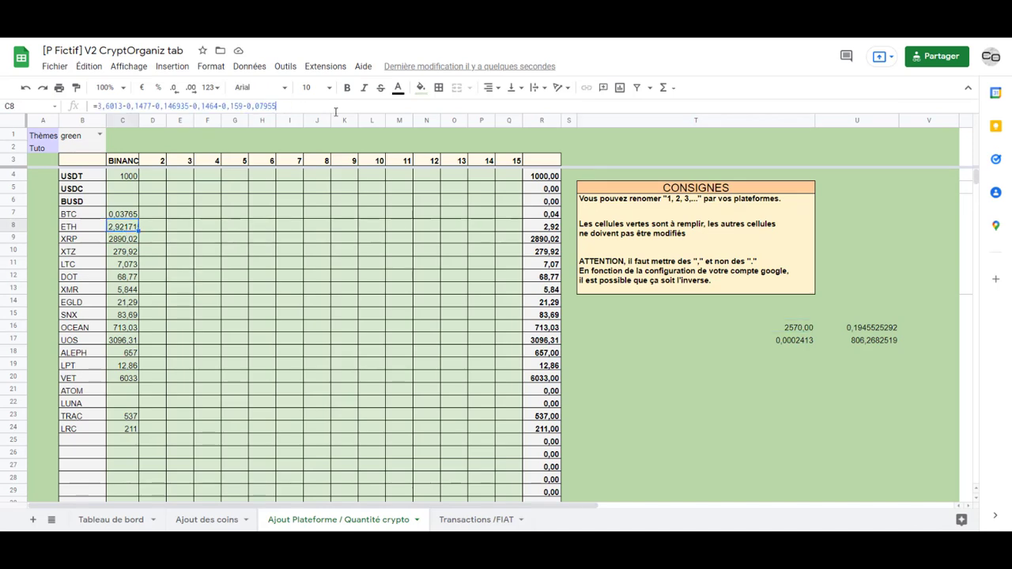
left_click(303, 106)
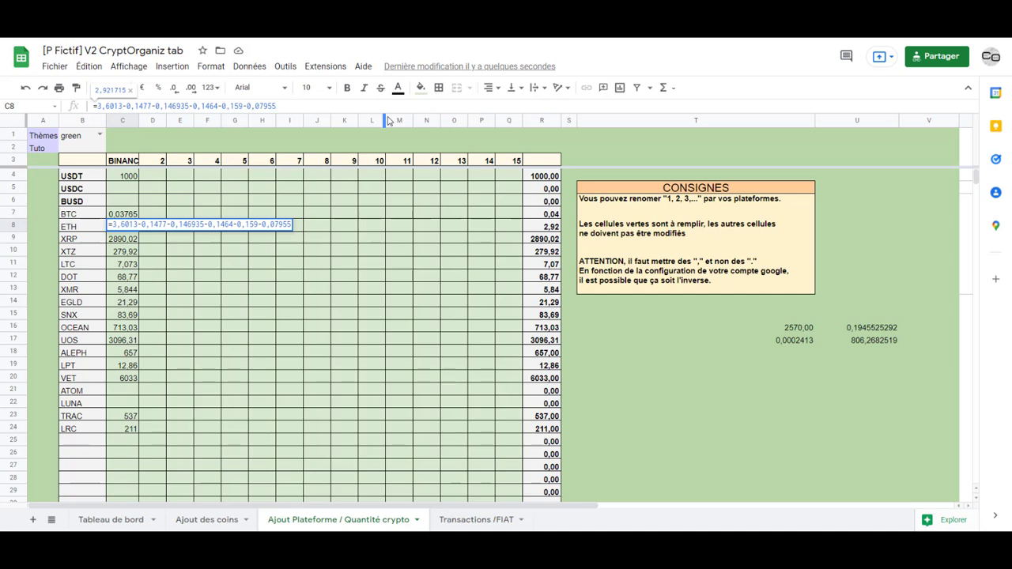
type("-")
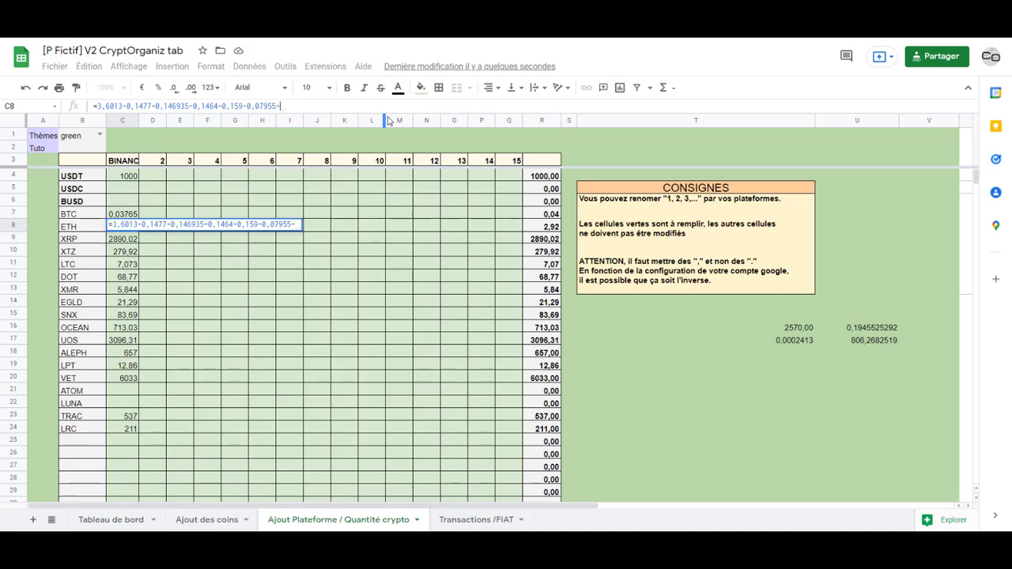
type("0,")
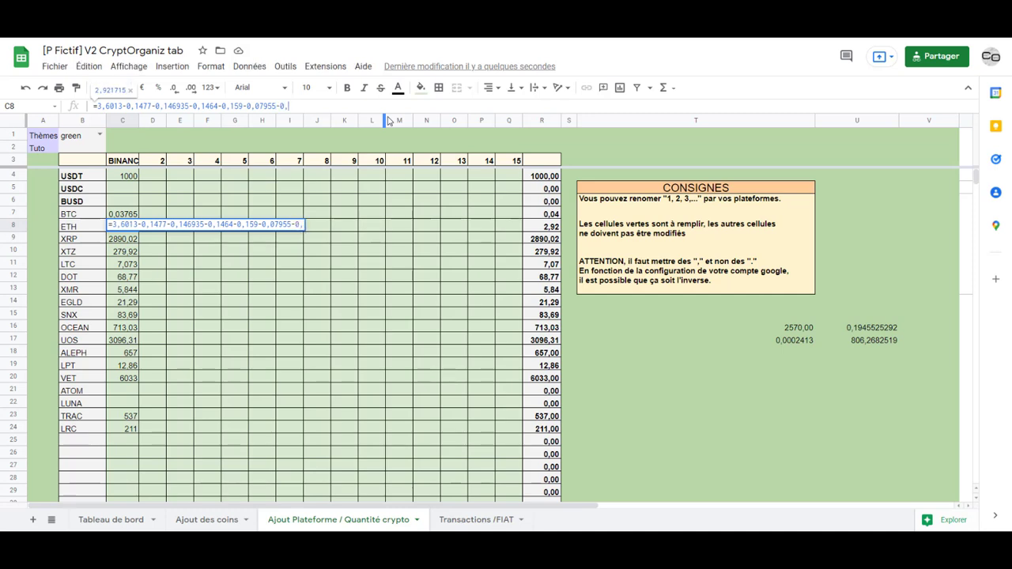
type("1945")
key("Return")
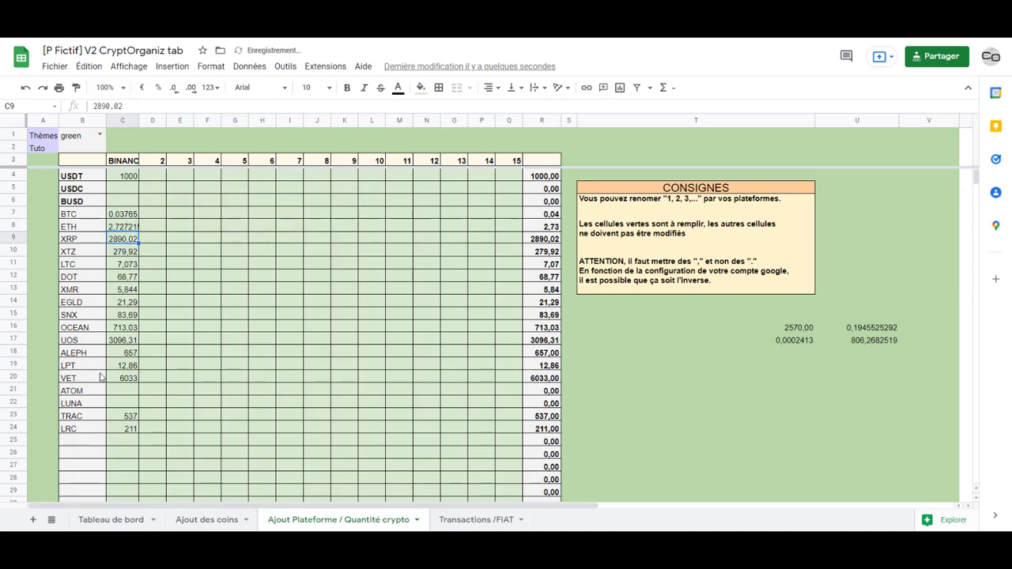
Add 806 to the TRAC quantity in the BINANCE column and check the TRAC row on the Tableau de bord sheet.
left_click(119, 419)
left_click(132, 105)
type("+80")
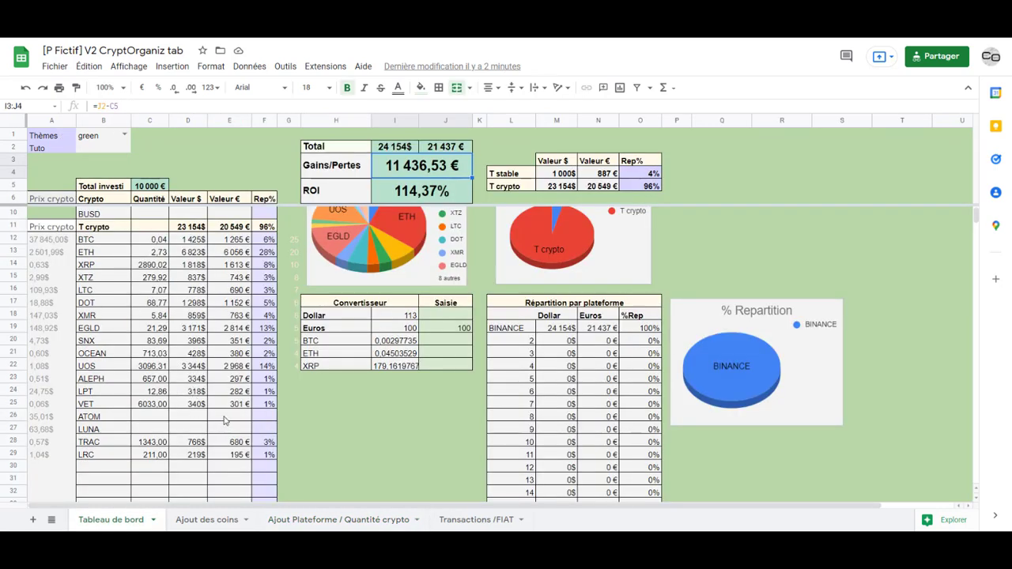
left_click(150, 447)
key("Right")
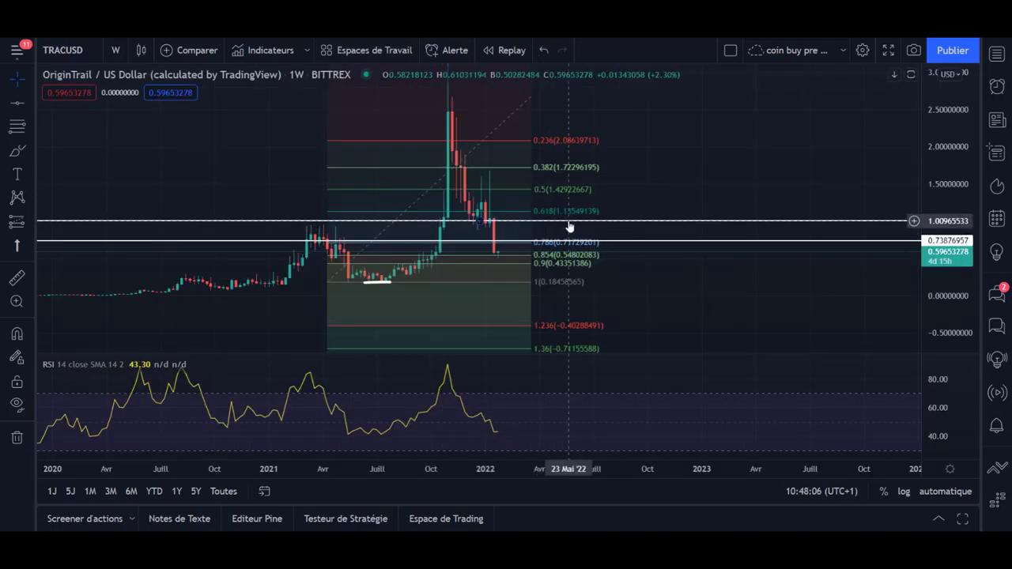
Delete the two horizontal lines near 1.0097 and 0.7388 from the TRACUSD chart in TradingView.
left_click(569, 221)
key("Delete")
left_click(623, 241)
key("Delete")
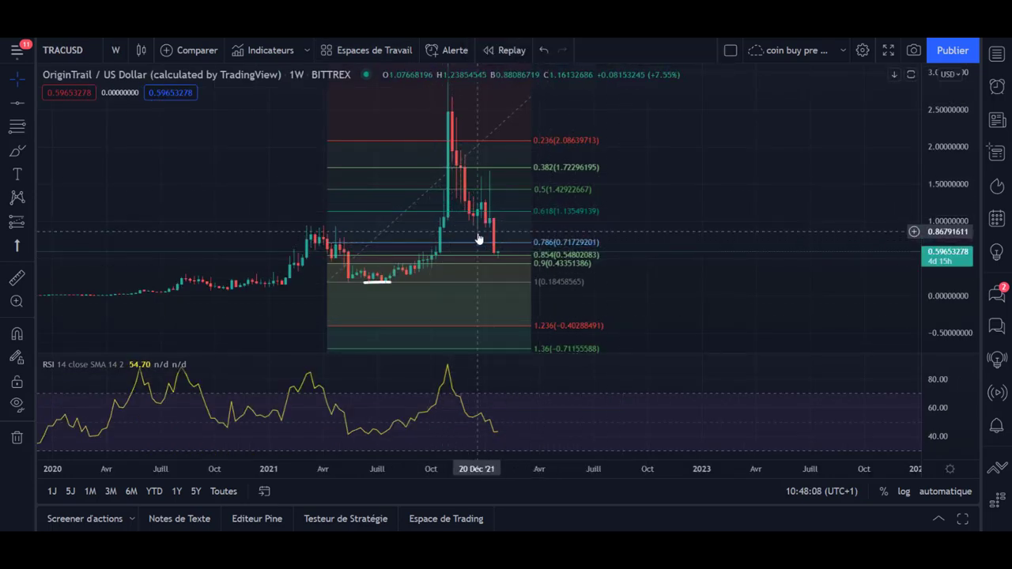
Draw a rising trend line under the TRACUSD lows from about May 2020 to about 0.51 at the end of January 2023.
left_click(32, 100)
left_click(87, 102)
left_click(124, 296)
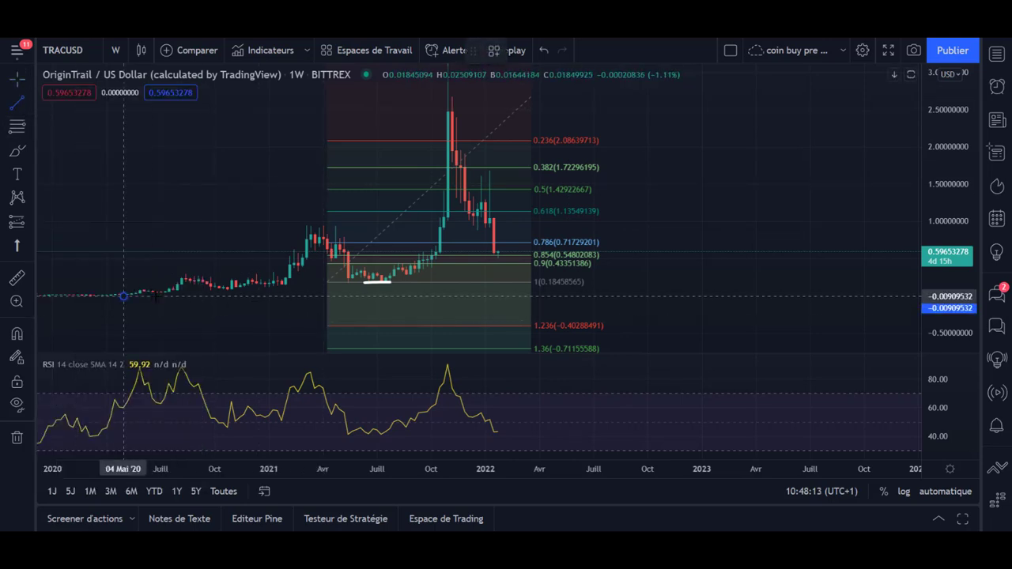
left_click(718, 257)
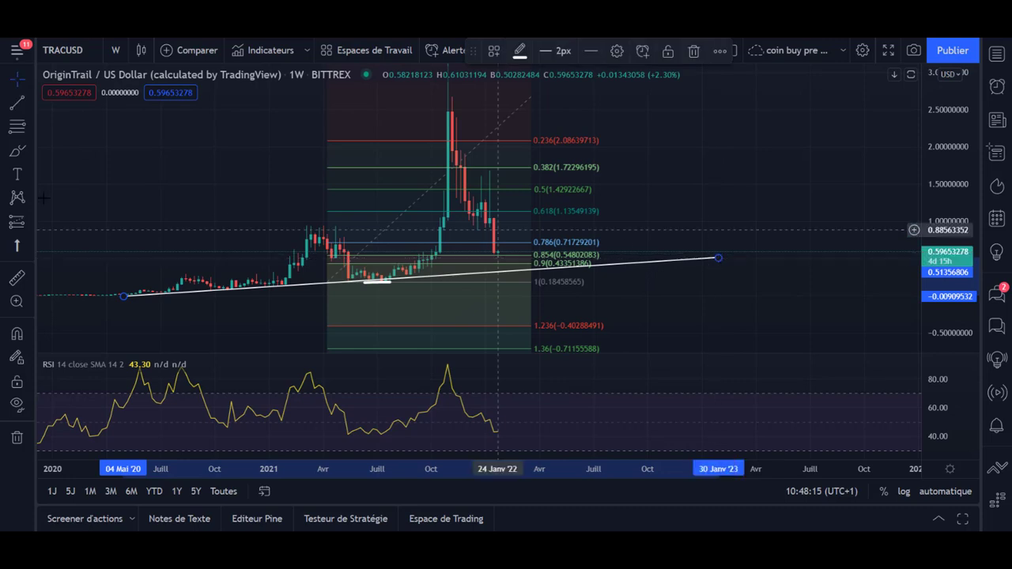
Sketch with the brush a drop from the latest candle to the trend line and circle the zone around the 0.9 Fibonacci level.
left_click(496, 254)
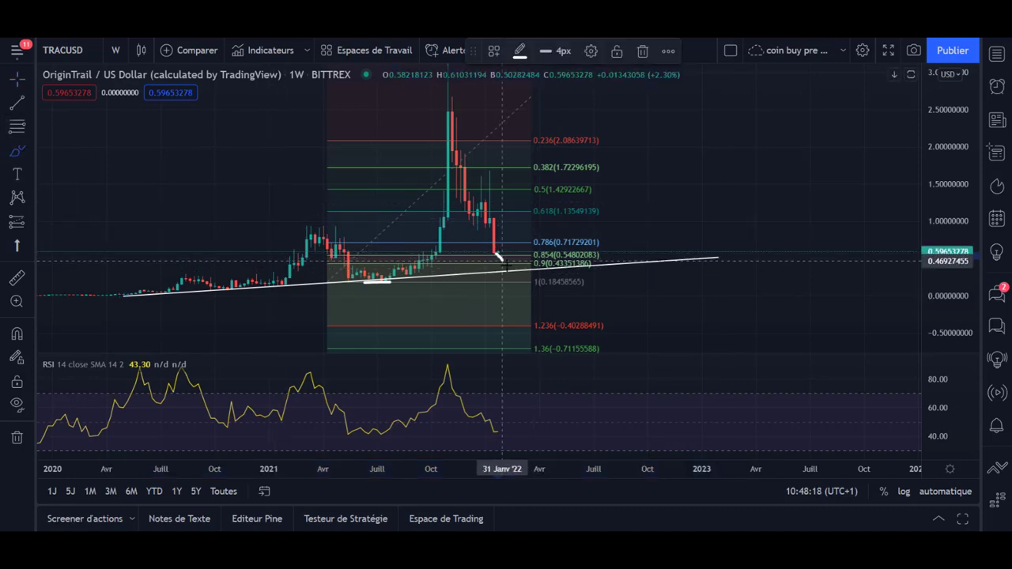
mouse_move(497, 257)
left_mouse_down()
mouse_move(518, 273)
mouse_move(497, 256)
left_mouse_up()
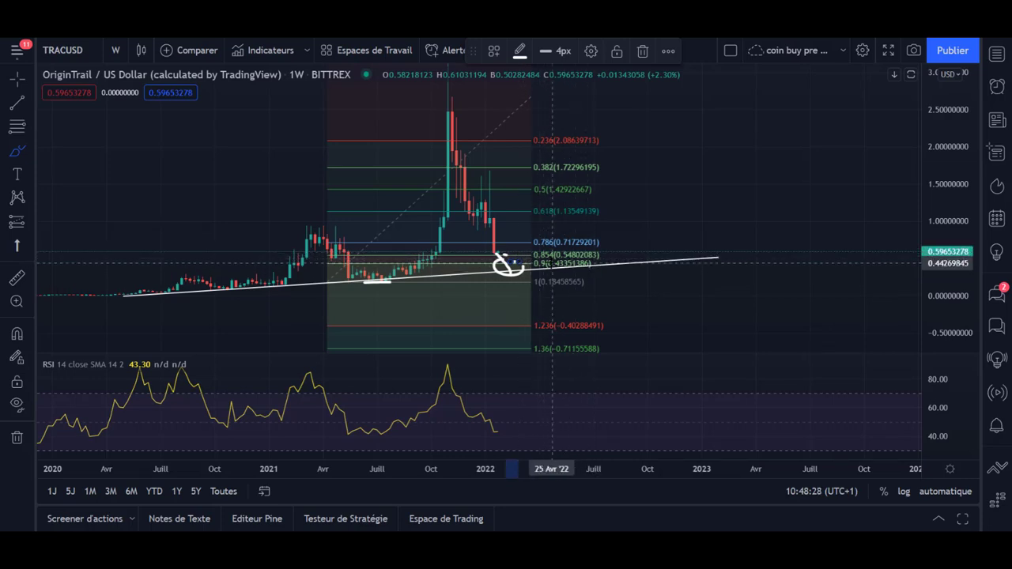
left_click(10, 75)
Delete the descending brush stroke between the latest TRACUSD candle and the trend line.
scroll(791, 317, "up", 5)
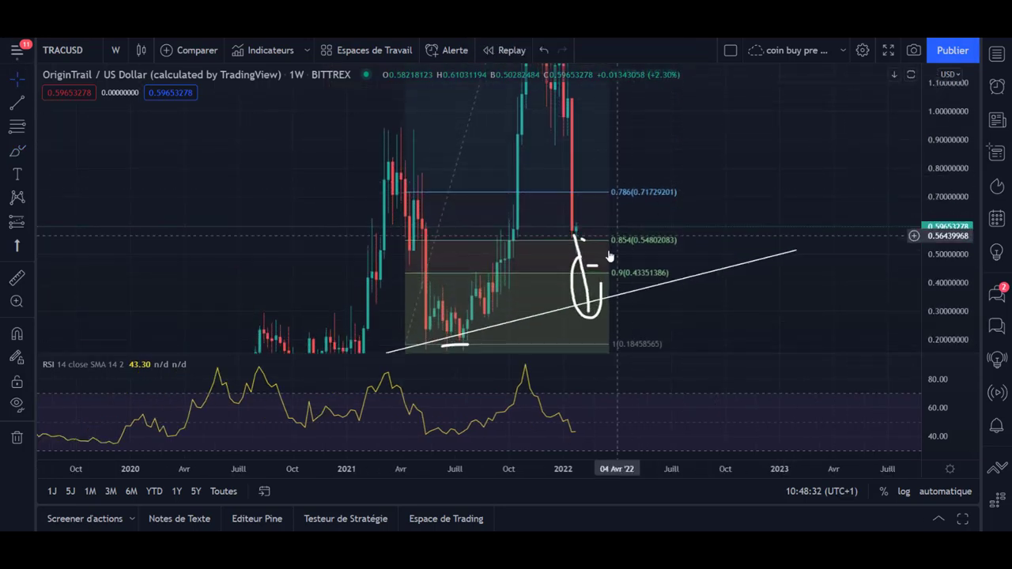
scroll(568, 250, "up", 1)
left_click(544, 247)
key("Delete")
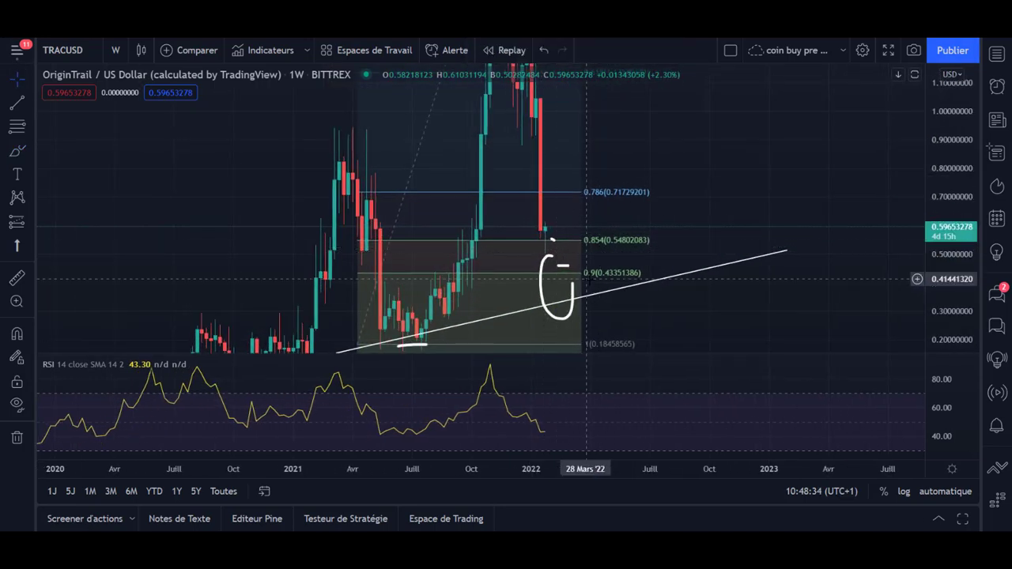
Brush a descending stroke from the 0.9 level to the trend line and circle the contact point at about 0.35.
left_click(14, 153)
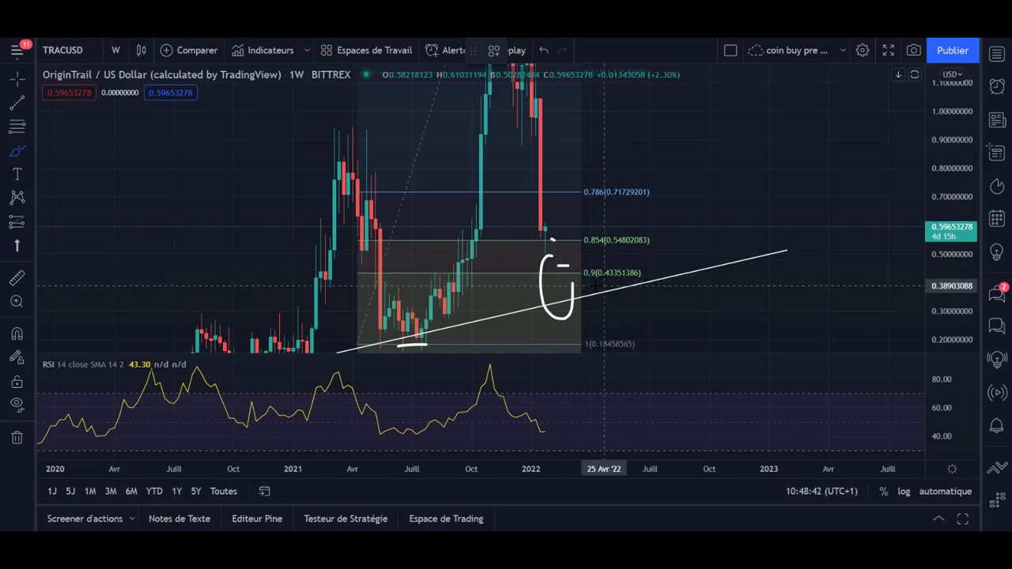
left_click_drag(572, 275, 590, 296)
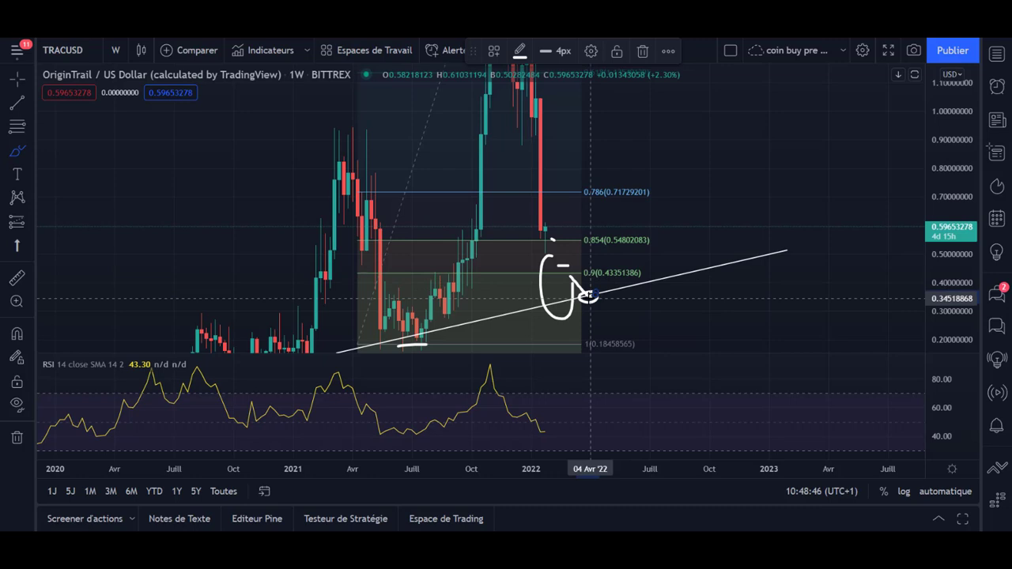
scroll(742, 297, "down", 3)
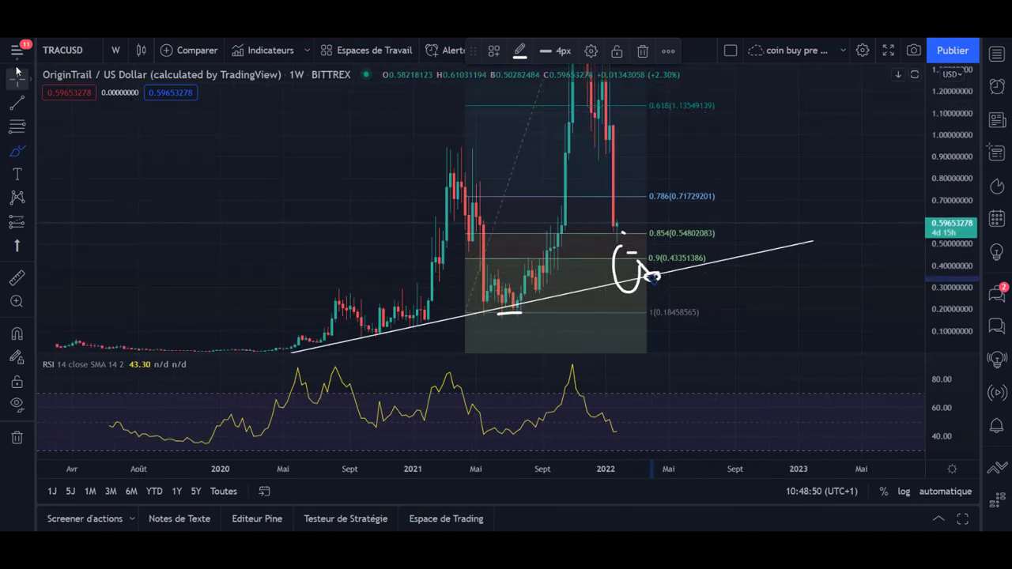
left_click(674, 176)
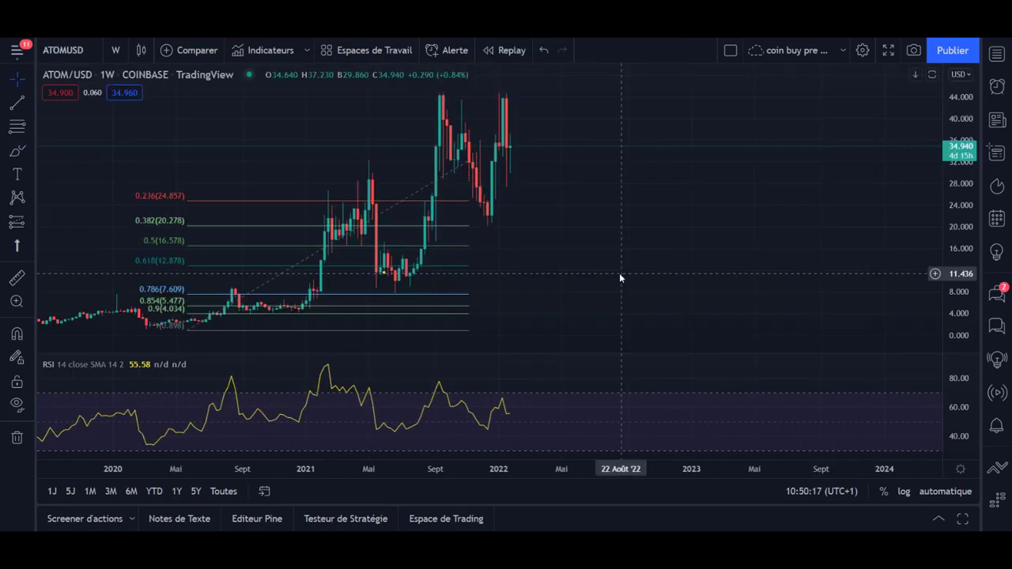
Move the upper anchor of the ATOMUSD Fibonacci retracement to the price high at about 44.9, beyond the latest candle.
left_click_drag(571, 173, 578, 212)
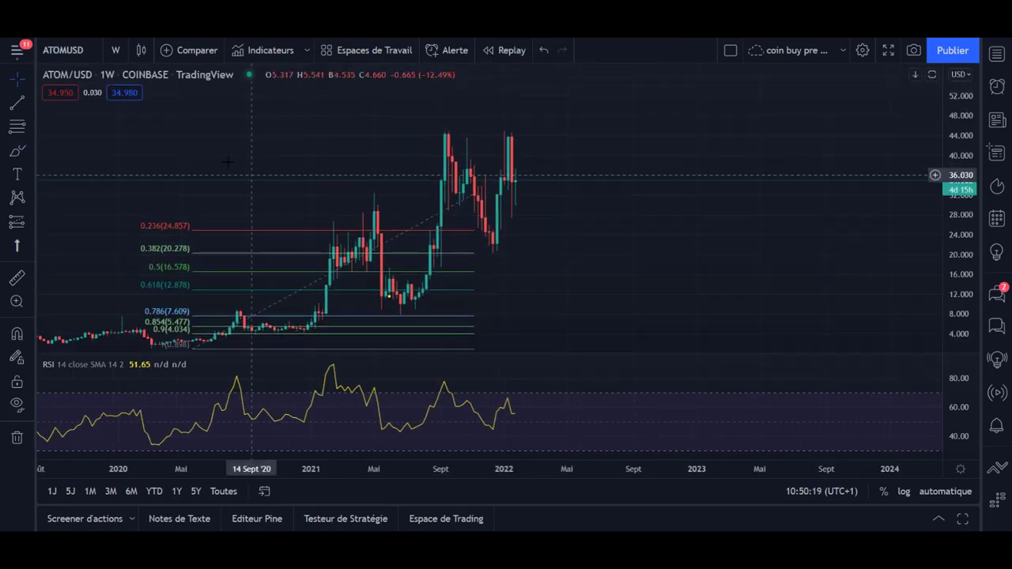
left_click_drag(516, 214, 485, 206)
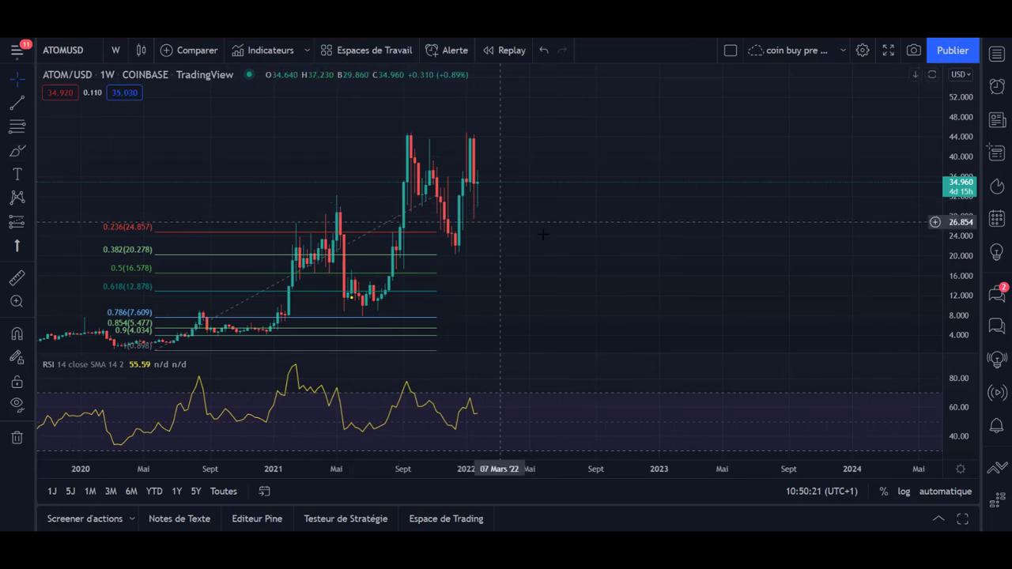
left_click_drag(578, 234, 571, 234)
left_click_drag(951, 145, 951, 207)
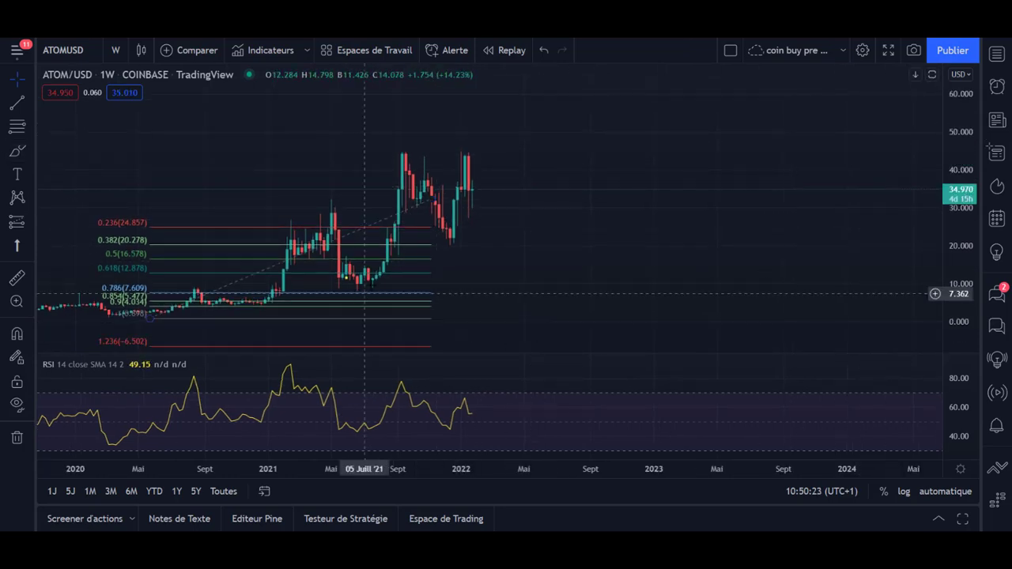
left_click(427, 203)
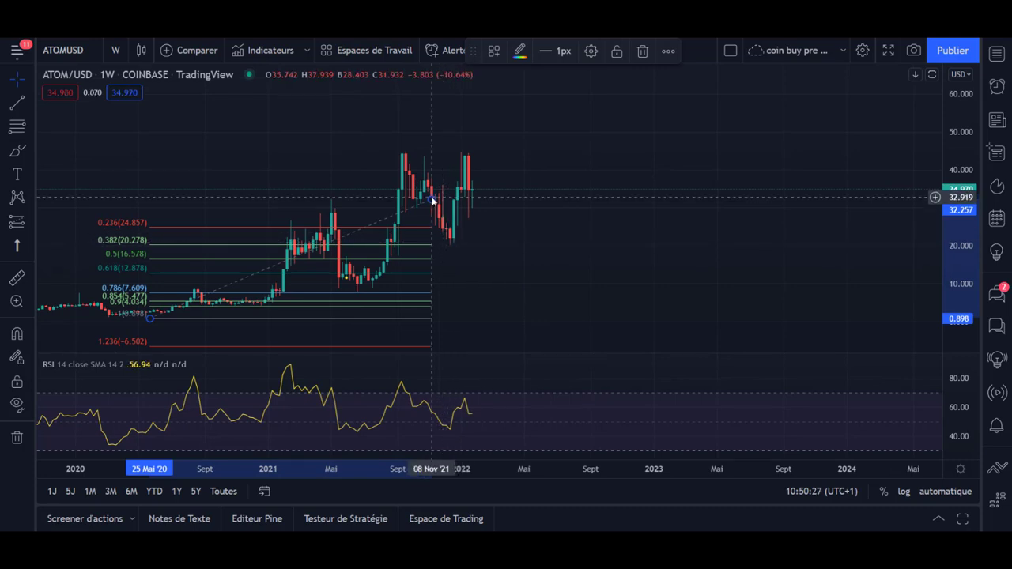
left_click_drag(457, 201, 520, 151)
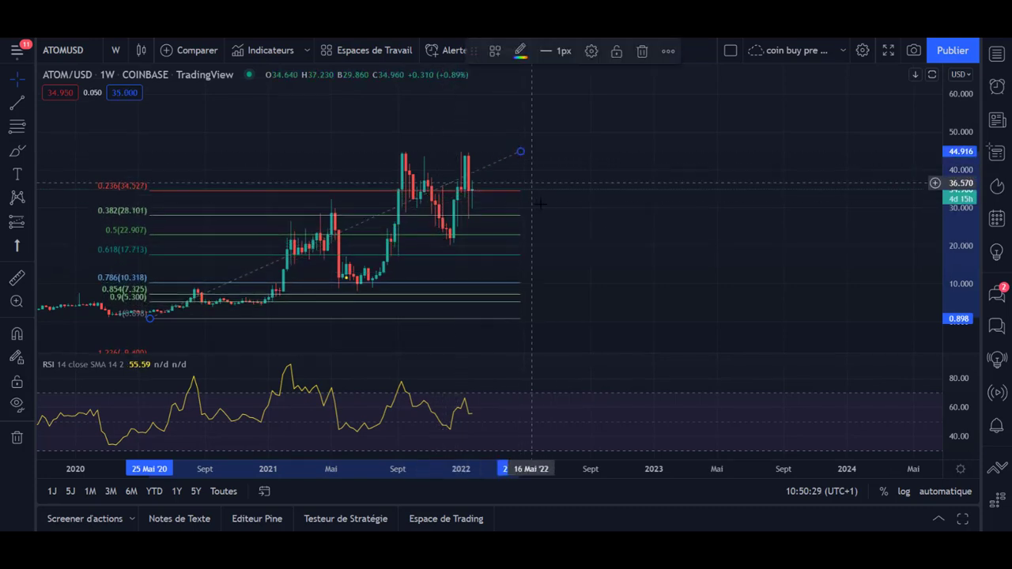
left_click(366, 166)
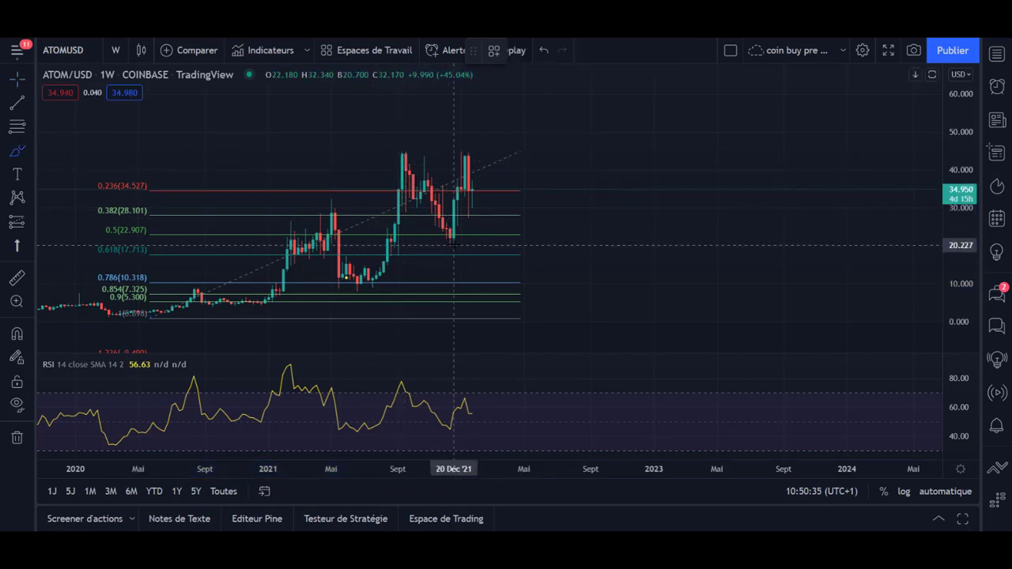
Mark the January 2022 ATOMUSD drop to the 0.382 Fibonacci level with a short brush stroke and remove the stroke.
left_click(17, 80)
left_click_drag(539, 258, 606, 260)
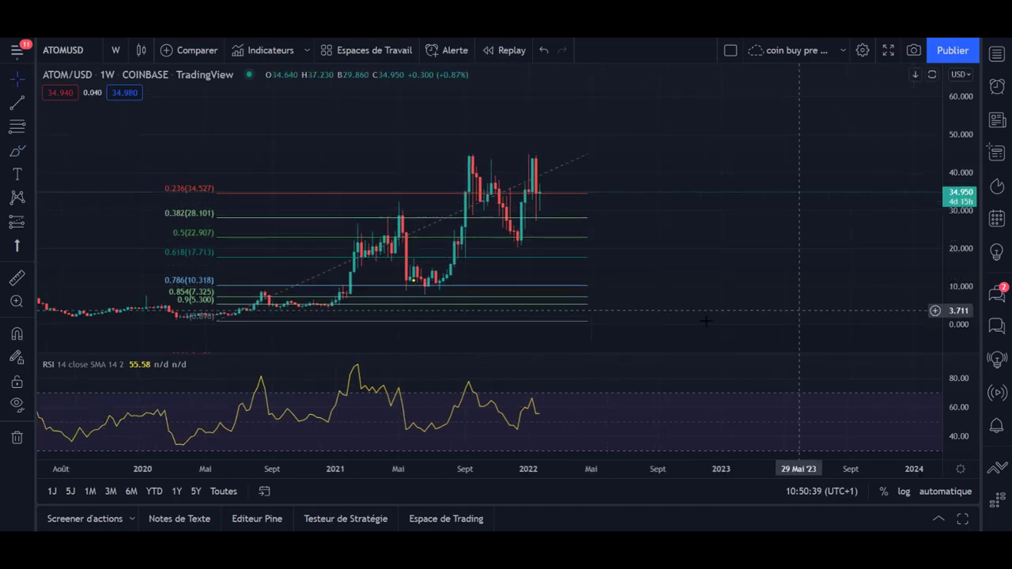
scroll(719, 320, "up", 5)
left_click(19, 80)
left_click_drag(435, 249, 682, 258)
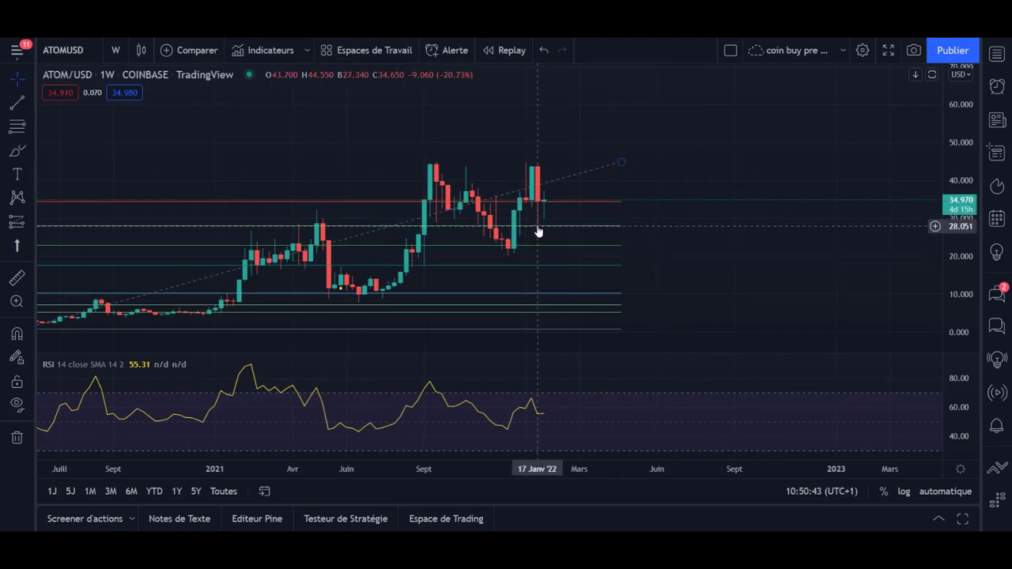
scroll(542, 235, "down", 2)
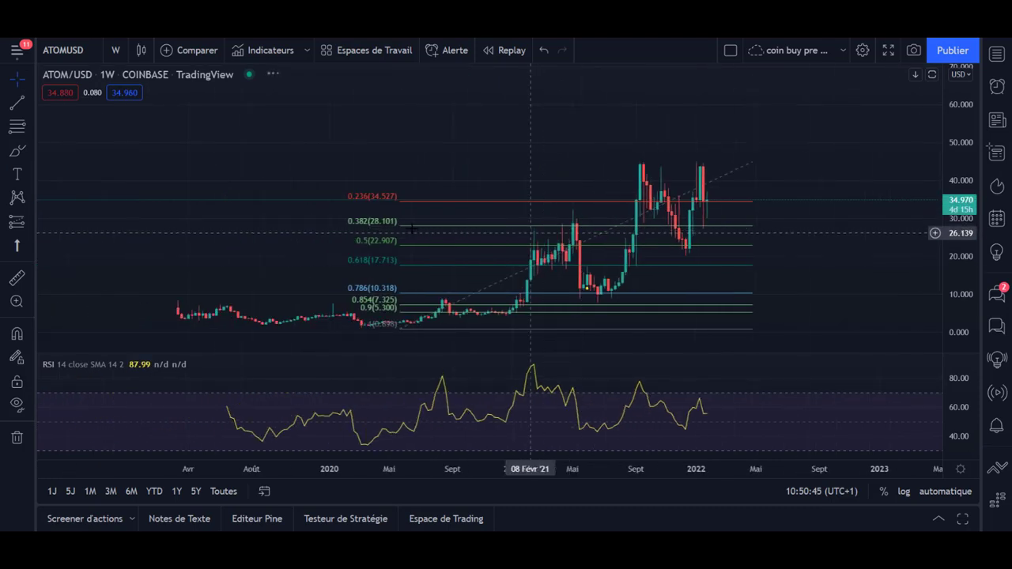
scroll(714, 248, "up", 1)
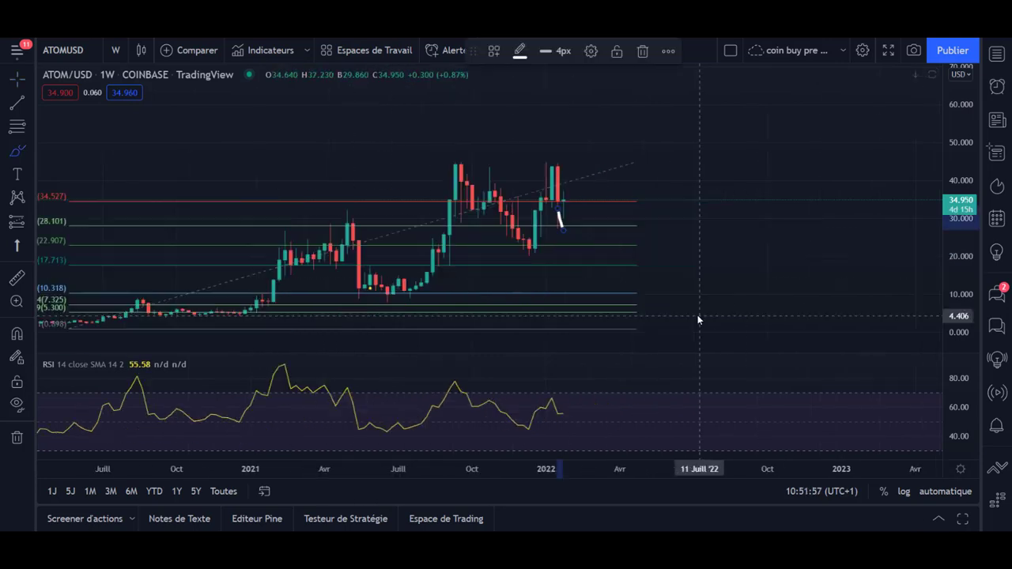
left_click(13, 84)
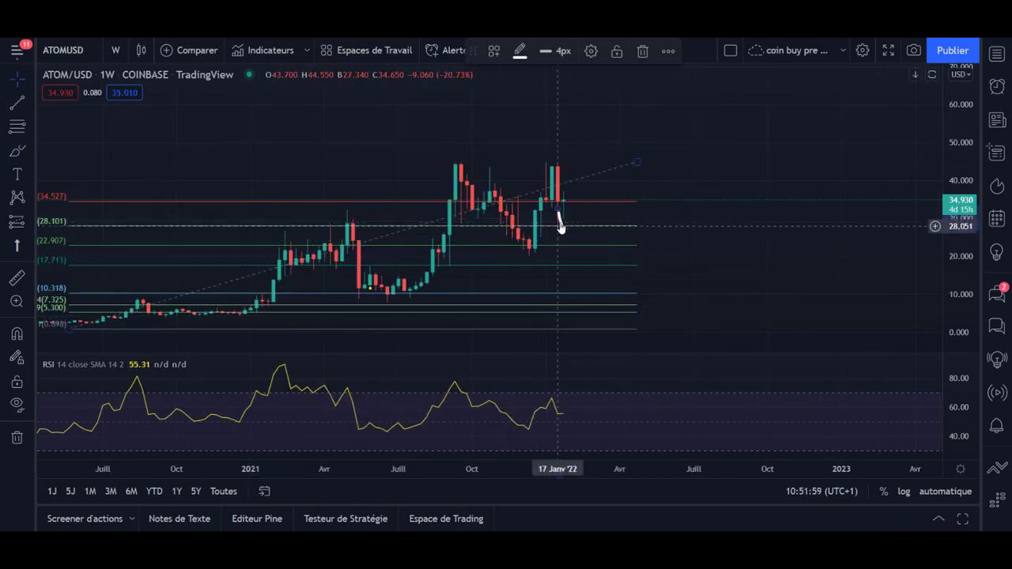
key("Delete")
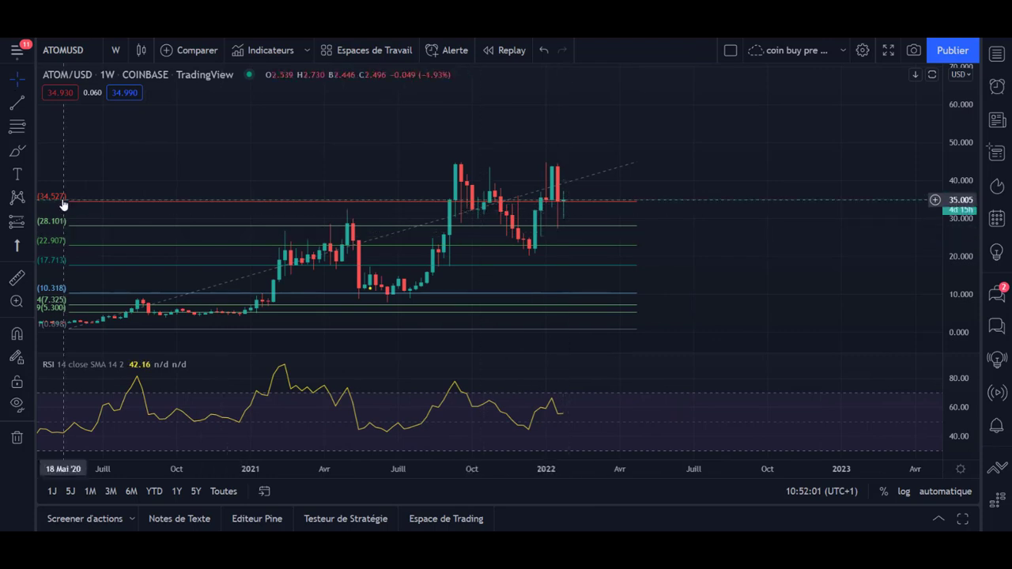
Circle the January 2022 wick at the 0.382 Fibonacci level on the ATOMUSD chart with the brush.
left_click_drag(68, 253, 220, 263)
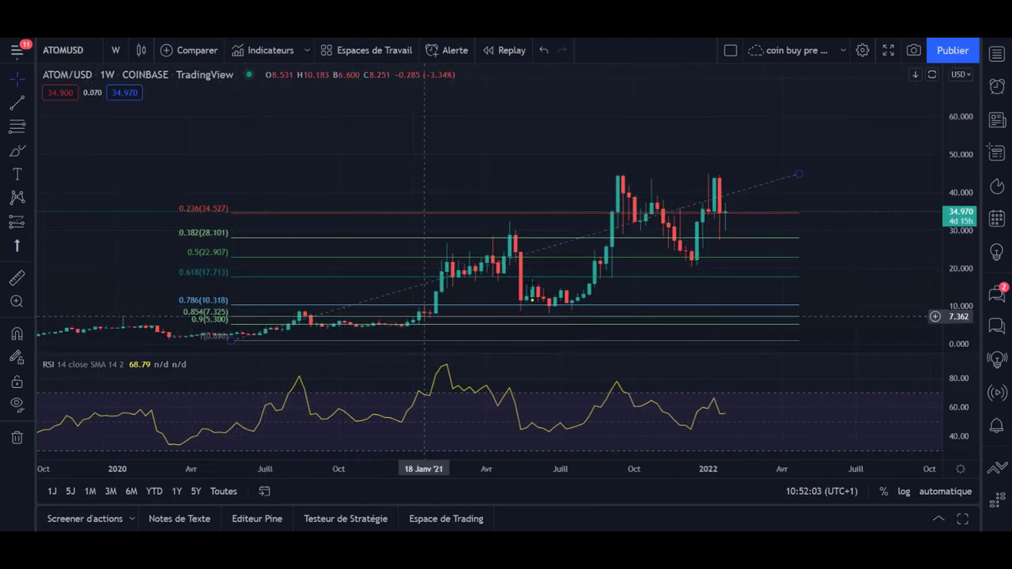
left_click_drag(861, 275, 848, 227)
scroll(851, 230, "up", 3)
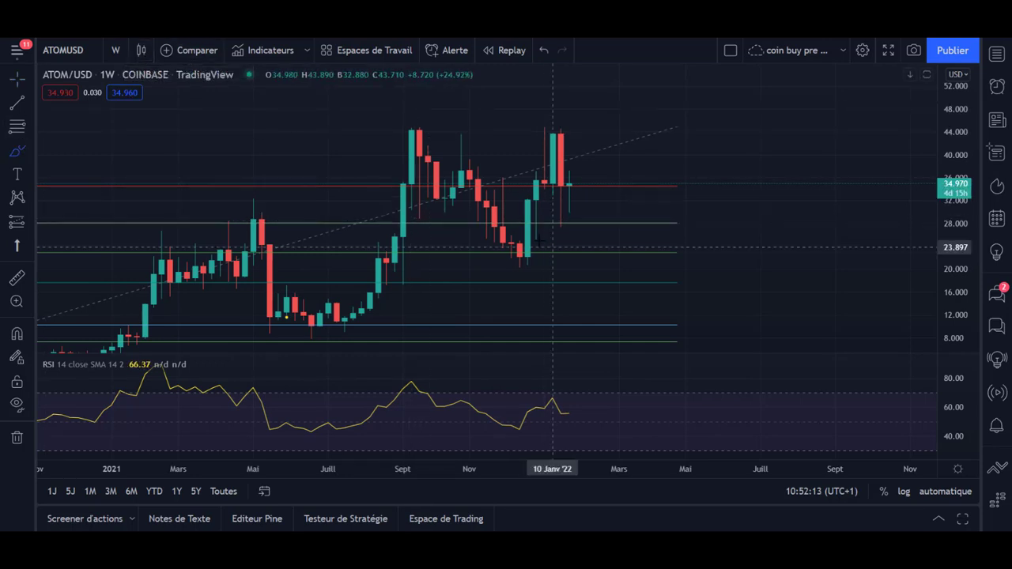
left_click_drag(571, 215, 559, 231)
scroll(534, 224, "down", 4)
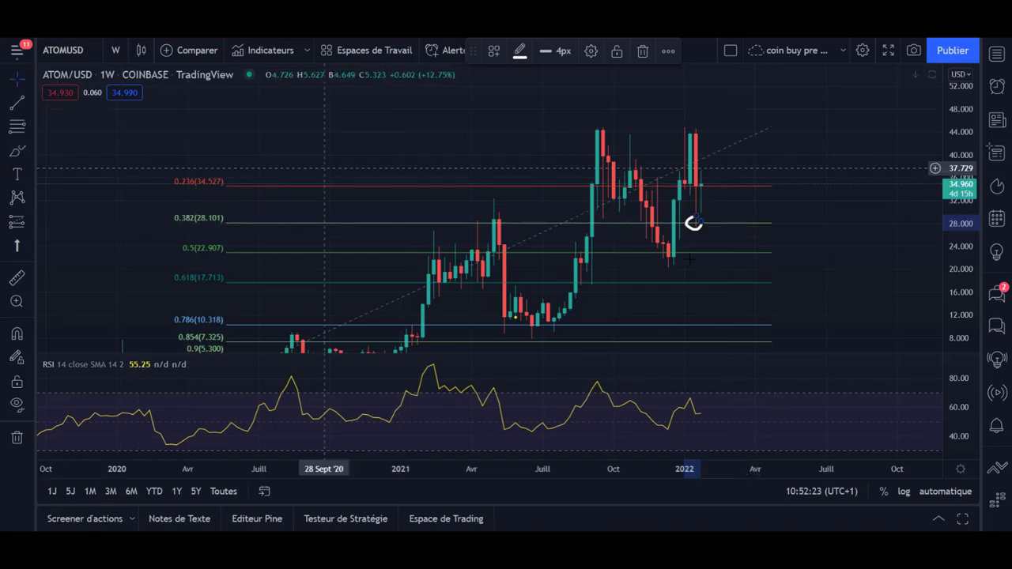
mouse_move(758, 253)
left_mouse_down()
mouse_move(688, 255)
mouse_move(691, 238)
left_mouse_up()
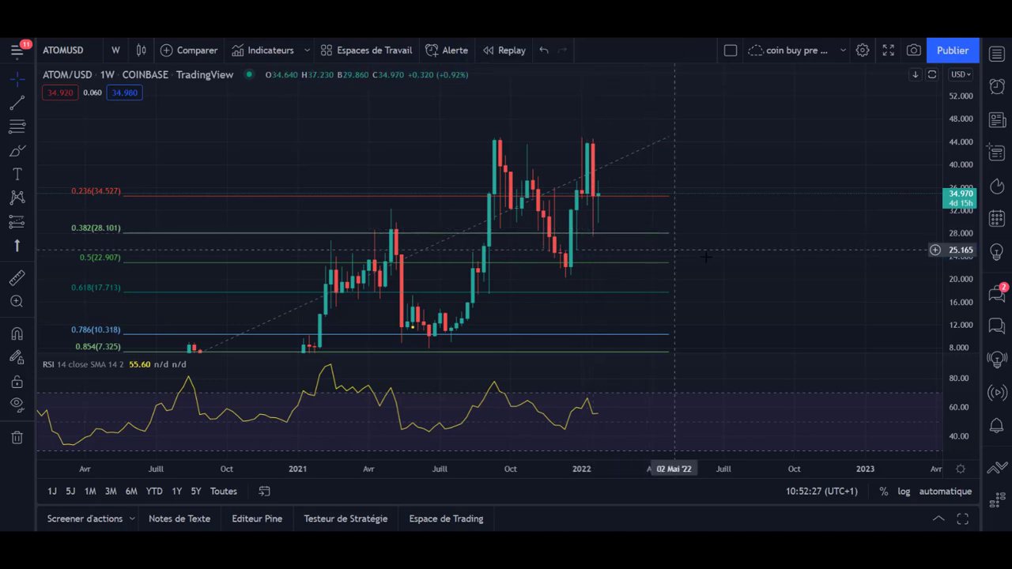
Switch the ATOMUSD chart to the 1-day interval and delete the long-term Fibonacci retracement.
left_click(115, 50)
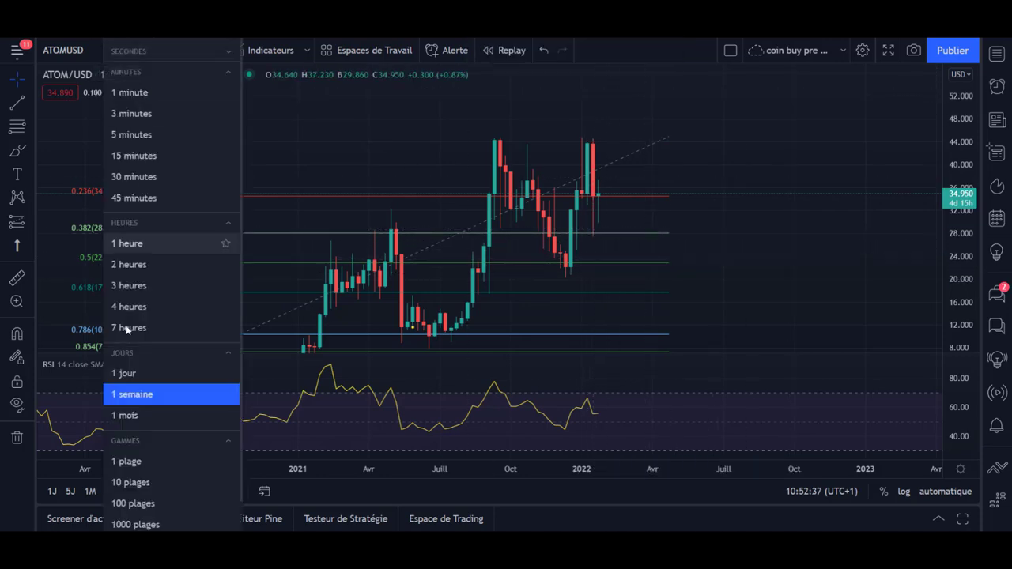
left_click(126, 371)
scroll(635, 214, "down", 2)
left_click(798, 198)
key("Delete")
Draw a Fibonacci retracement on the daily ATOMUSD chart from the December 2021 low at about 20.3 to the high at about 44.9.
left_click_drag(809, 187, 665, 228)
left_click(17, 126)
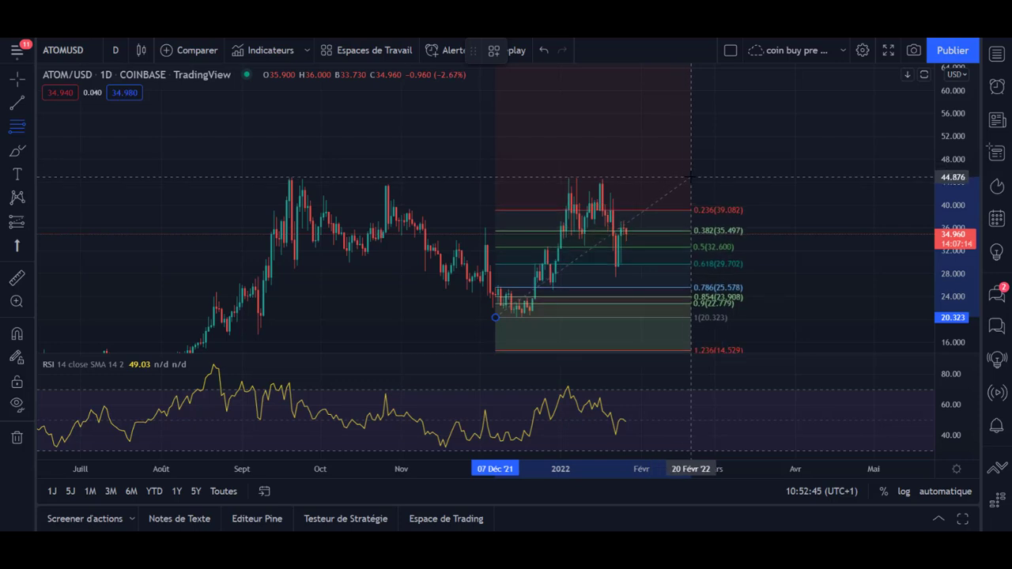
left_click(692, 177)
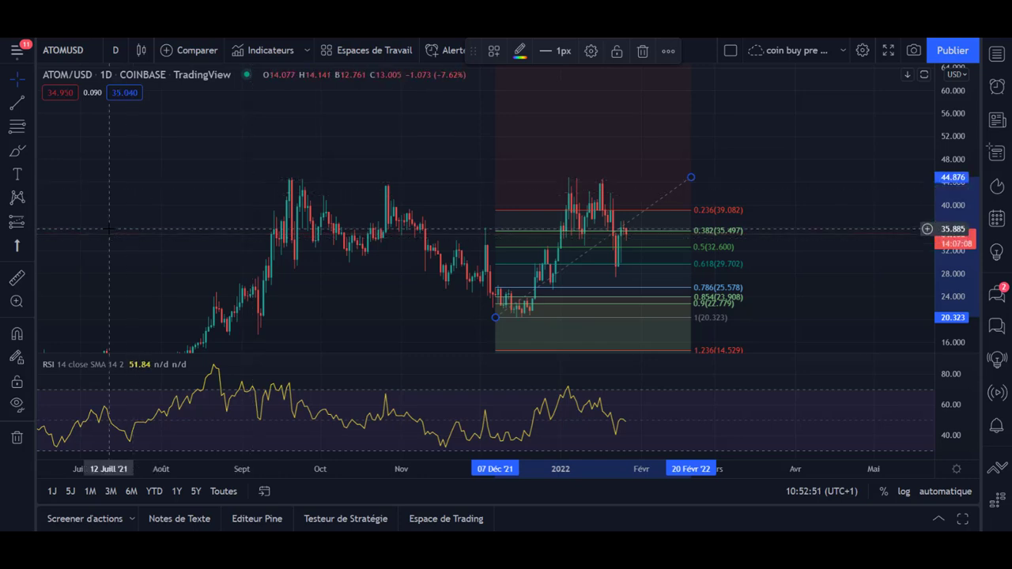
Brush a bracket around the zone between the 0.618 and 0.786 levels and trace the January 2022 price drop.
left_click(17, 151)
mouse_move(641, 264)
left_mouse_down()
mouse_move(681, 282)
mouse_move(629, 289)
left_mouse_up()
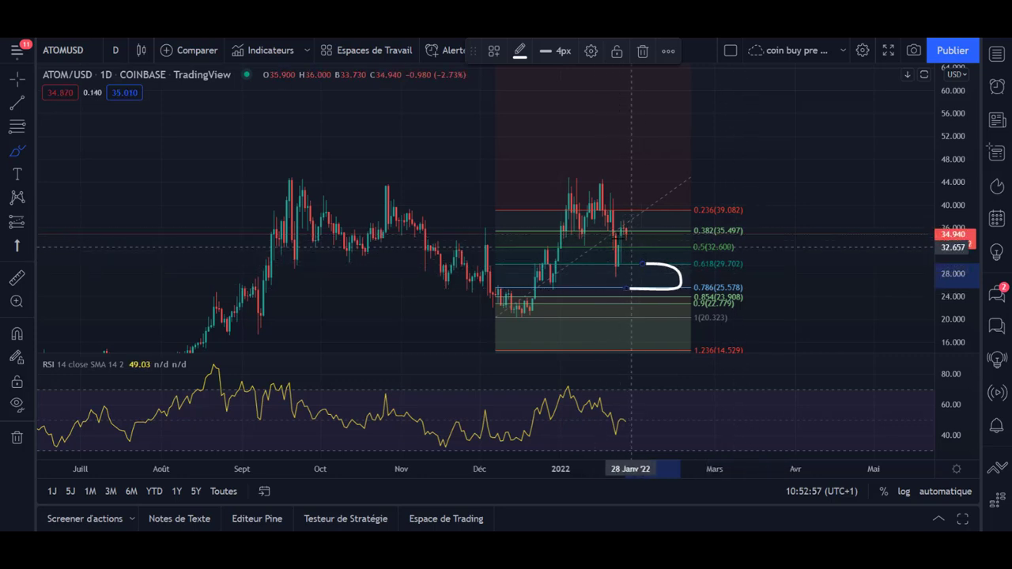
mouse_move(611, 231)
left_mouse_down()
mouse_move(629, 231)
mouse_move(624, 289)
mouse_move(598, 287)
mouse_move(627, 267)
left_mouse_up()
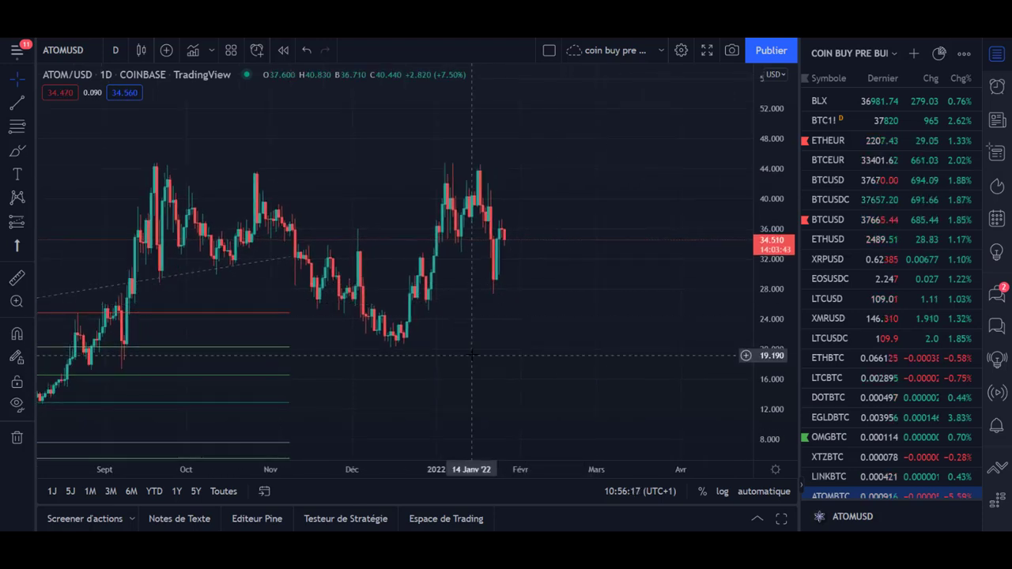
Switch ATOMUSD to the 1-week interval and move the Fibonacci retracement's upper anchor to about 44.7, beyond the latest candle.
scroll(491, 340, "down", 5)
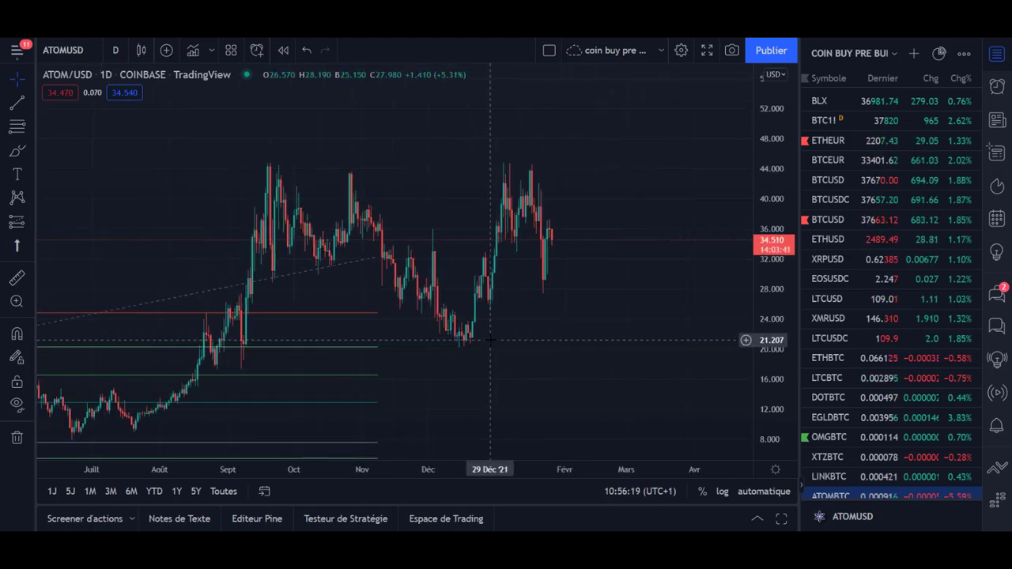
left_click(115, 50)
left_click(132, 394)
scroll(776, 292, "up", 5)
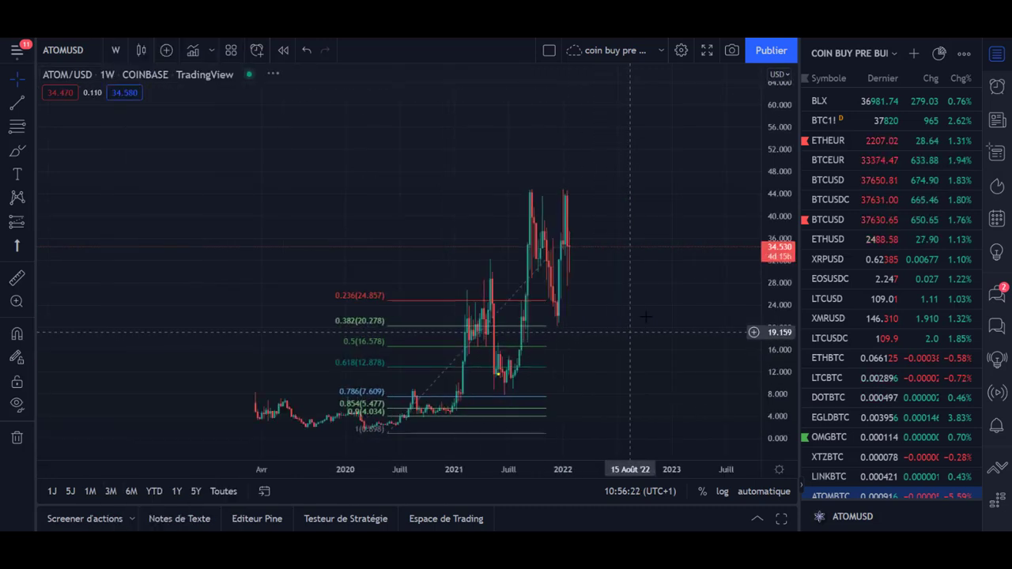
left_click_drag(440, 261, 530, 217)
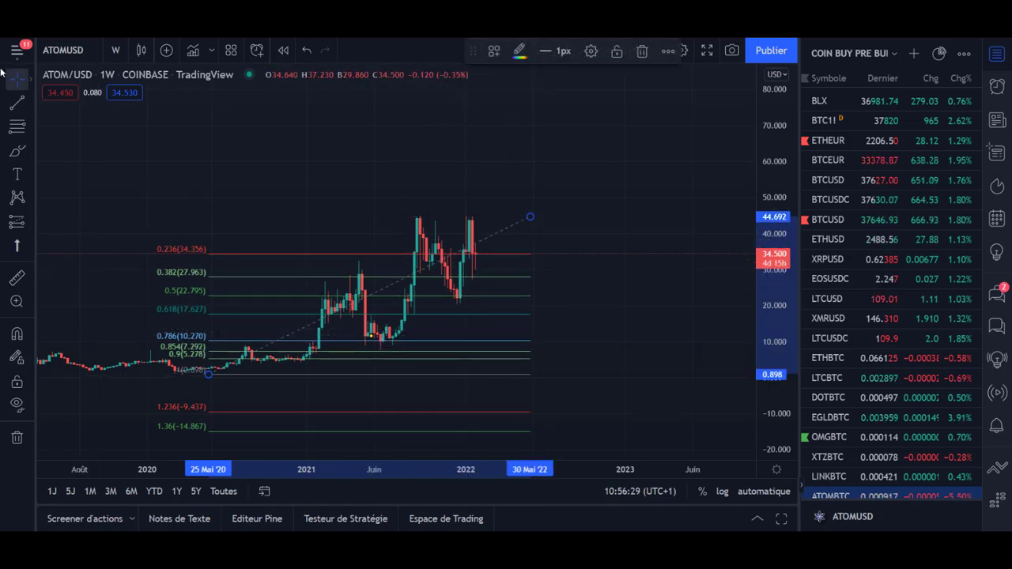
Draw a rising trend line under the ATOMUSD lows from about -2 in March 2020 to about 29 in July 2023.
left_click(17, 103)
left_click(196, 376)
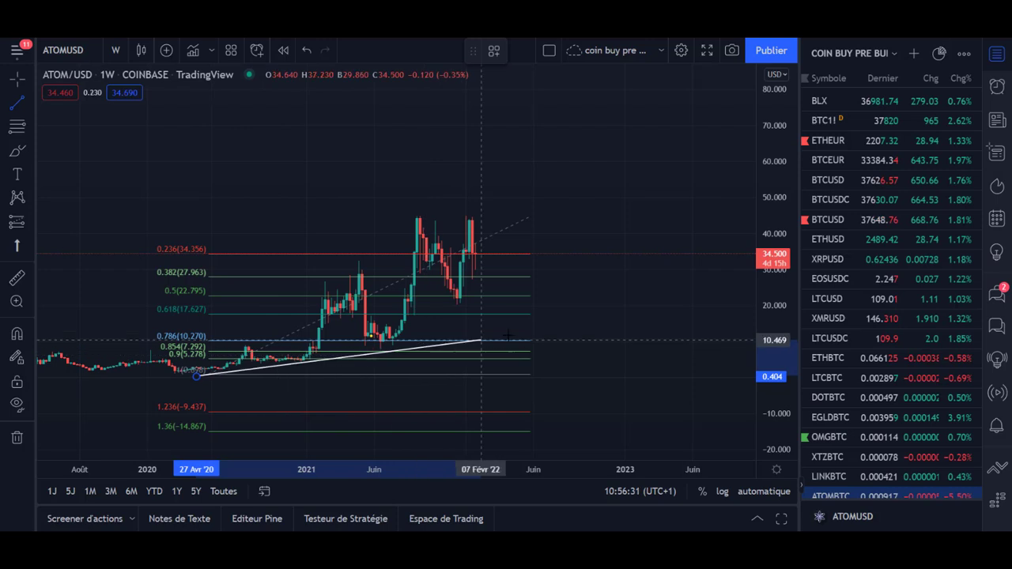
left_click(677, 289)
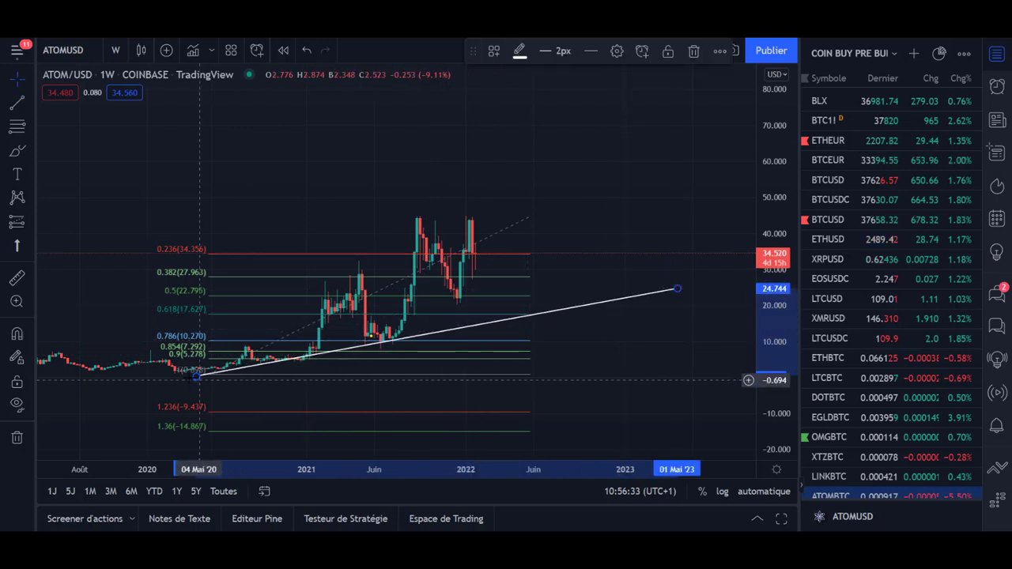
left_click_drag(196, 377, 184, 385)
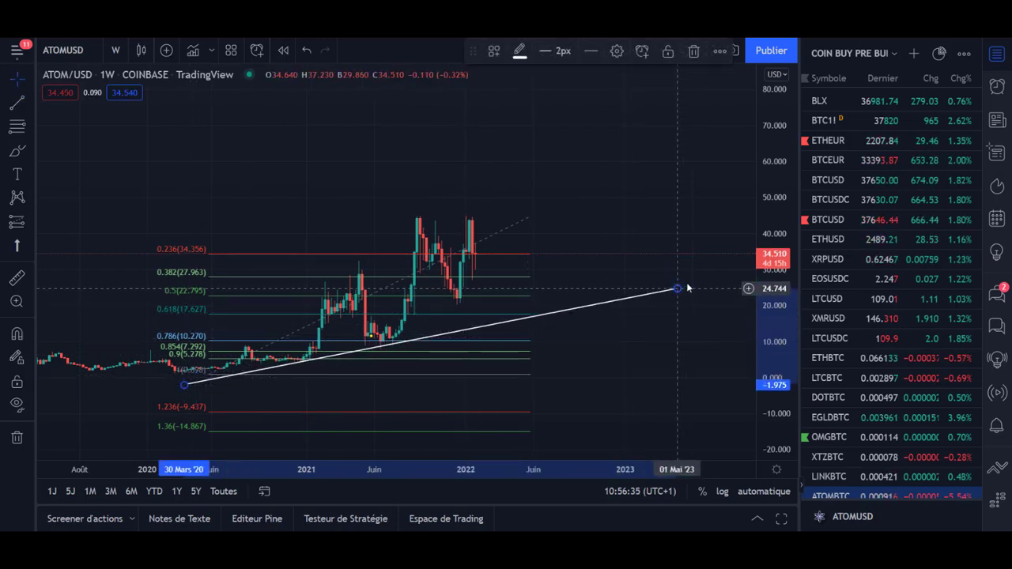
left_click_drag(679, 289, 704, 274)
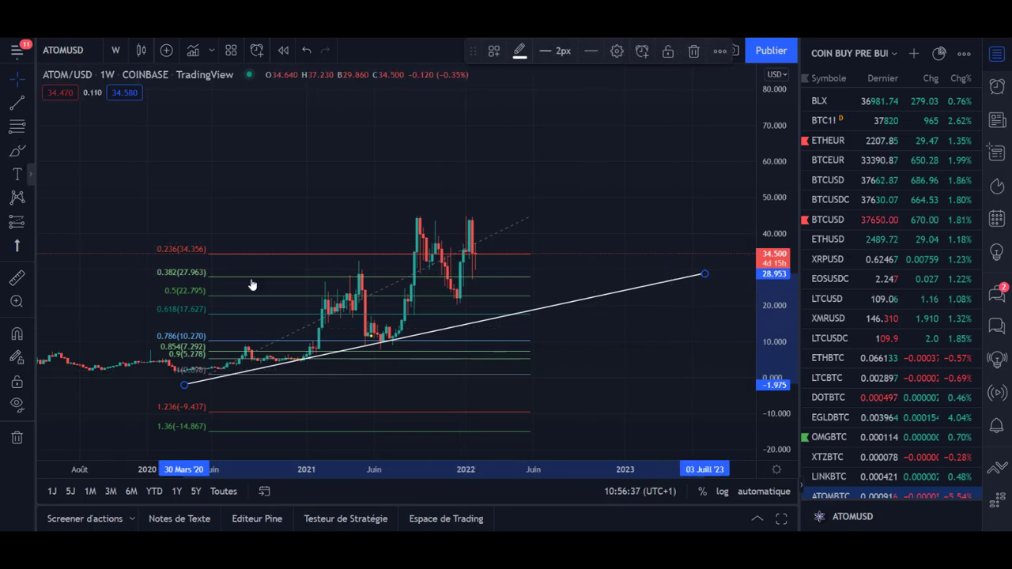
Brush a descending stroke from the latest weekly candle to the trend line and mark the 0.618 level label.
left_click(17, 151)
left_click_drag(472, 255, 507, 315)
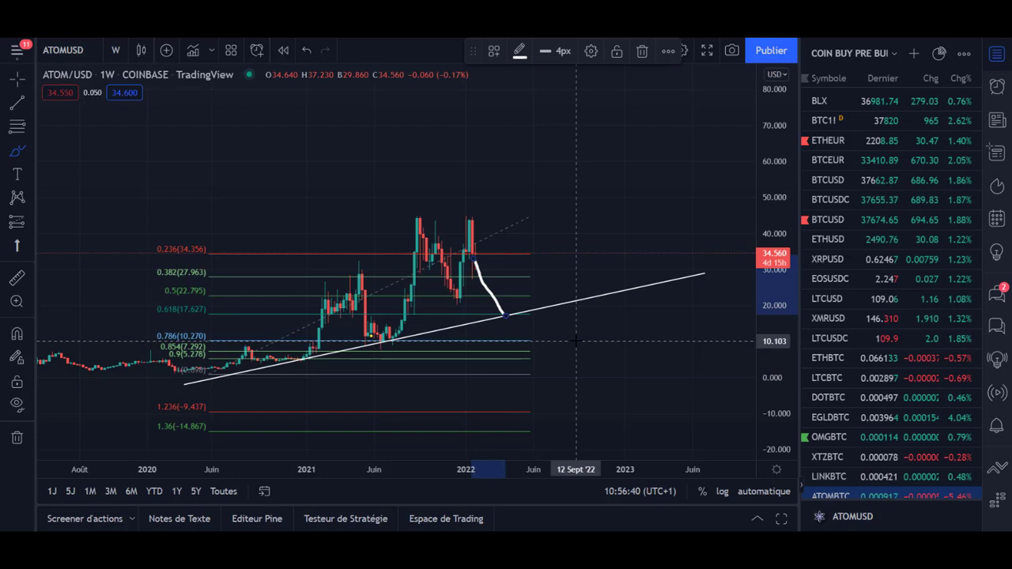
mouse_move(164, 303)
left_mouse_down()
mouse_move(138, 307)
mouse_move(161, 311)
left_mouse_up()
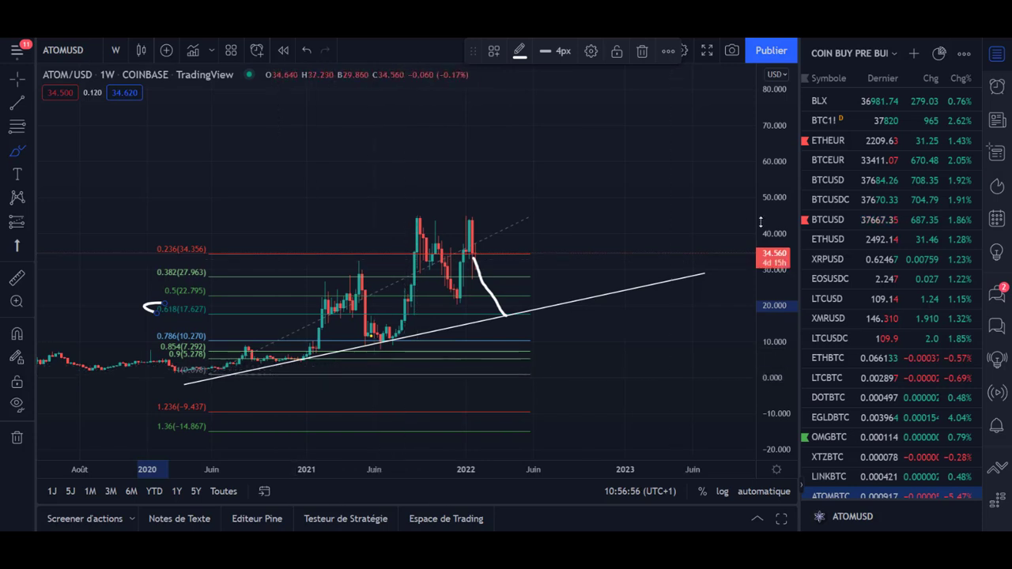
Brush curves around the two points where the price touched the rising trend line, around January and July 2021.
left_click_drag(289, 353, 309, 352)
left_click_drag(392, 335, 393, 345)
scroll(393, 345, "down", 1)
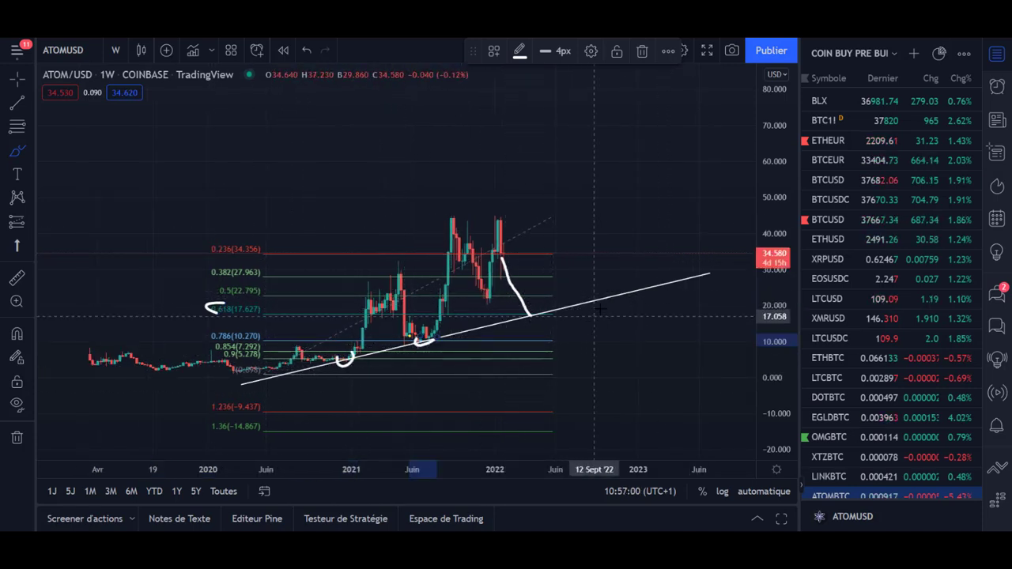
scroll(561, 294, "up", 1)
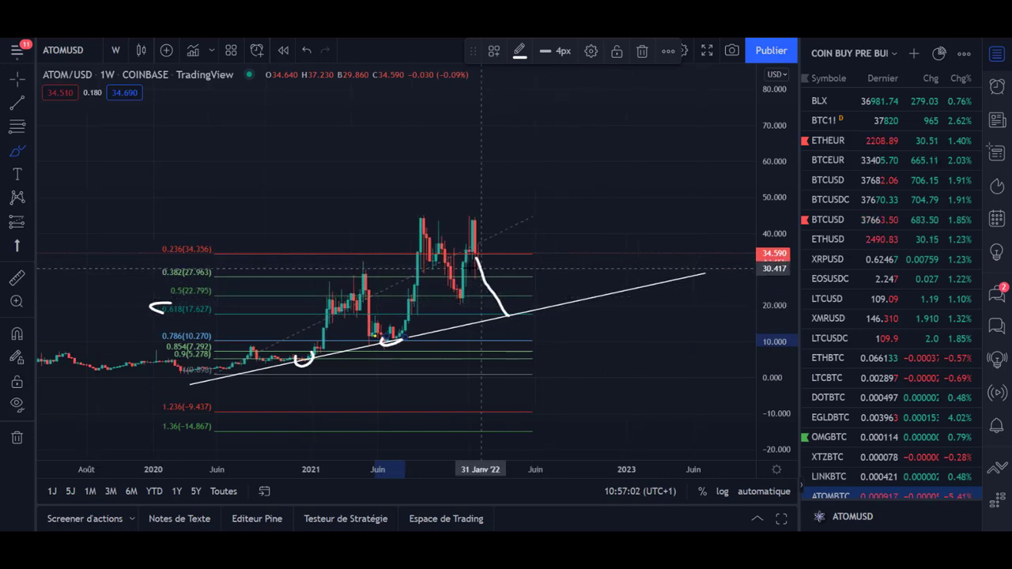
Switch ATOMUSD to the 1-day interval and draw a Fibonacci retracement from the December 2021 low at about 20.9 to about 45.1.
left_click(116, 50)
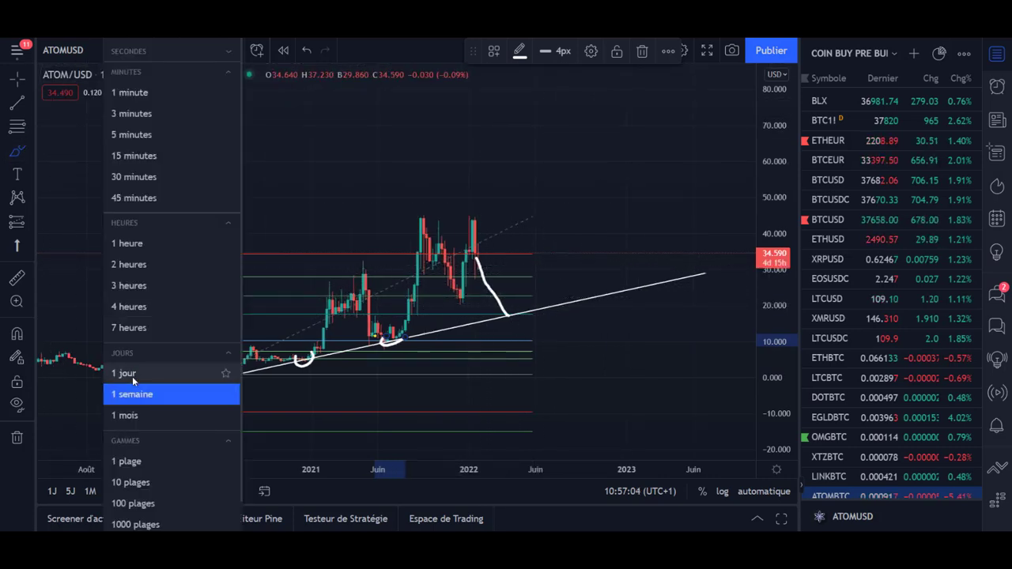
left_click(126, 374)
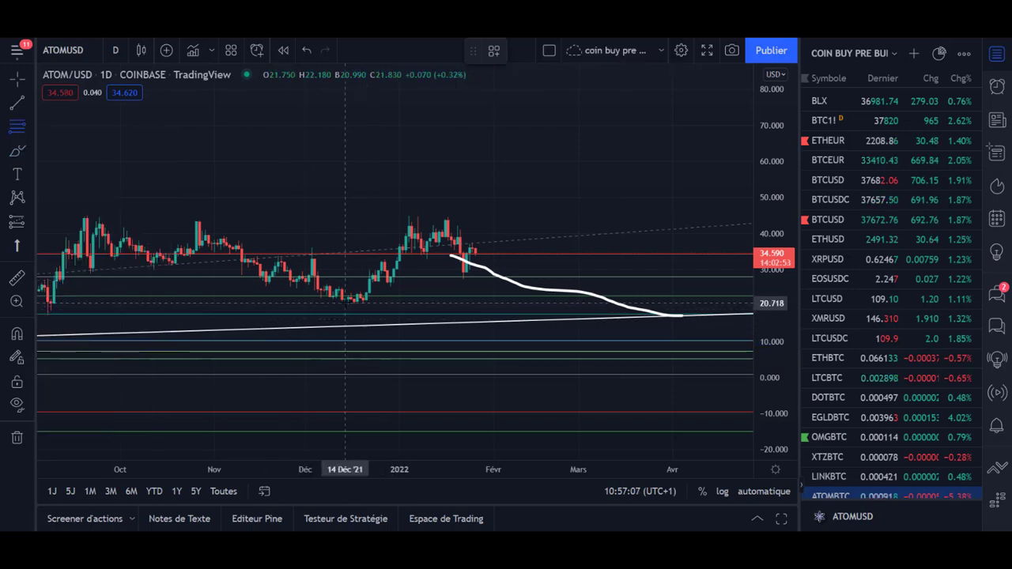
left_click(345, 303)
left_click(542, 215)
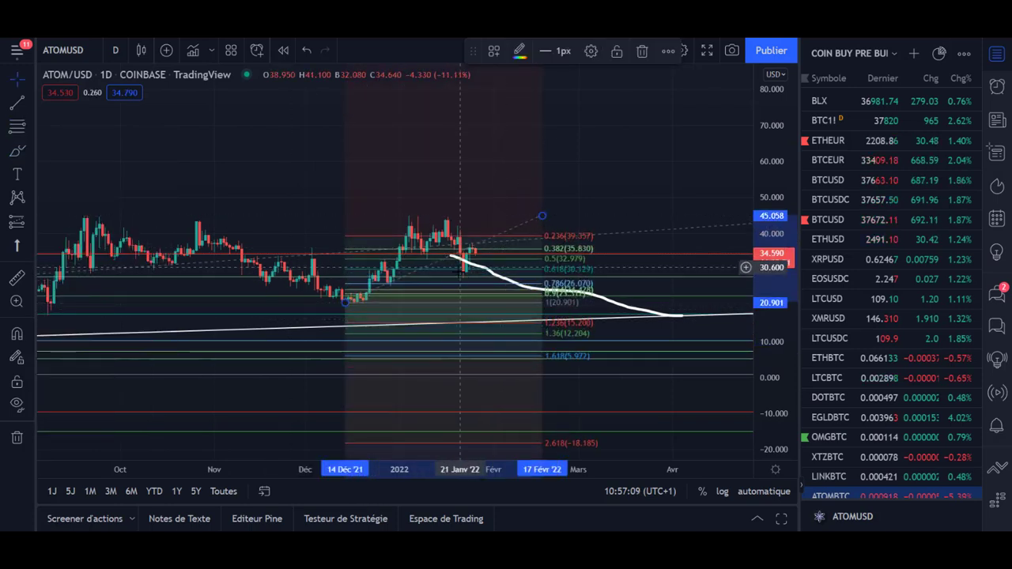
Delete the short-term Fibonacci retracement from the daily ATOMUSD chart and restore the long-term retracement.
left_click(589, 294)
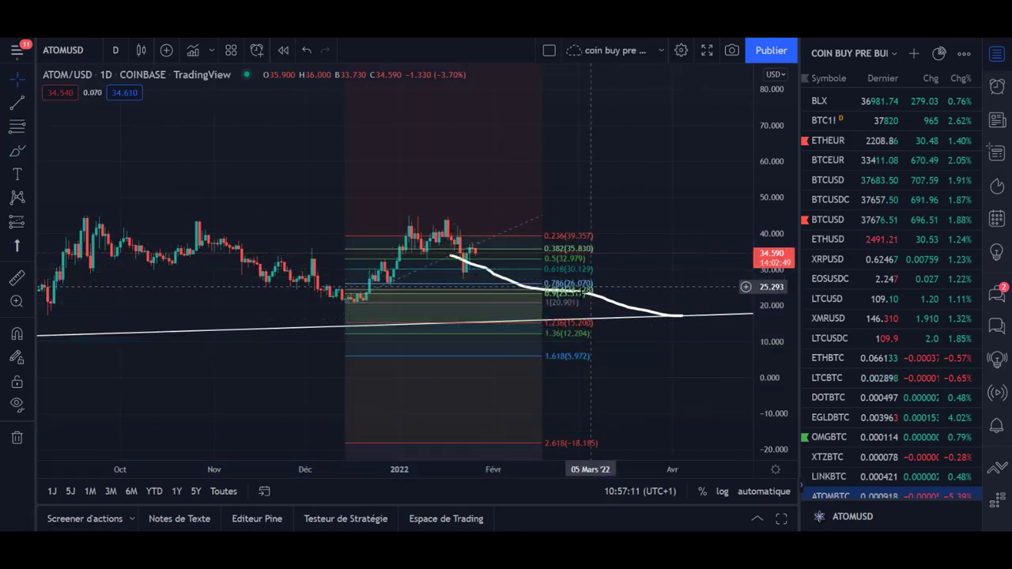
scroll(546, 293, "down", 1)
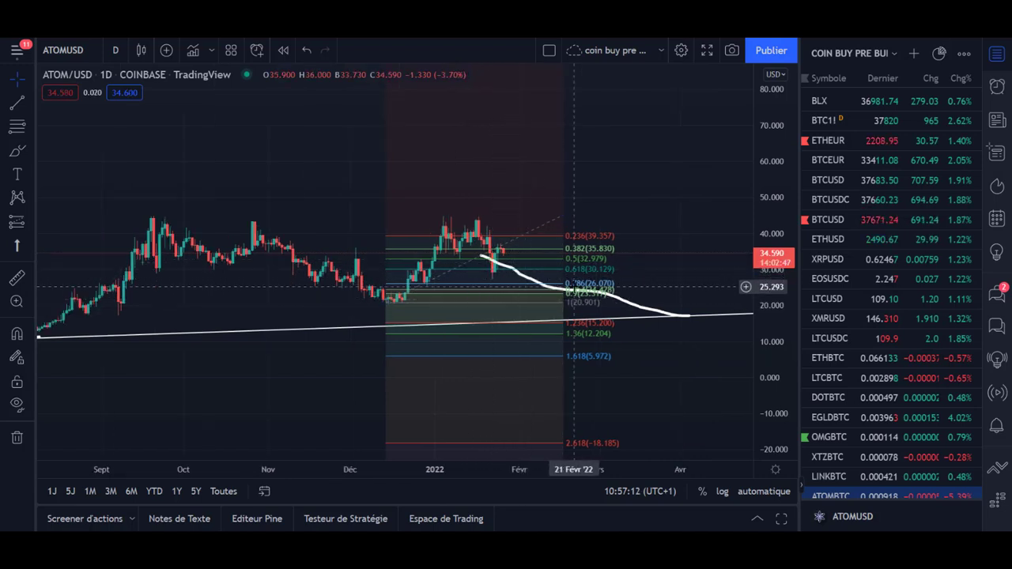
scroll(562, 284, "down", 1)
left_click(581, 296)
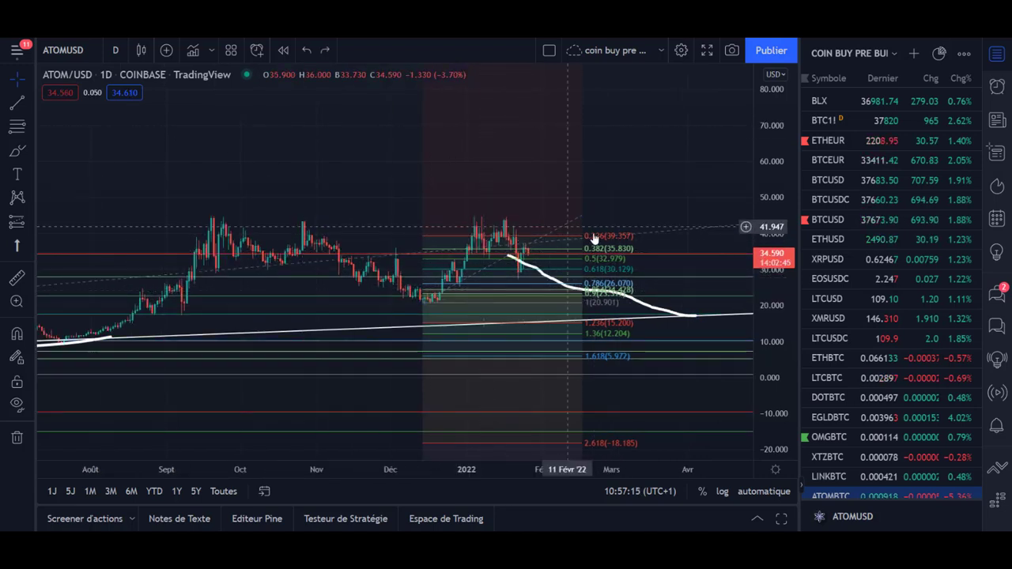
key("Delete")
key("ctrl+z")
key("Delete")
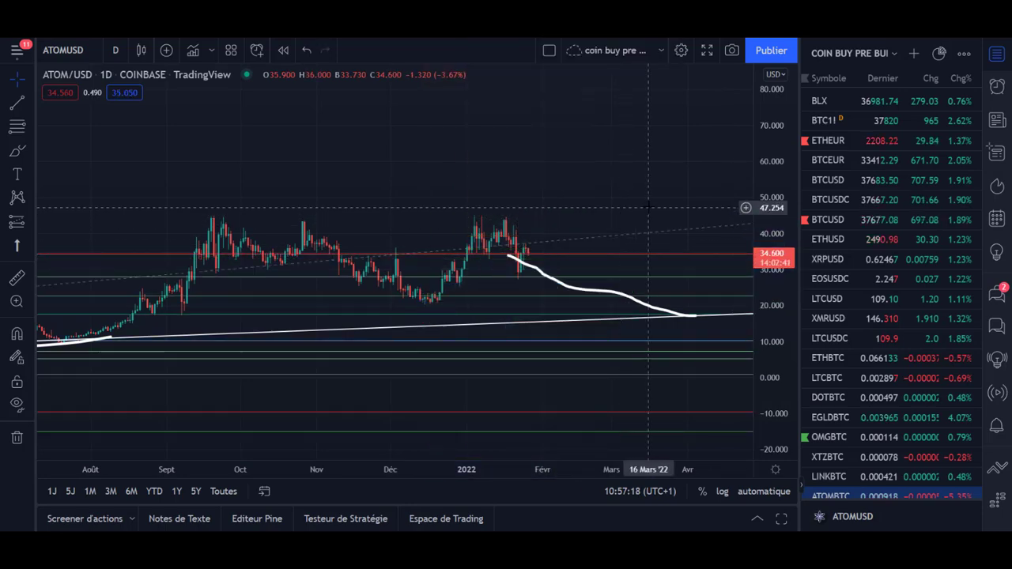
Brush a loop around the early-2021 ATOMUSD consolidation zone, between about 14 and 28 dollars.
scroll(649, 206, "down", 6)
left_click_drag(547, 197, 429, 203)
left_click_drag(541, 147, 503, 162)
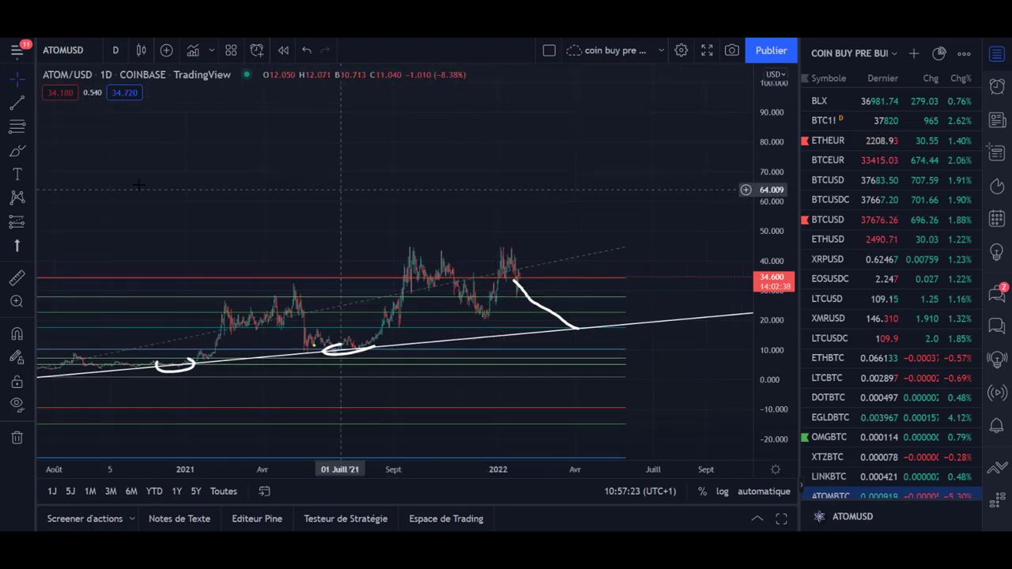
left_click(17, 151)
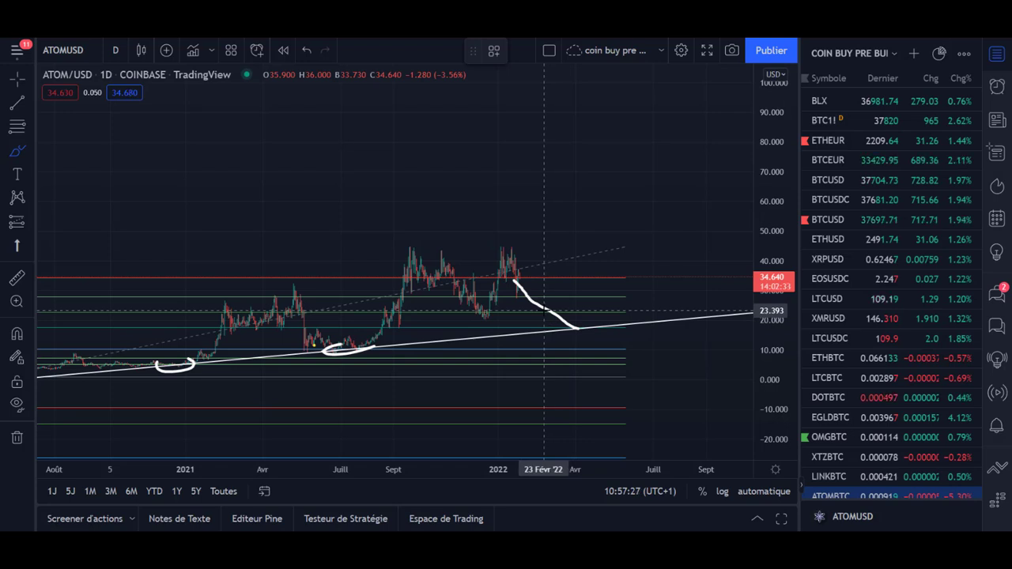
mouse_move(249, 295)
left_mouse_down()
mouse_move(187, 305)
mouse_move(361, 336)
mouse_move(321, 297)
mouse_move(245, 297)
left_mouse_up()
Place a horizontal line at about 23.39 on the ATOMUSD chart, through the encircled 2021 consolidation zone.
left_click(32, 101)
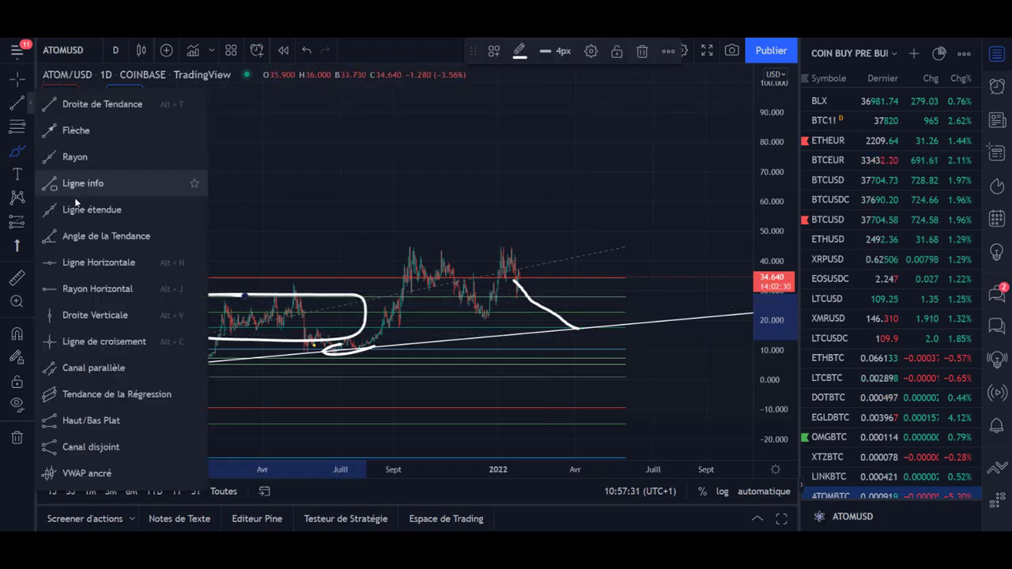
left_click(87, 263)
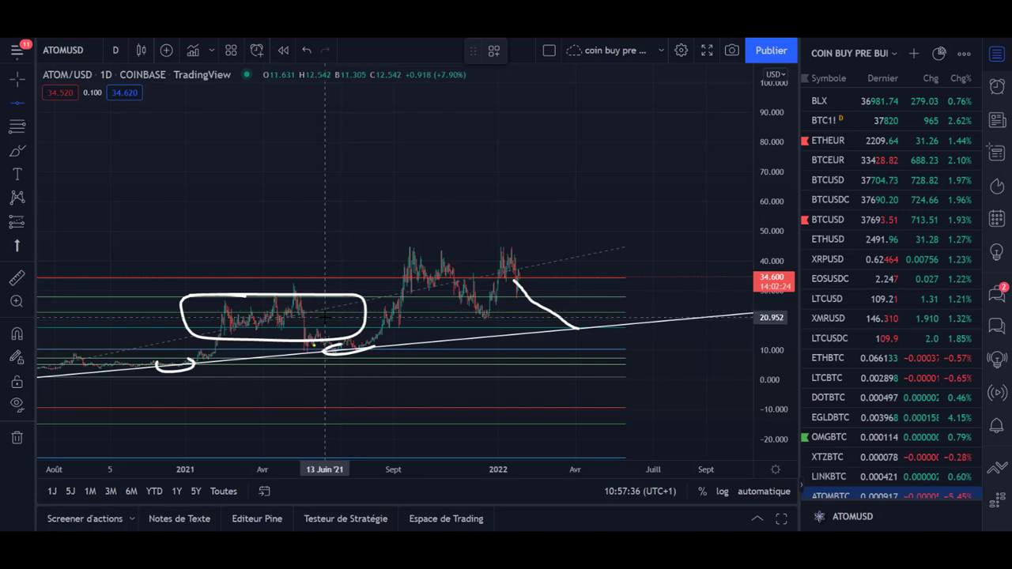
left_click(326, 311)
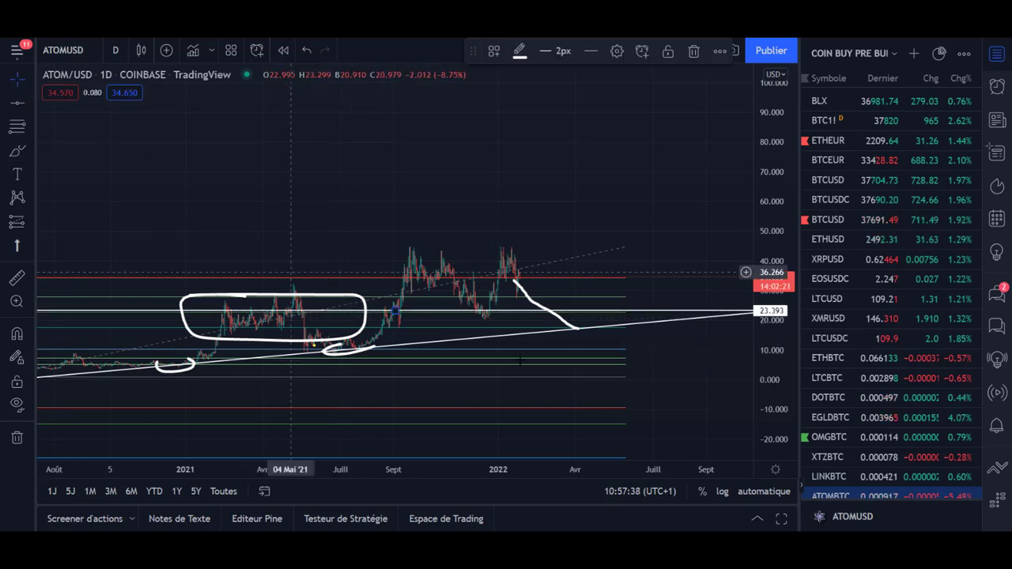
Circle the December 2021 low and brush the projected drop from the current price to the trend line, circling its contact point.
left_click_drag(473, 312, 490, 319)
mouse_move(520, 278)
left_mouse_down()
mouse_move(541, 314)
mouse_move(563, 330)
mouse_move(569, 323)
left_mouse_up()
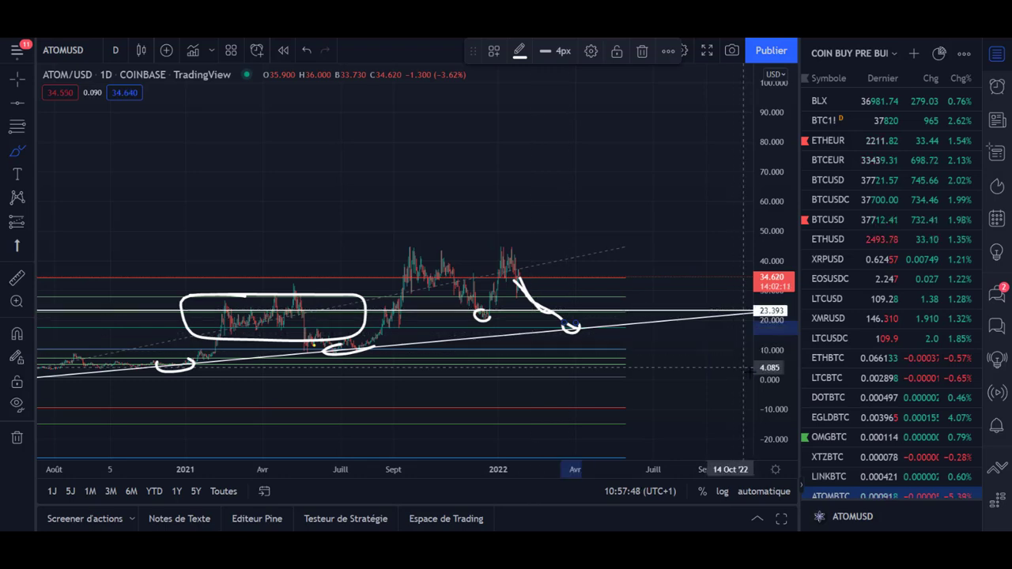
Create a one-time ATOMUSD alert at 23.050 with e-mail notification and the message "CO ATOMUSD Croisement achat 500$".
scroll(716, 352, "up", 3)
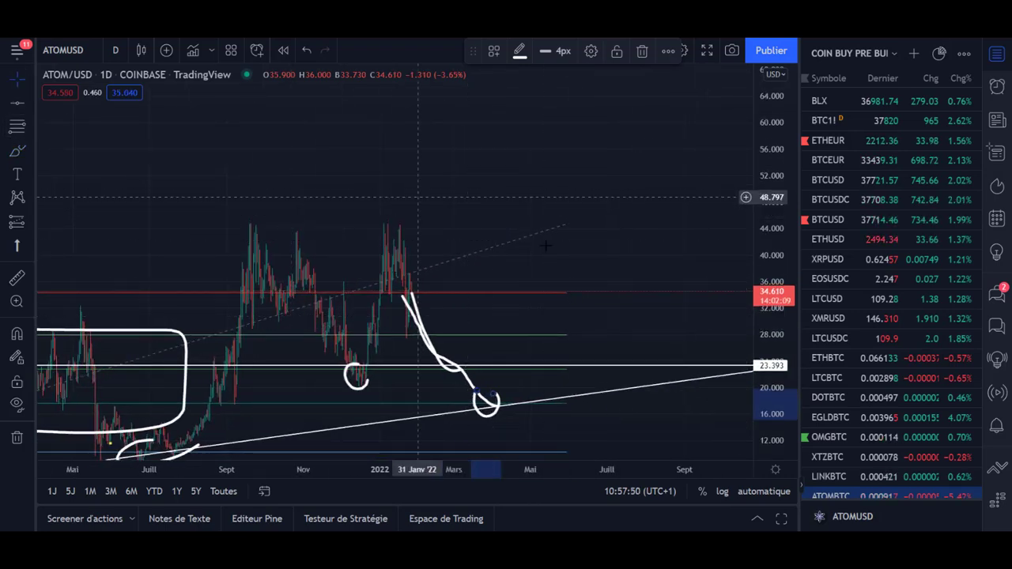
left_click_drag(655, 254, 667, 155)
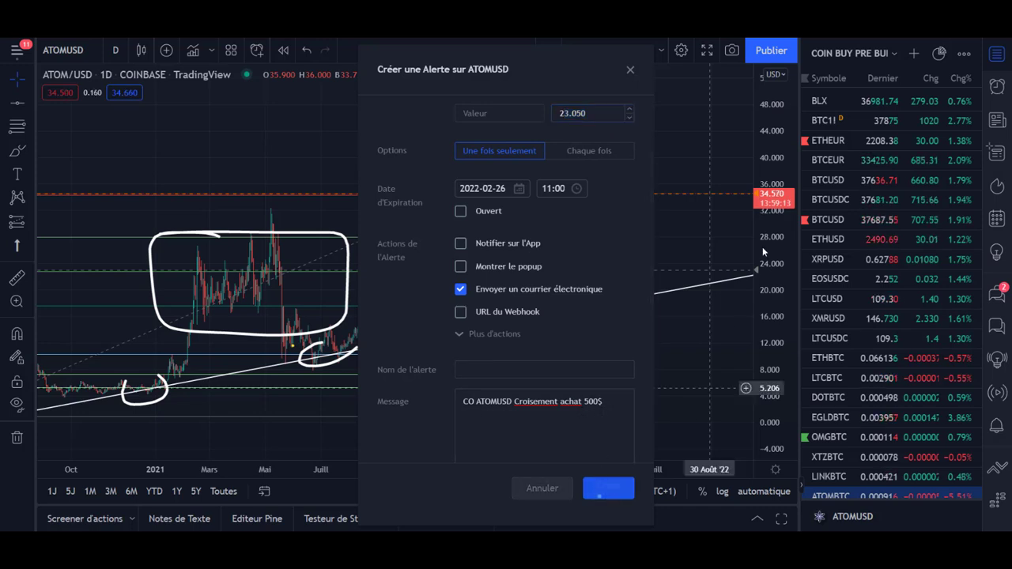
left_click(606, 487)
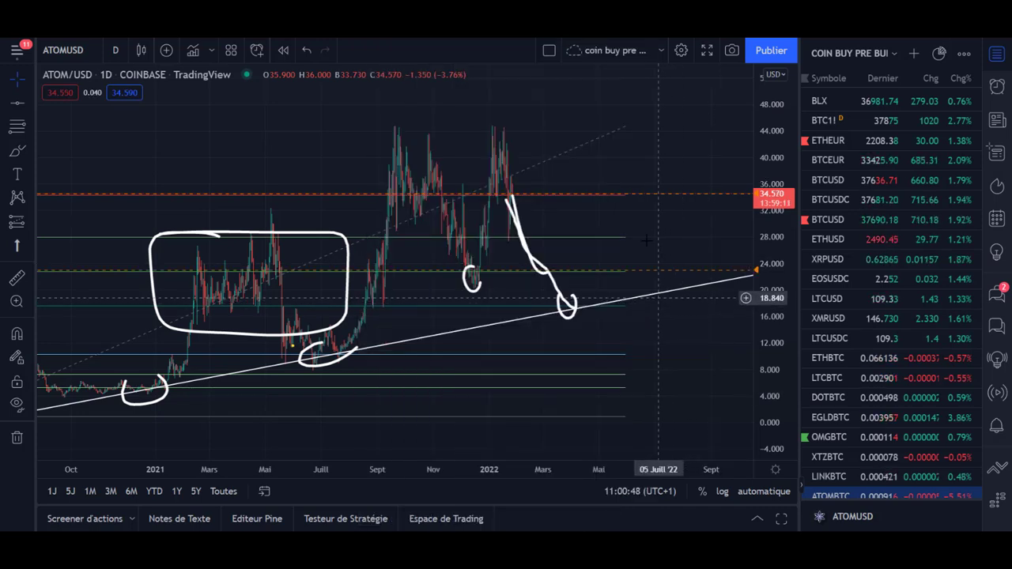
Delete the ATOMUSD crossing alert set near the current price and confirm its removal.
double_click(654, 200)
left_click(395, 488)
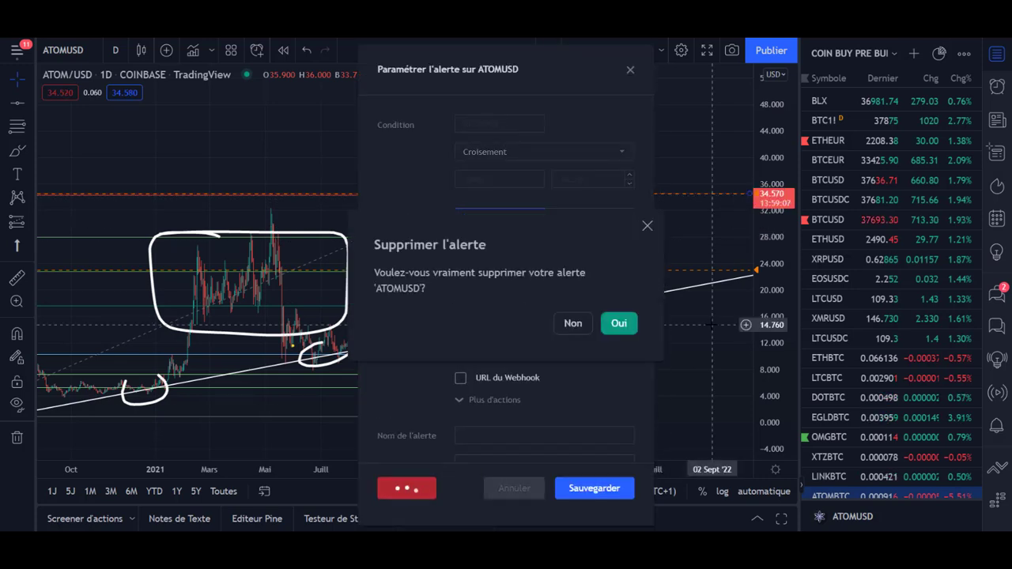
left_click(621, 324)
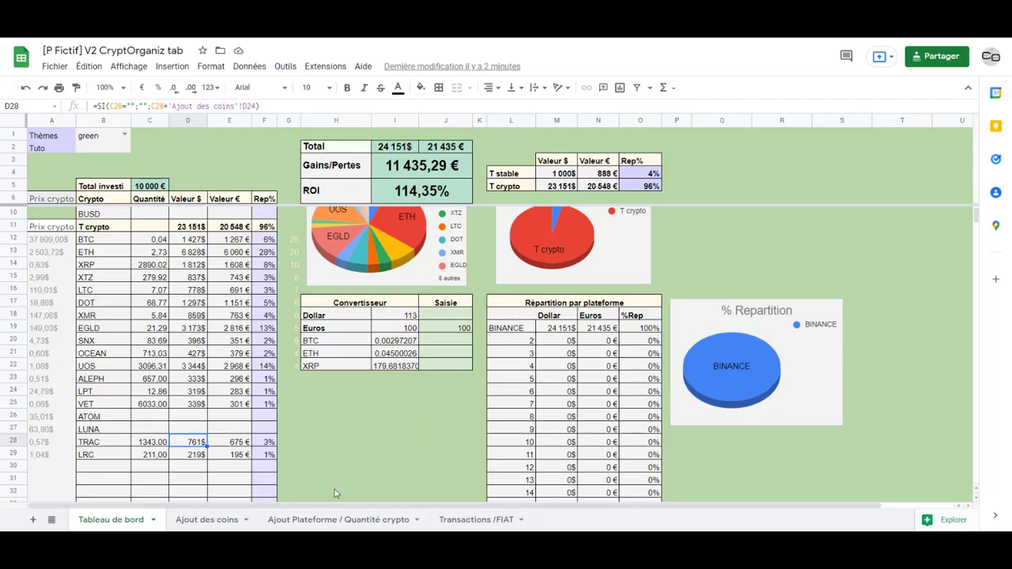
In the Ajout Plateforme / Quantité crypto sheet, enter the ATOM quantity 6,9346 under BINANCE and set the USDT quantity to 750.
left_click(344, 521)
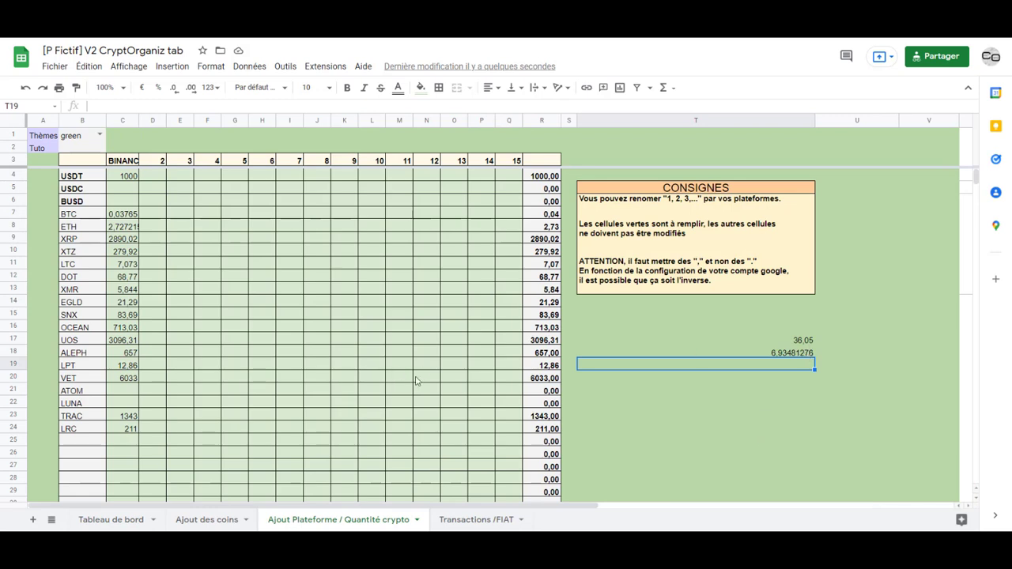
left_click(116, 392)
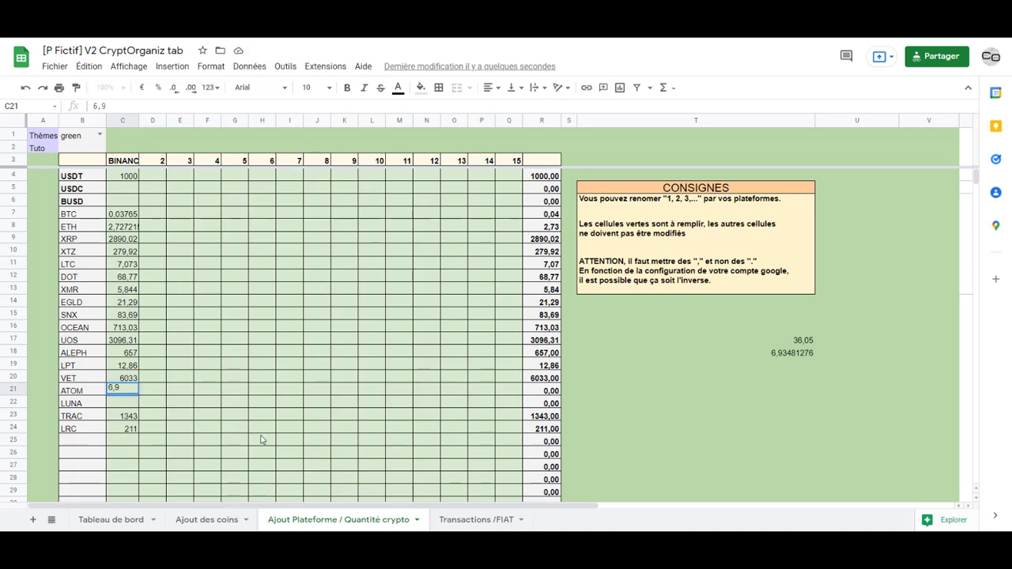
key("Return")
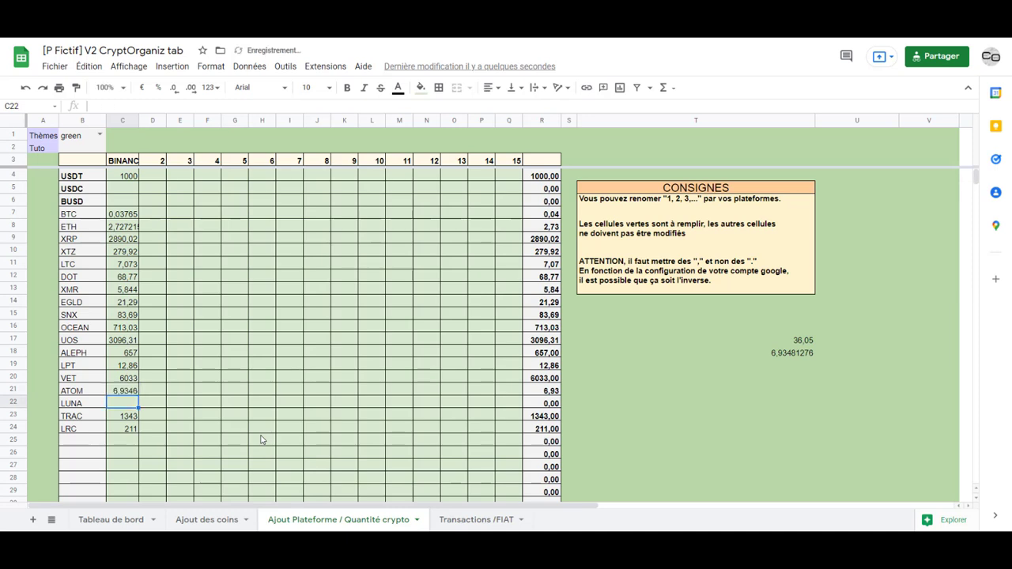
left_click(113, 179)
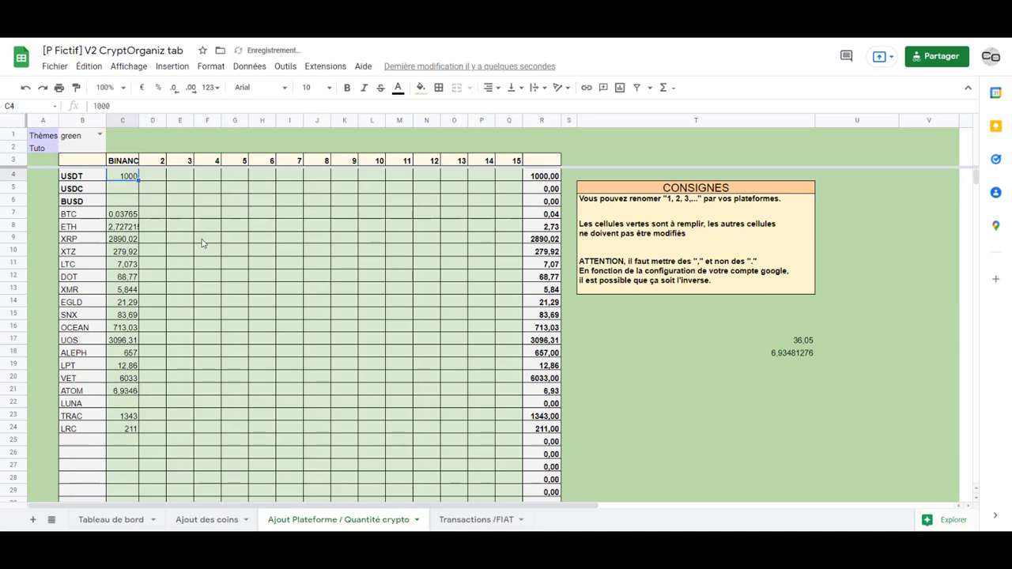
key("Return")
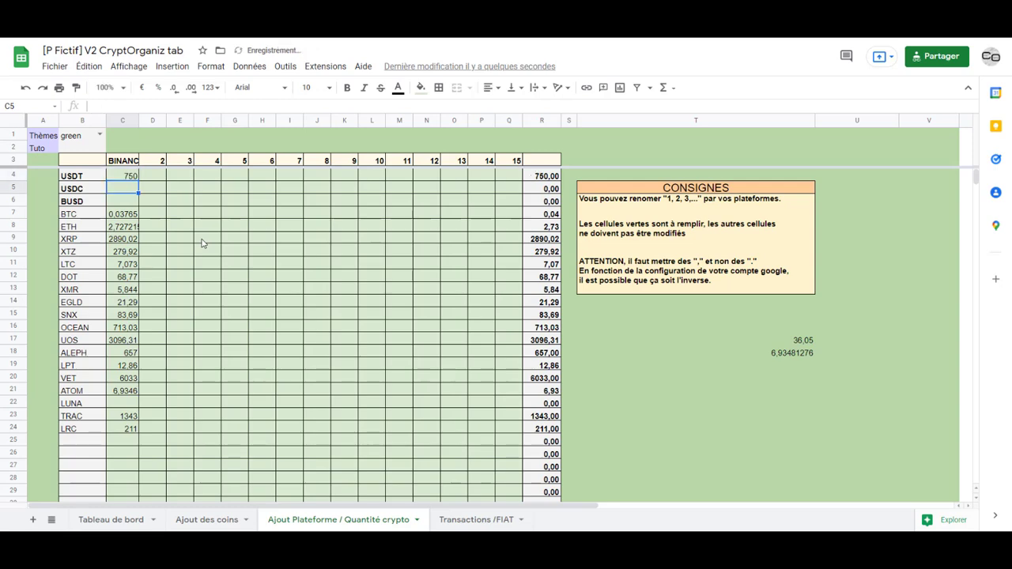
Check the updated Tableau de bord, select LUNA in the crypto list, and view the weekly LUNAUSD chart in TradingView.
left_click(112, 521)
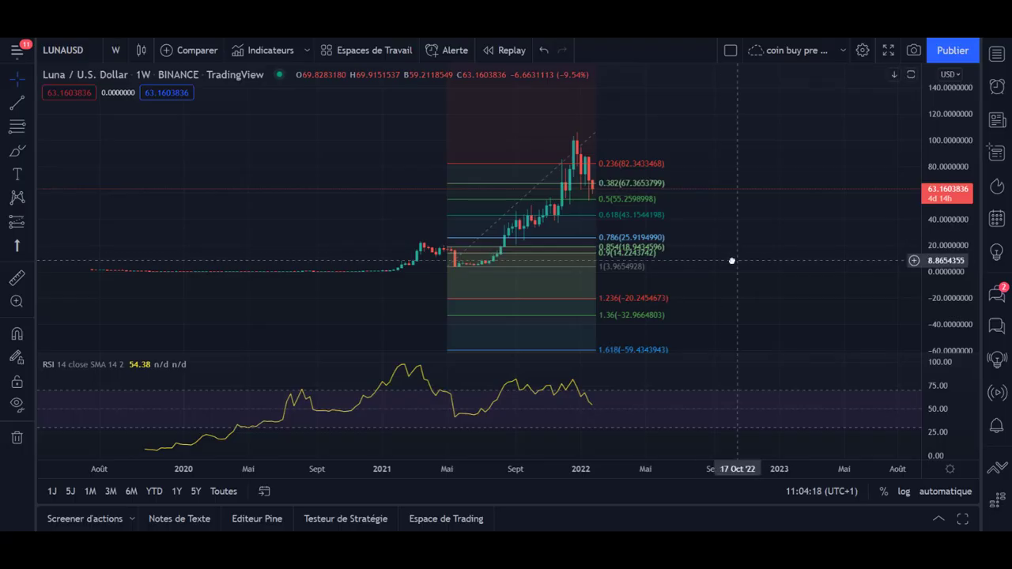
scroll(541, 273, "up", 3)
scroll(640, 266, "left", 3)
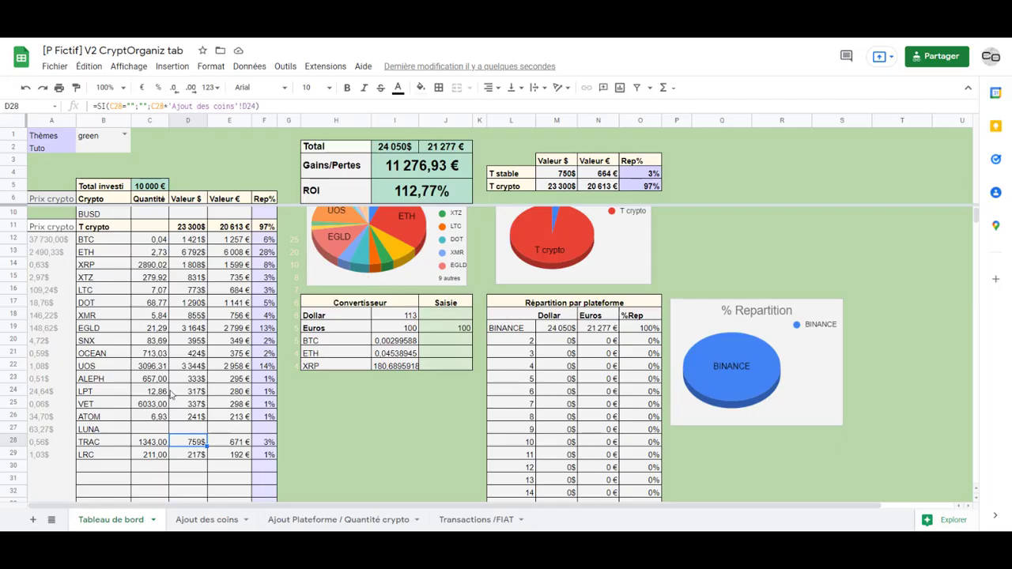
left_click(94, 430)
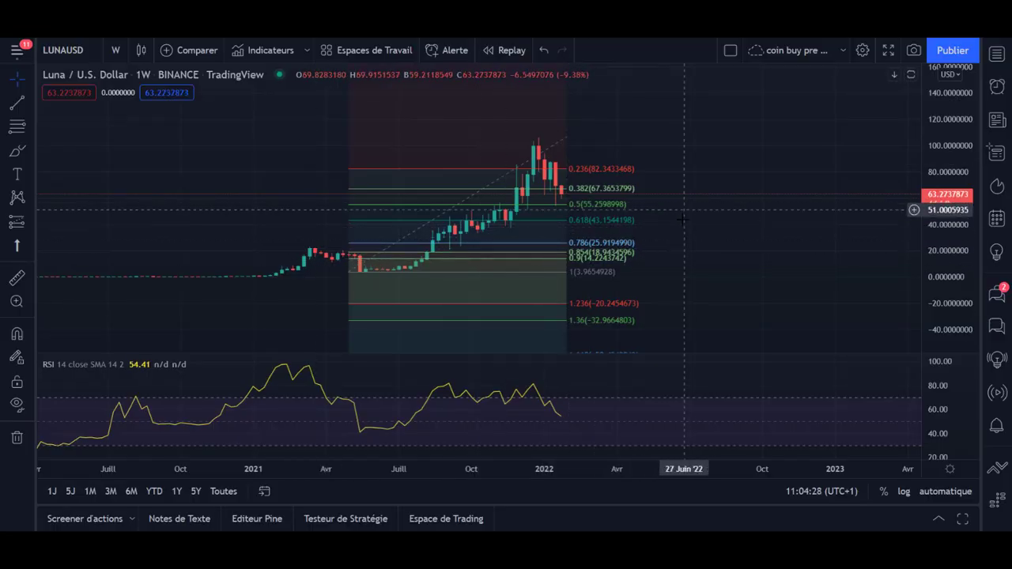
scroll(687, 249, "up", 2)
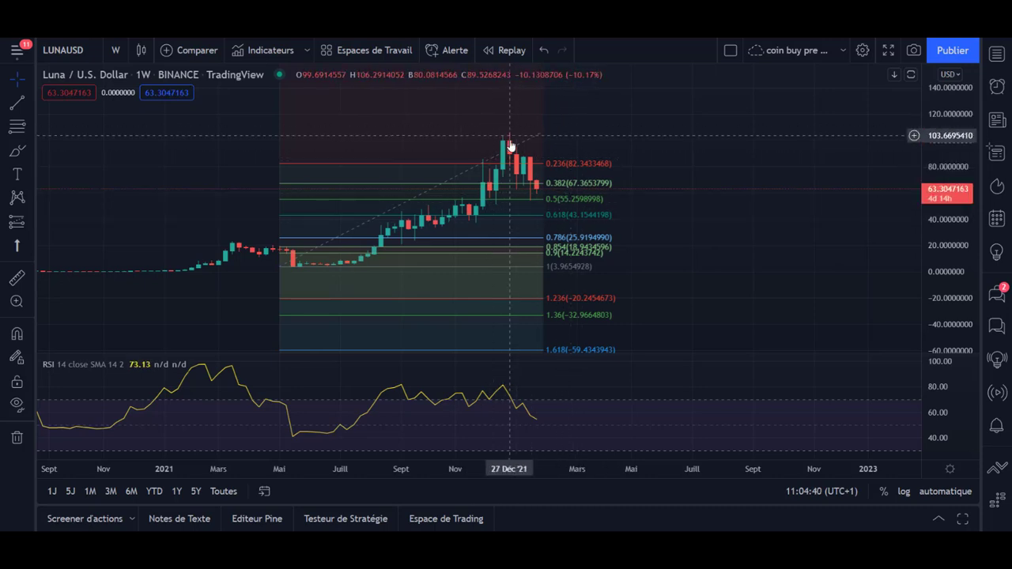
Circle the January 2022 candles near the 0.236 Fibonacci level with the brush, and delete that circle.
left_click(17, 150)
mouse_move(517, 187)
left_mouse_down()
mouse_move(539, 173)
mouse_move(534, 164)
left_mouse_up()
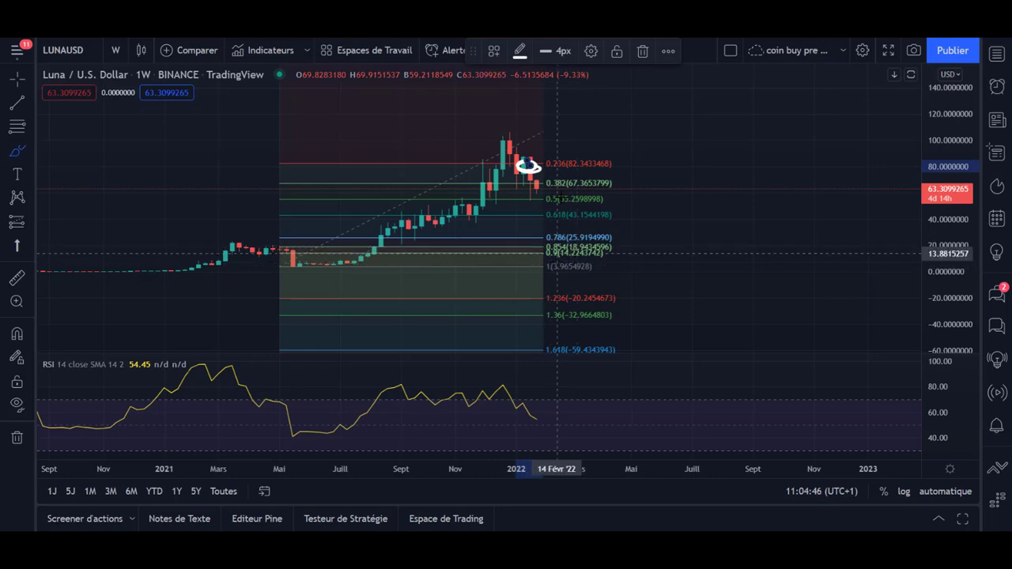
left_click(17, 79)
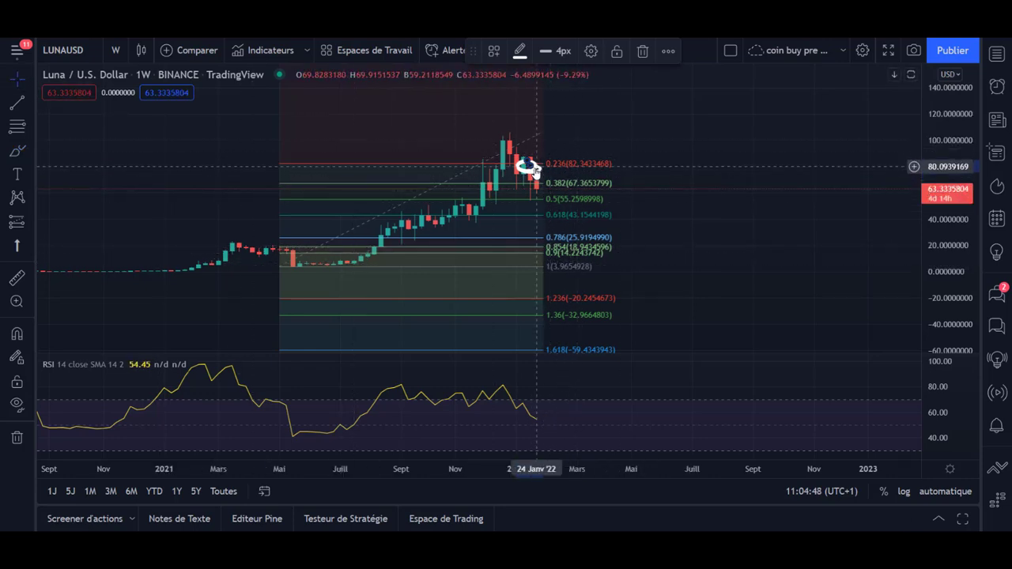
key("Delete")
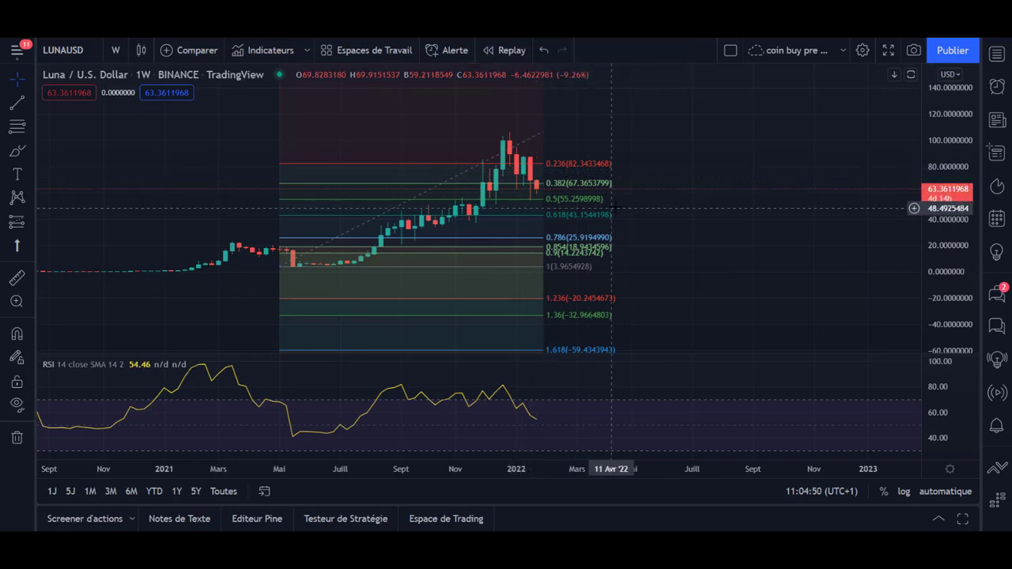
Brush the LUNA rise from the May 2021 low to the December 2021 peak, and undo the stroke.
left_click_drag(680, 257, 666, 274)
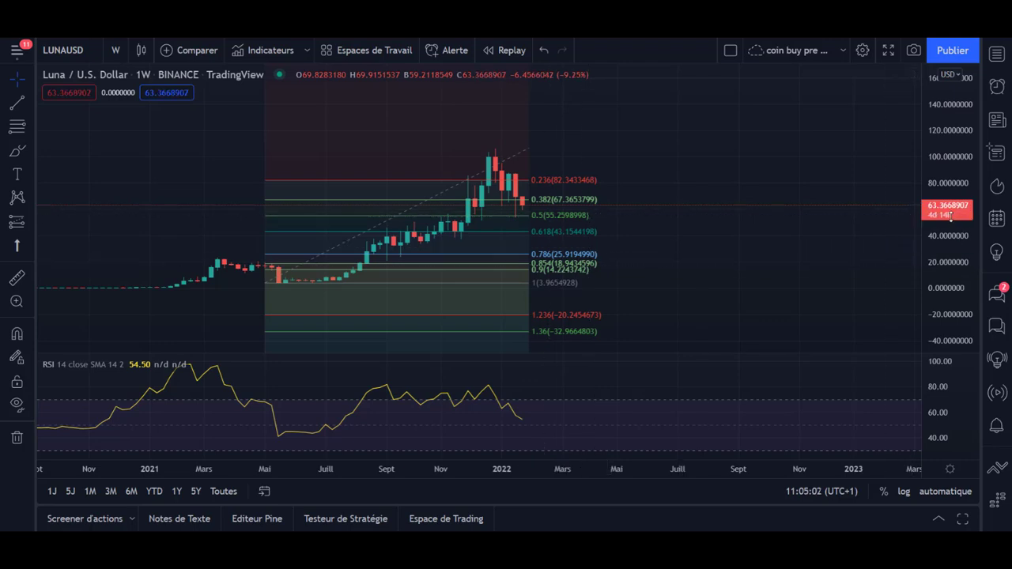
left_click_drag(943, 251, 943, 220)
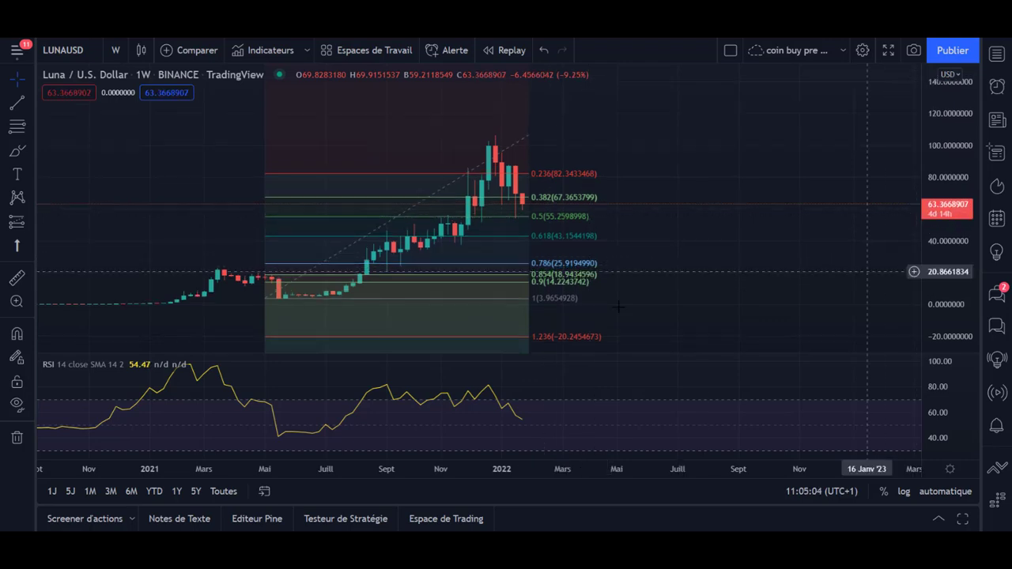
left_click(18, 150)
mouse_move(279, 298)
left_mouse_down()
mouse_move(308, 293)
mouse_move(498, 139)
left_mouse_up()
key("ctrl+z")
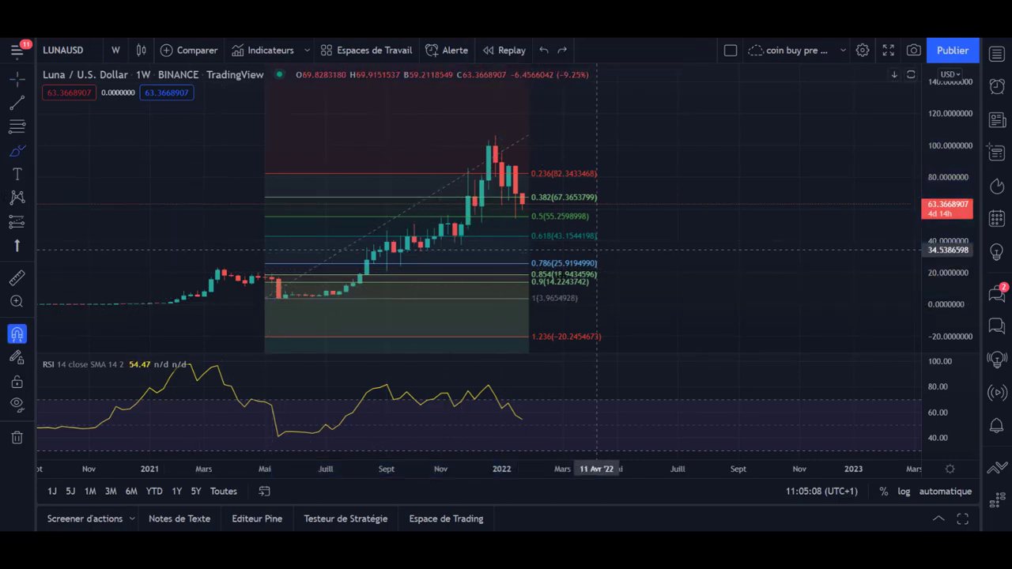
Brush short horizontal marks beside the 0.382 and 0.5 Fibonacci levels on the weekly LUNAUSD chart.
left_click_drag(612, 196, 661, 196)
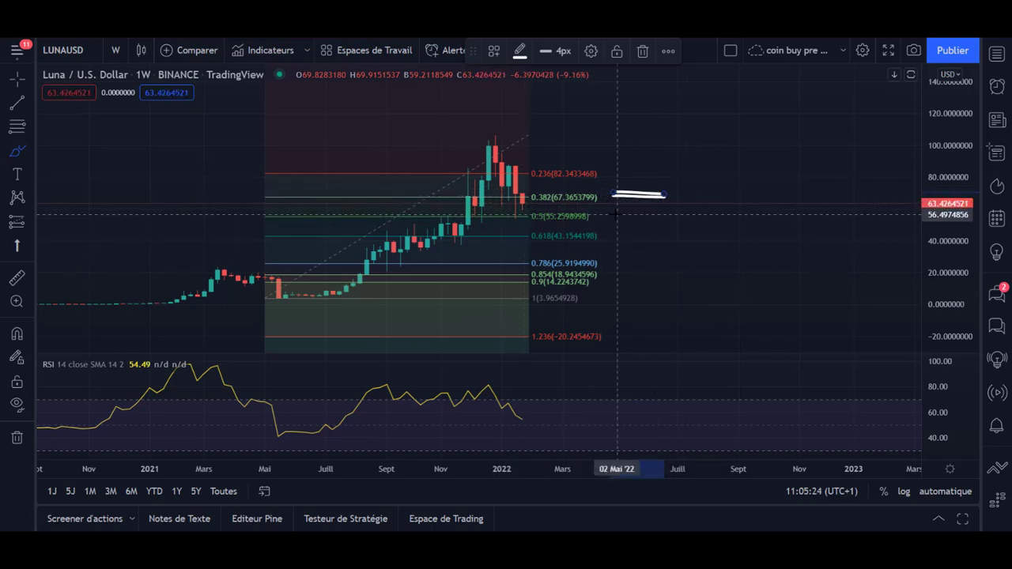
left_click_drag(622, 214, 652, 212)
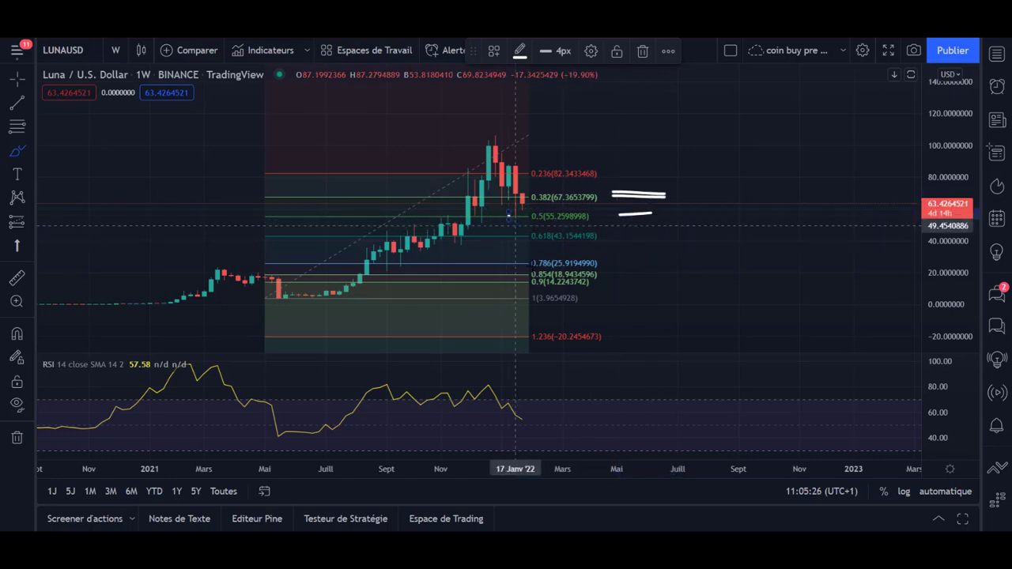
Brush brackets around the 0.618 and 0.786 to 0.854 levels and outline the zone between them, and delete these strokes.
mouse_move(538, 235)
left_mouse_down()
mouse_move(581, 235)
mouse_move(569, 242)
mouse_move(606, 275)
mouse_move(558, 277)
left_mouse_up()
mouse_move(506, 237)
left_mouse_down()
mouse_move(506, 268)
mouse_move(549, 235)
mouse_move(443, 237)
left_mouse_up()
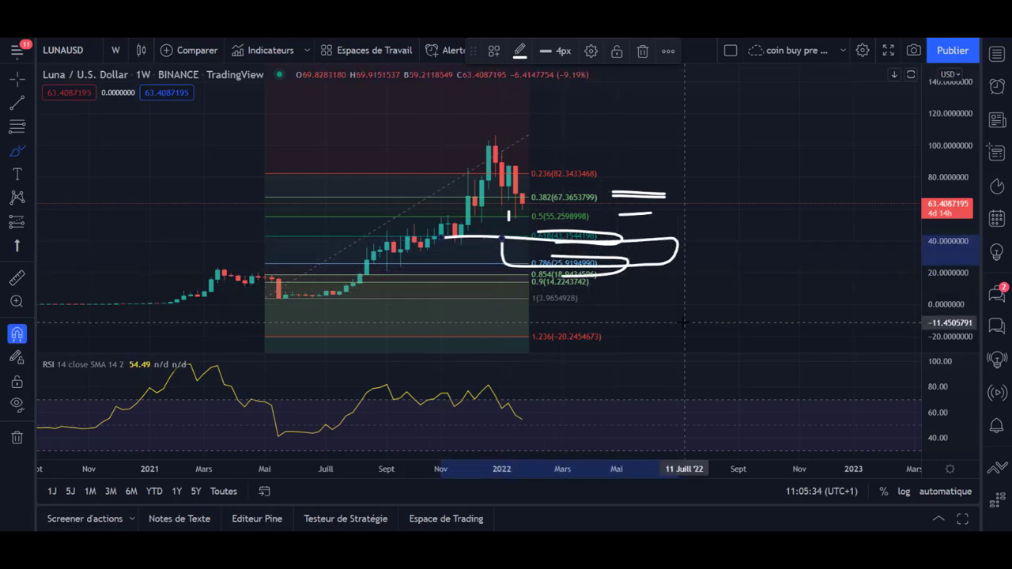
key("Delete")
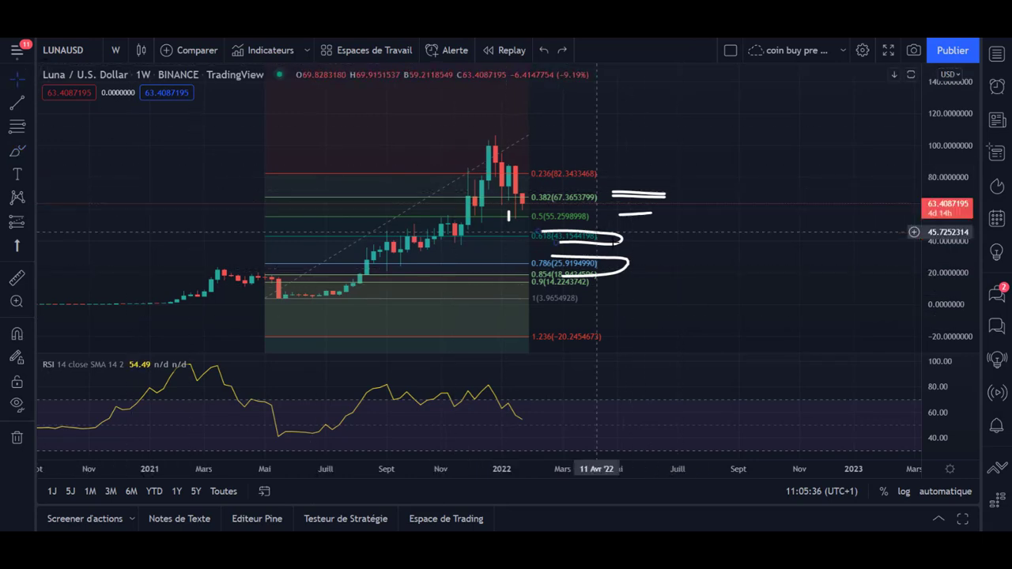
left_click(607, 241)
key("Delete")
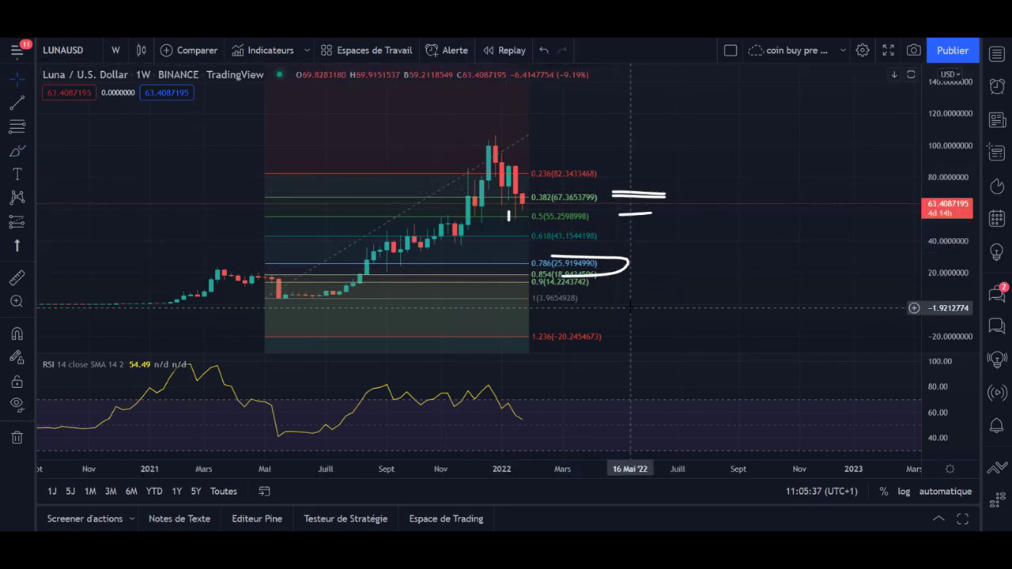
left_click(612, 263)
key("Delete")
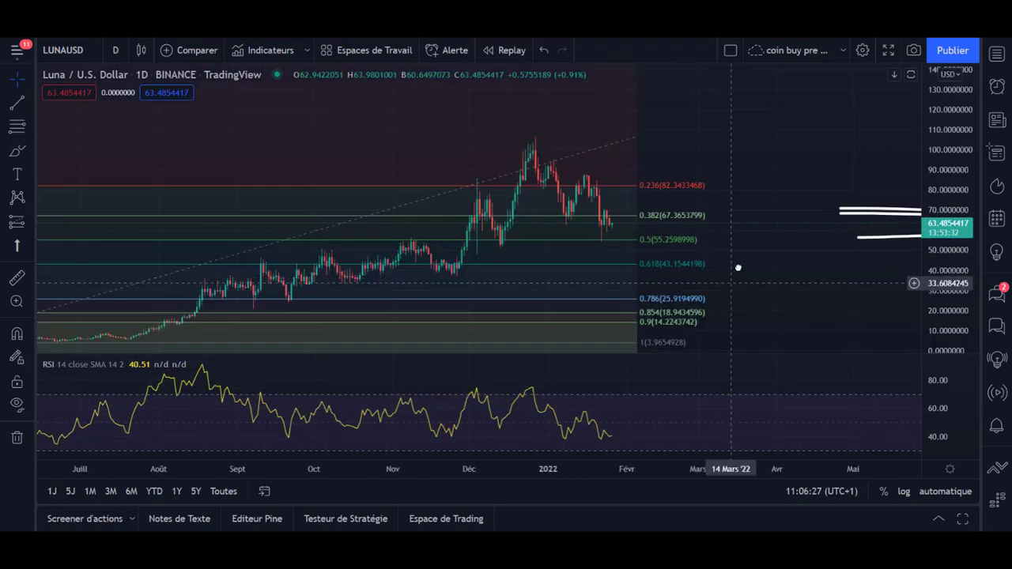
On the daily LUNAUSD chart, circle the September 2021 lows near the 0.786 level, trace the price swings, and undo the strokes.
left_click_drag(735, 277, 744, 252)
left_click_drag(929, 271, 929, 236)
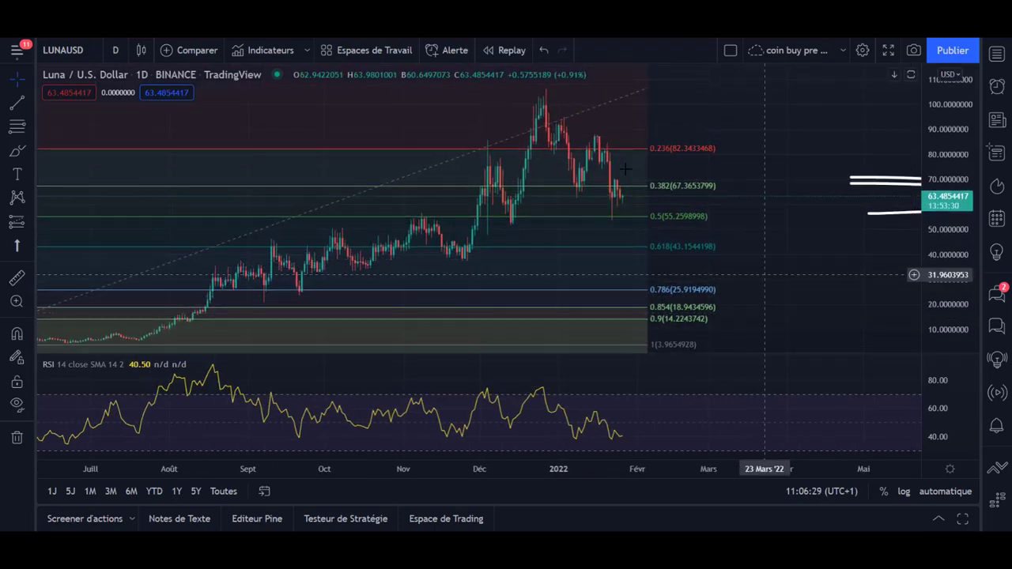
left_click_drag(763, 272, 720, 269)
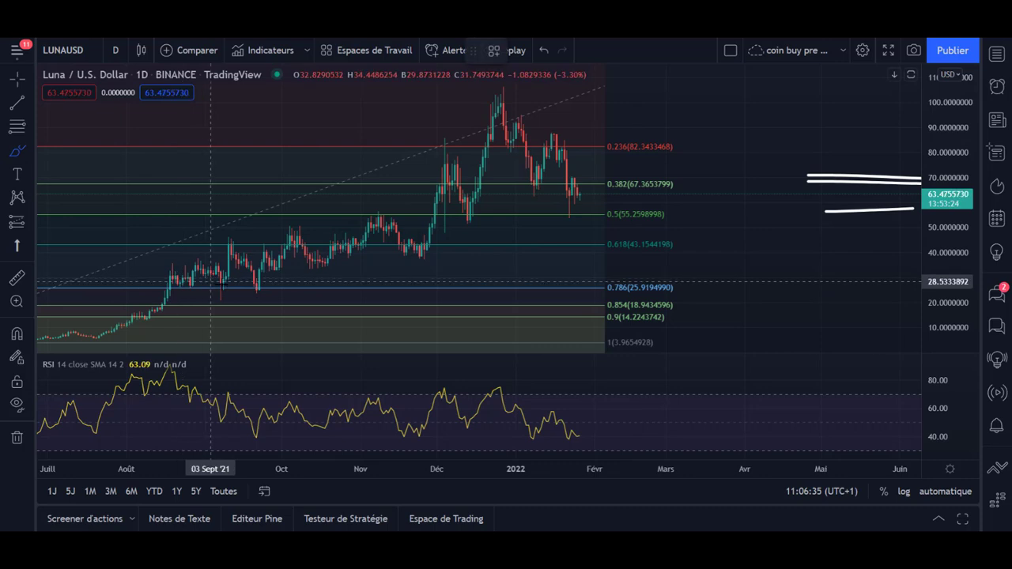
left_click(218, 290)
left_click_drag(219, 286, 254, 283)
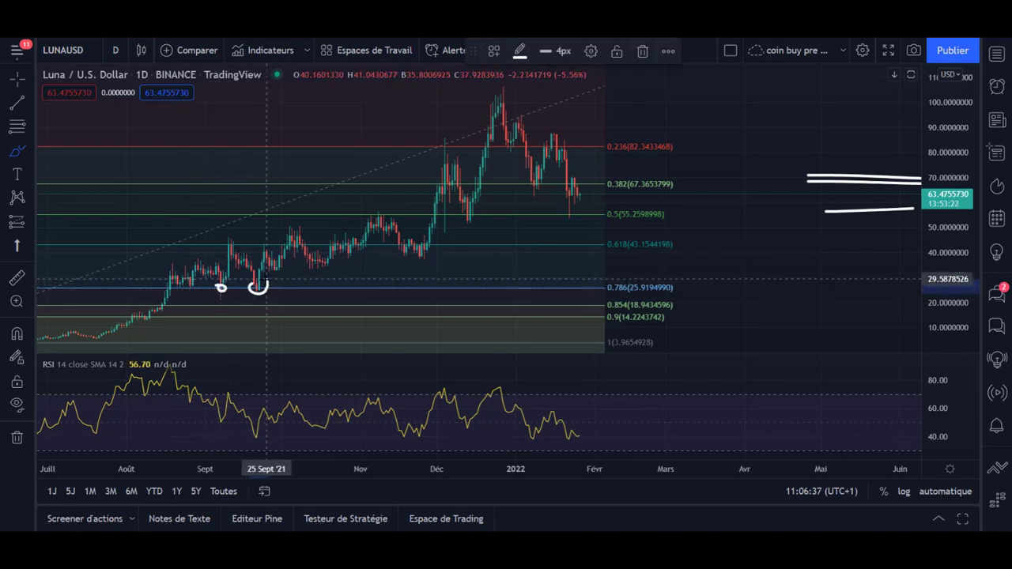
left_click_drag(224, 249, 228, 251)
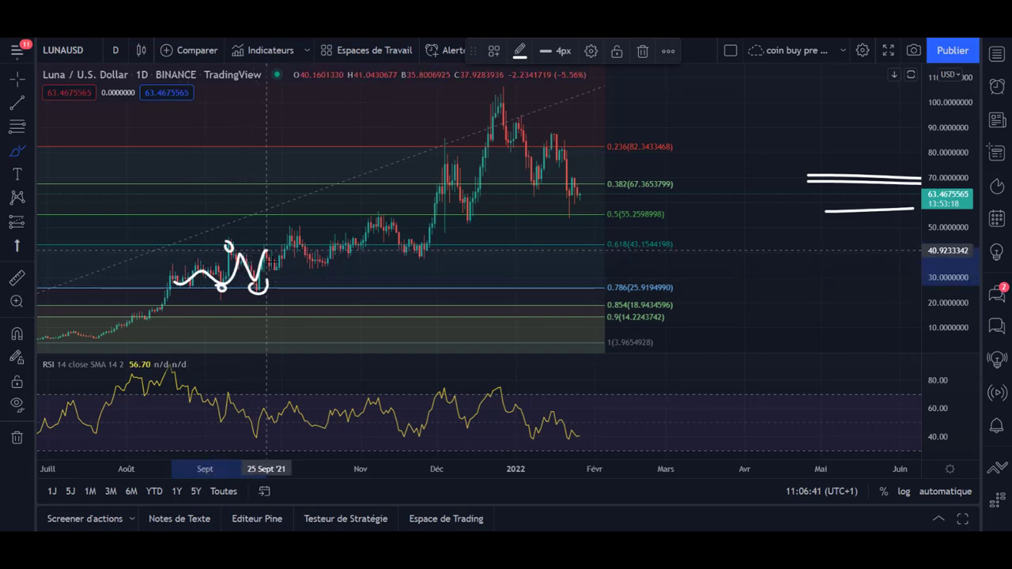
mouse_move(293, 230)
left_mouse_down()
mouse_move(332, 255)
mouse_move(362, 236)
mouse_move(432, 250)
left_mouse_up()
key("ctrl+z")
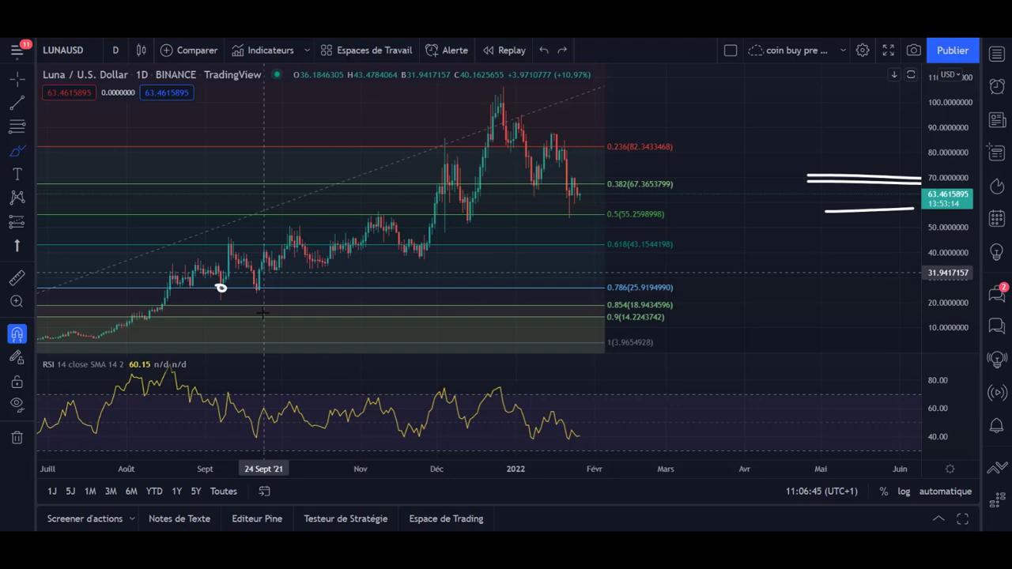
Circle the three August and September 2021 lows along the 0.786 Fibonacci level with the brush.
left_click(20, 155)
left_click_drag(219, 284, 262, 285)
left_click_drag(175, 280, 188, 289)
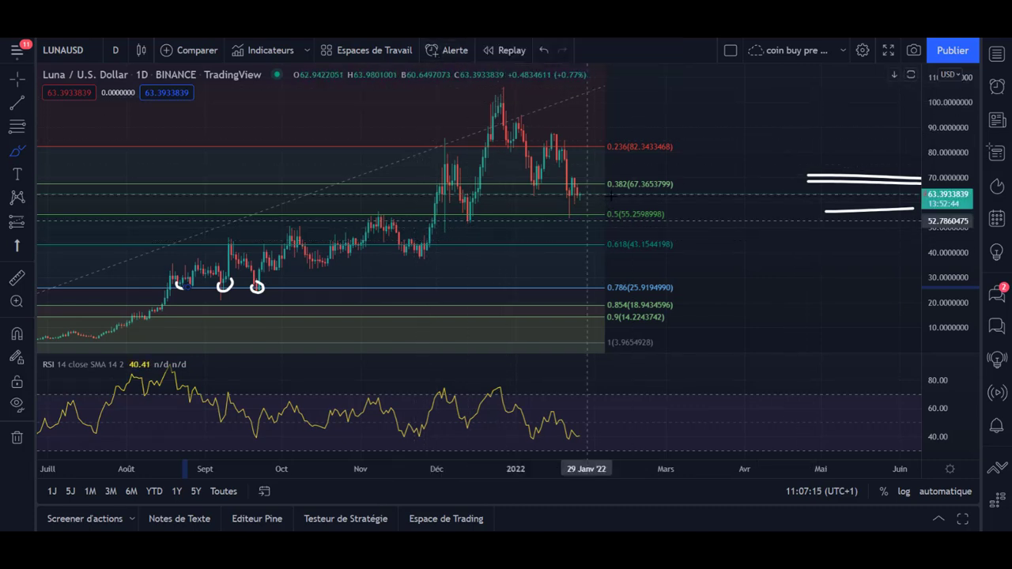
Create a one-time LUNAUSD crossing alert at 45 with e-mail notification and the message "CO LUNAUSD Croisement 45.0000000".
left_click(443, 50)
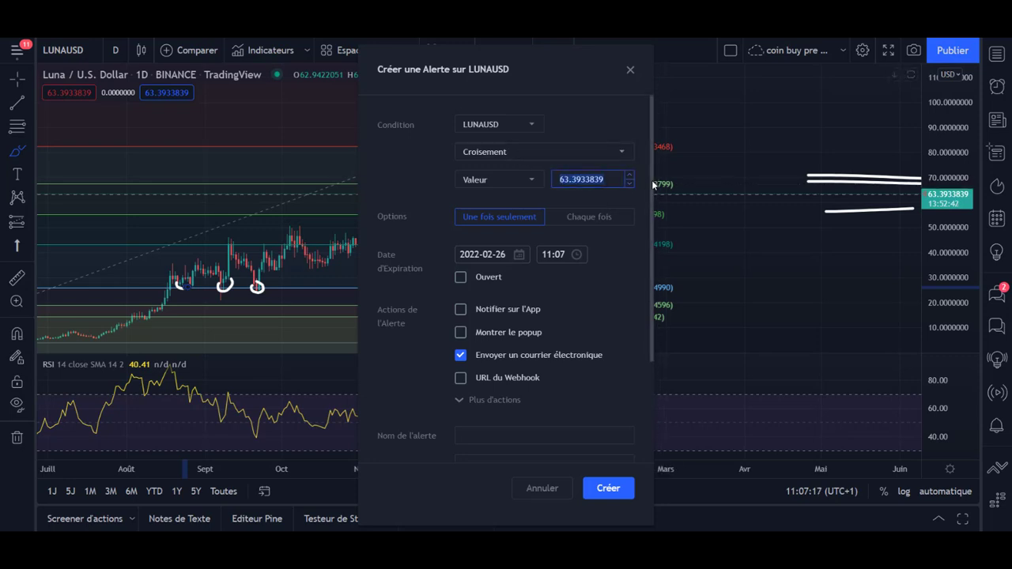
type("45")
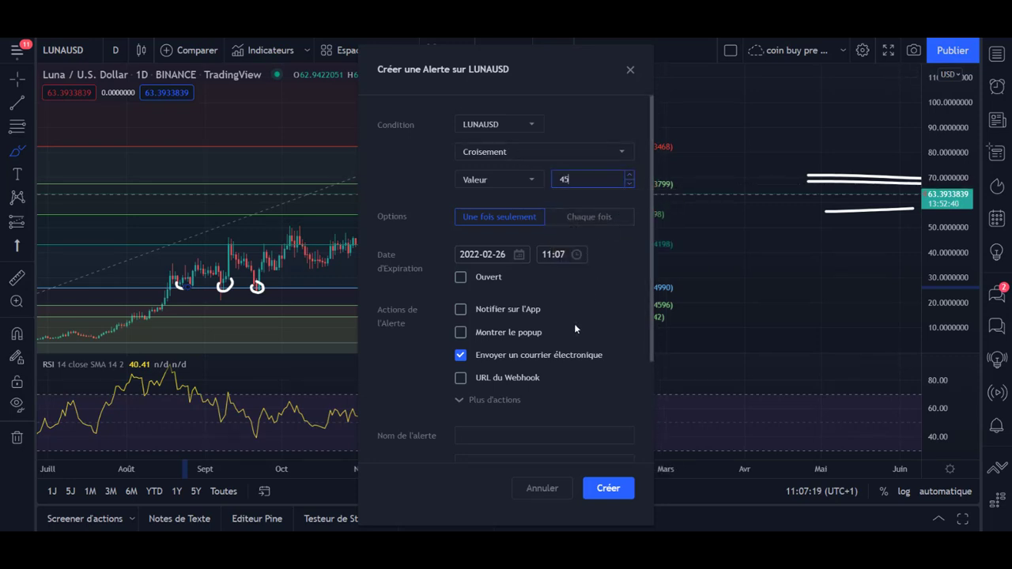
scroll(575, 328, "down", 3)
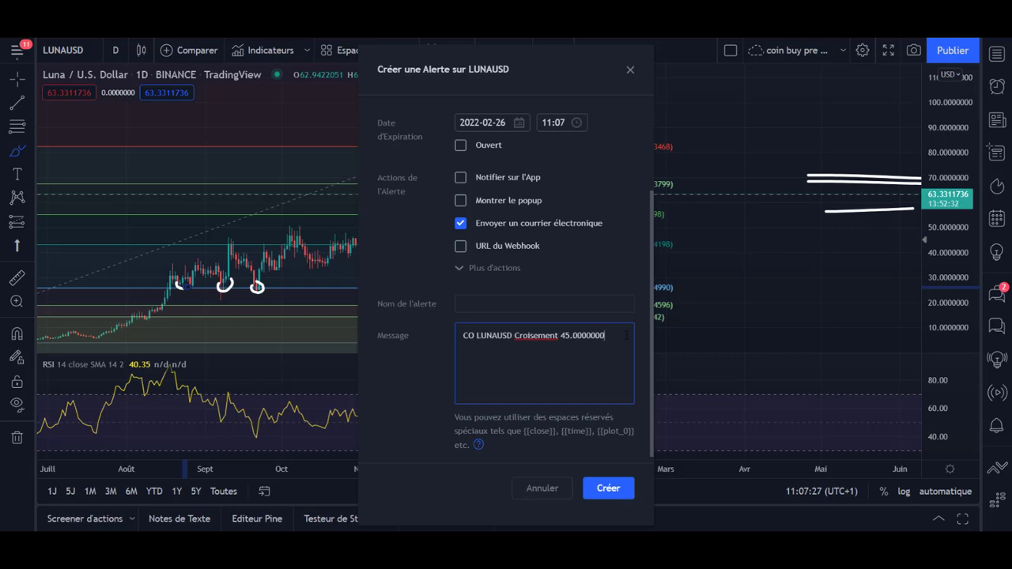
left_click_drag(412, 93, 272, 100)
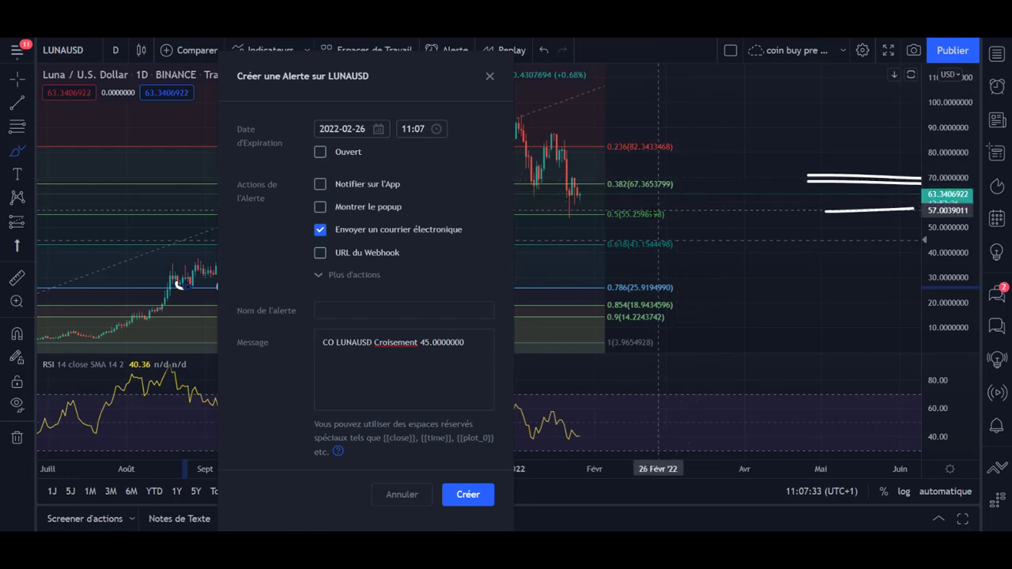
key("Escape")
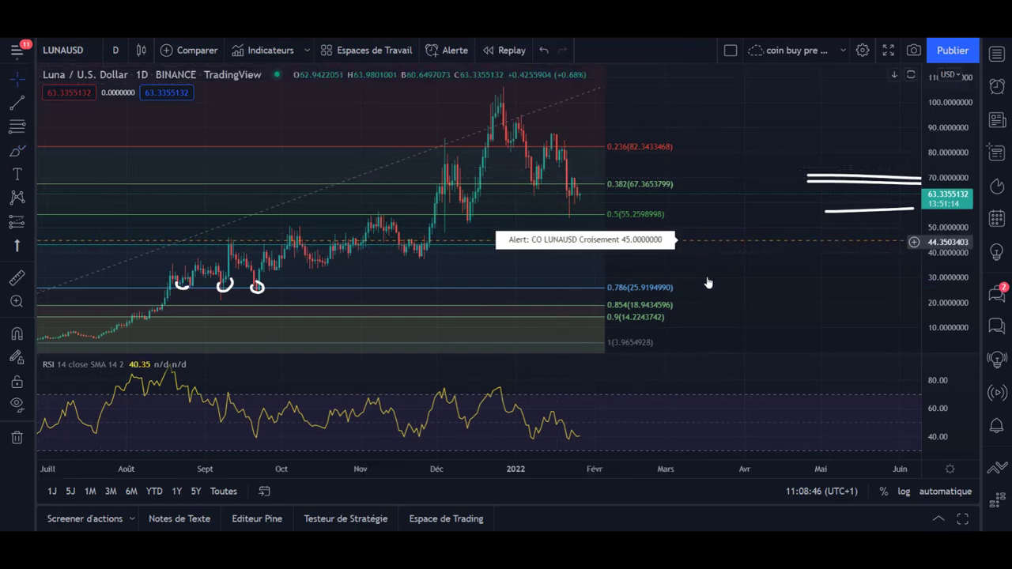
Change the message of the LUNAUSD alert at 45 to "CO LUNAUSD Croisement achat 250$" and save the alert.
double_click(696, 245)
scroll(564, 360, "down", 1)
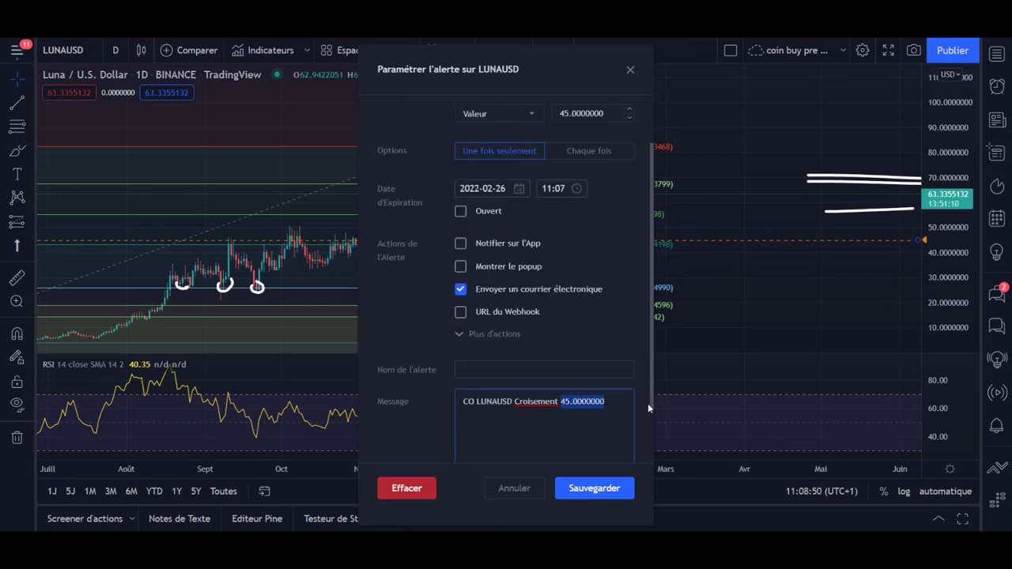
type("achat")
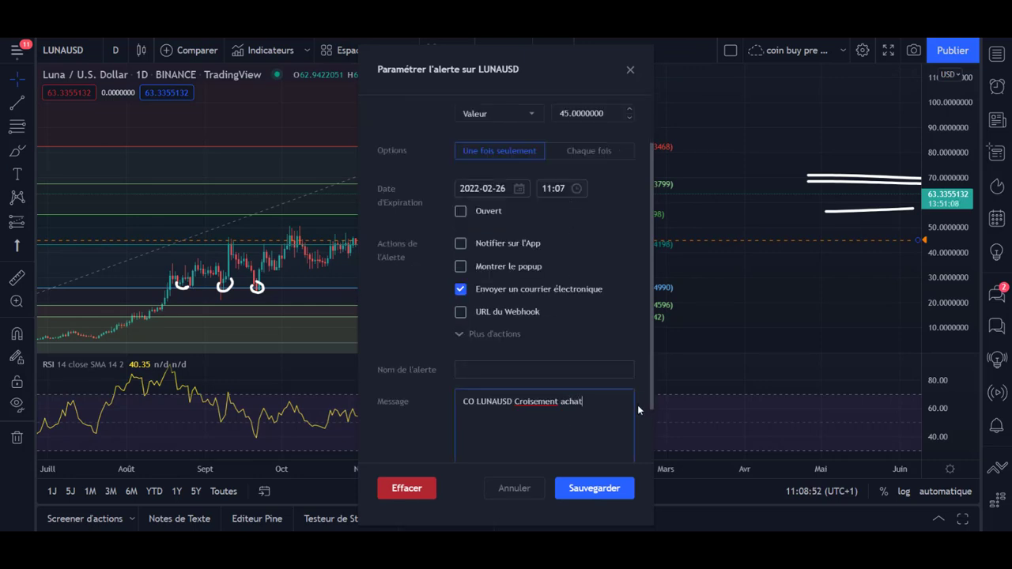
type(" 250$")
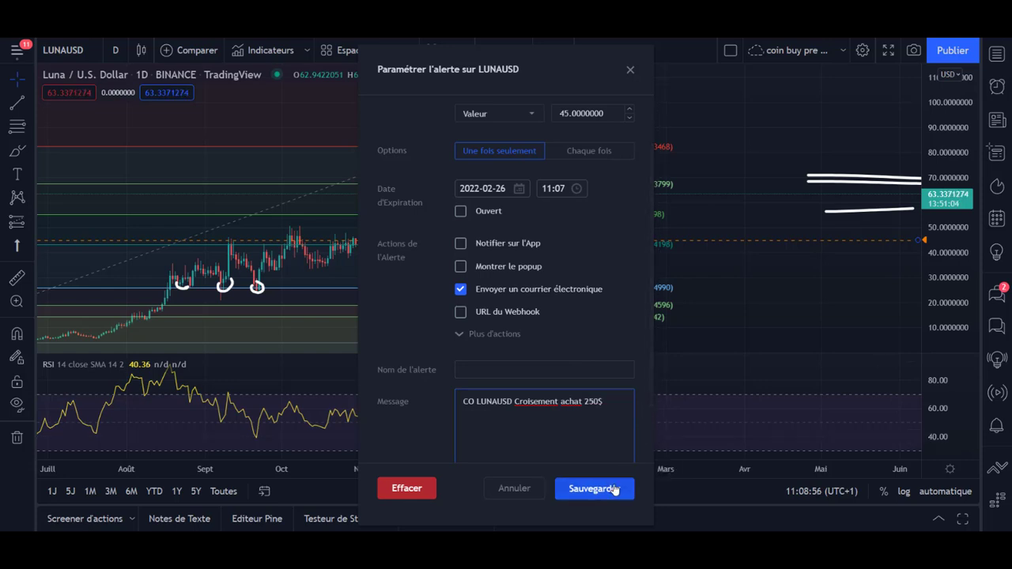
left_click(582, 488)
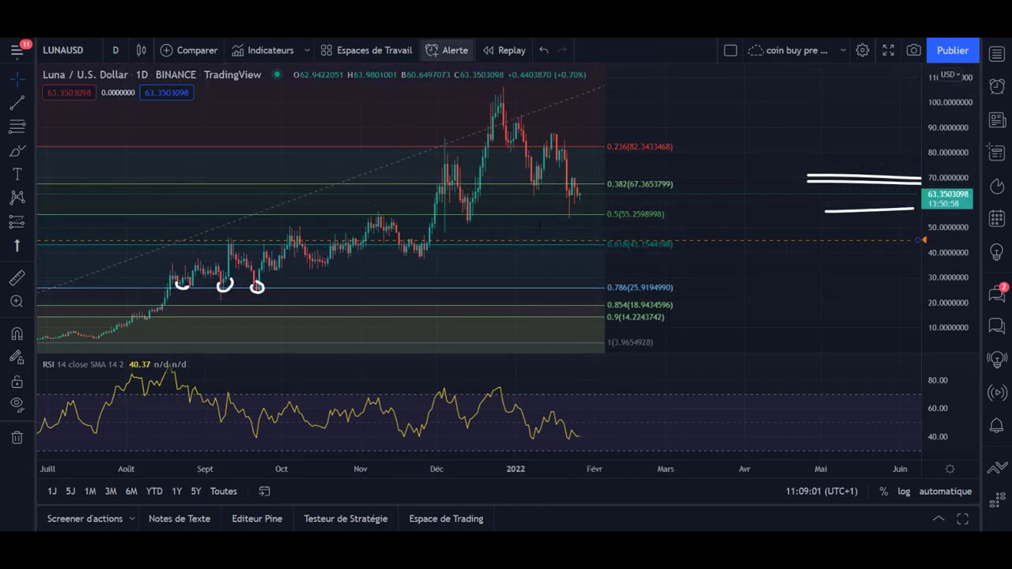
Create a second one-time LUNAUSD crossing alert at 27 with e-mail notification.
left_click(448, 50)
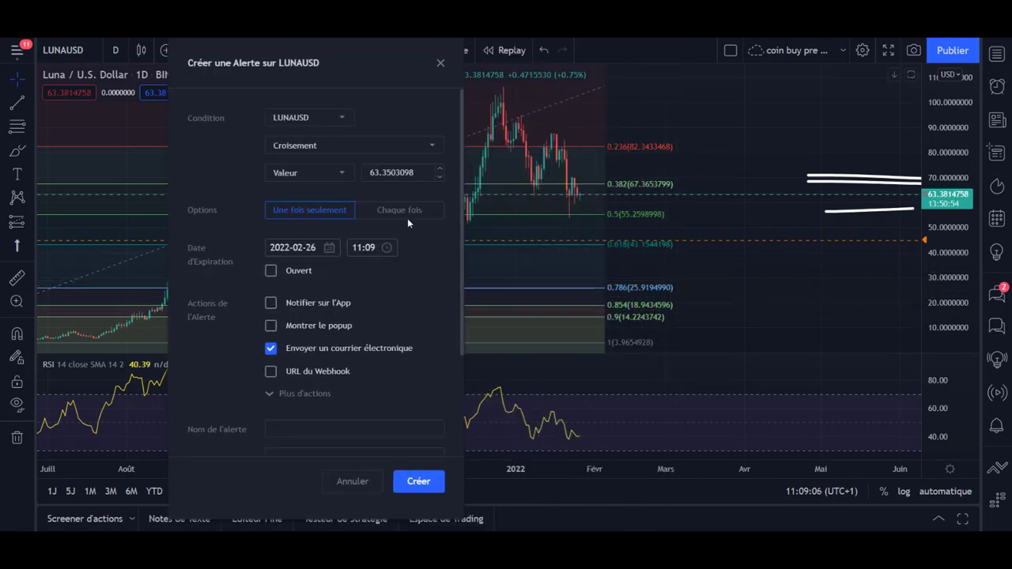
left_click_drag(369, 173, 491, 176)
type("27")
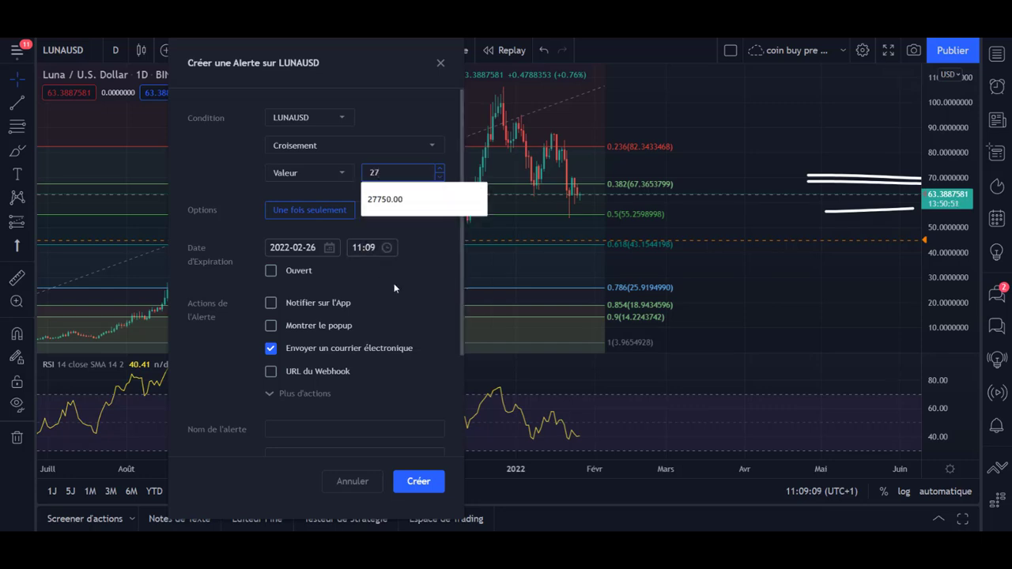
left_click(394, 285)
scroll(356, 368, "down", 3)
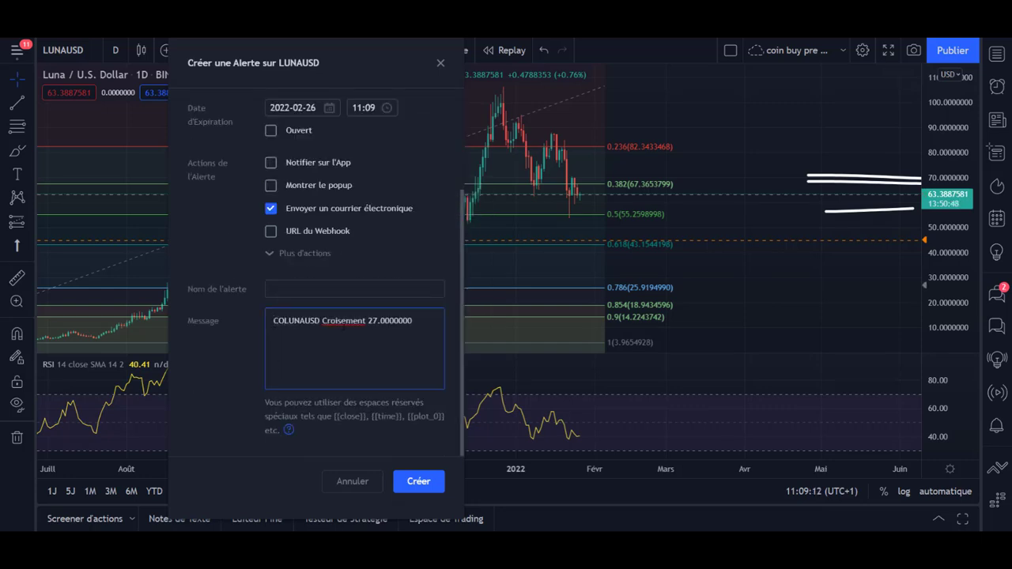
double_click(392, 320)
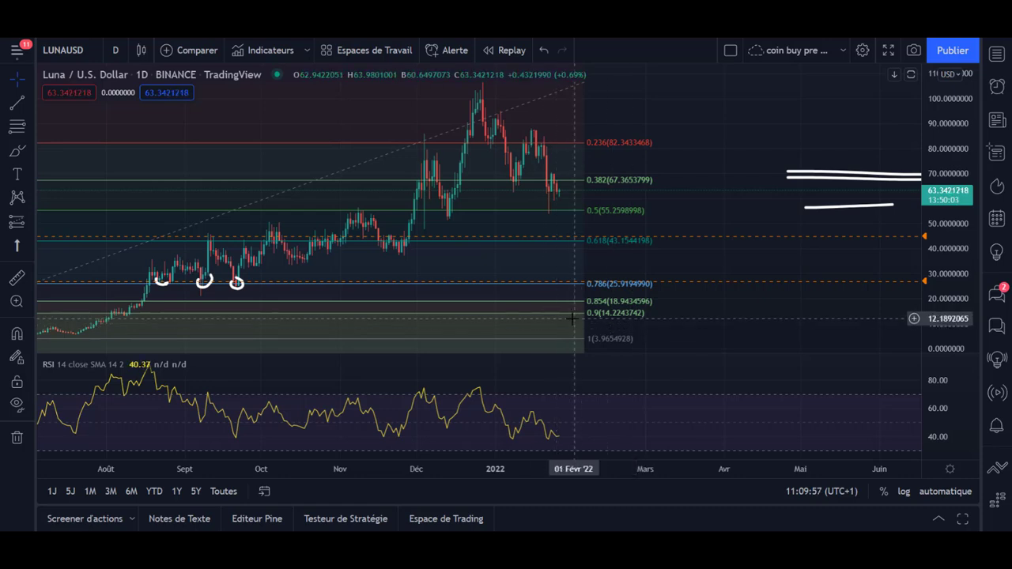
Brush a falling price path from the latest LUNAUSD candles down towards the 0.786 Fibonacci level.
scroll(712, 328, "down", 5)
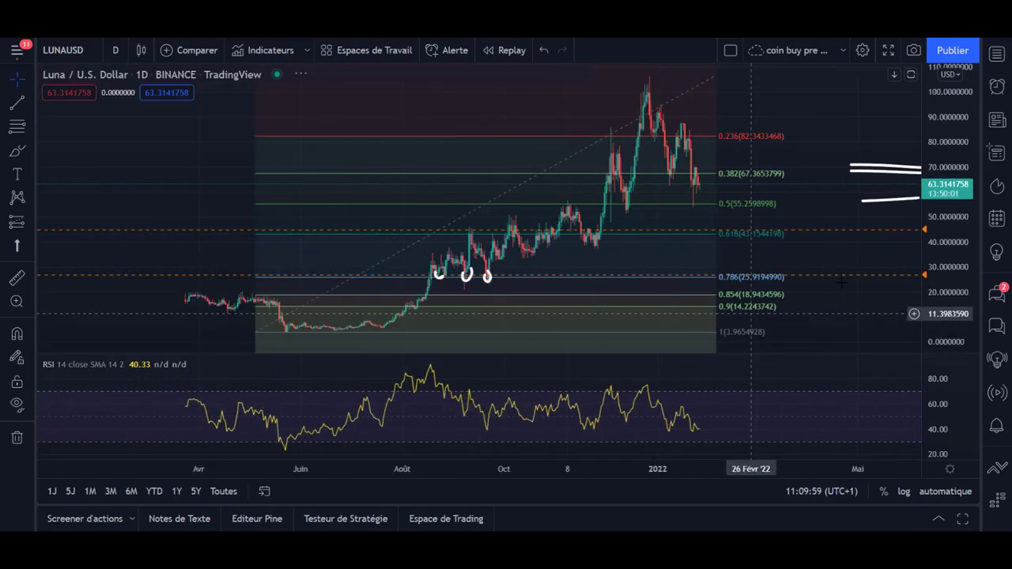
left_click_drag(846, 332, 782, 329)
left_click(17, 151)
left_click_drag(703, 188, 761, 258)
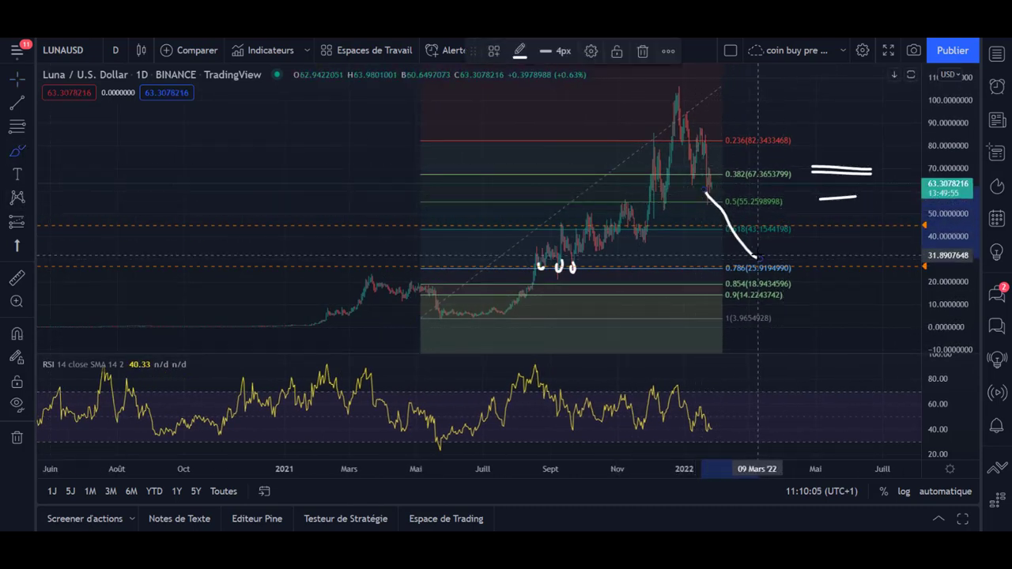
Switch the LUNAUSD chart to the weekly interval and measure the price rise from about 5.72 up to the peak.
left_click(116, 50)
left_click(132, 395)
scroll(752, 292, "up", 8)
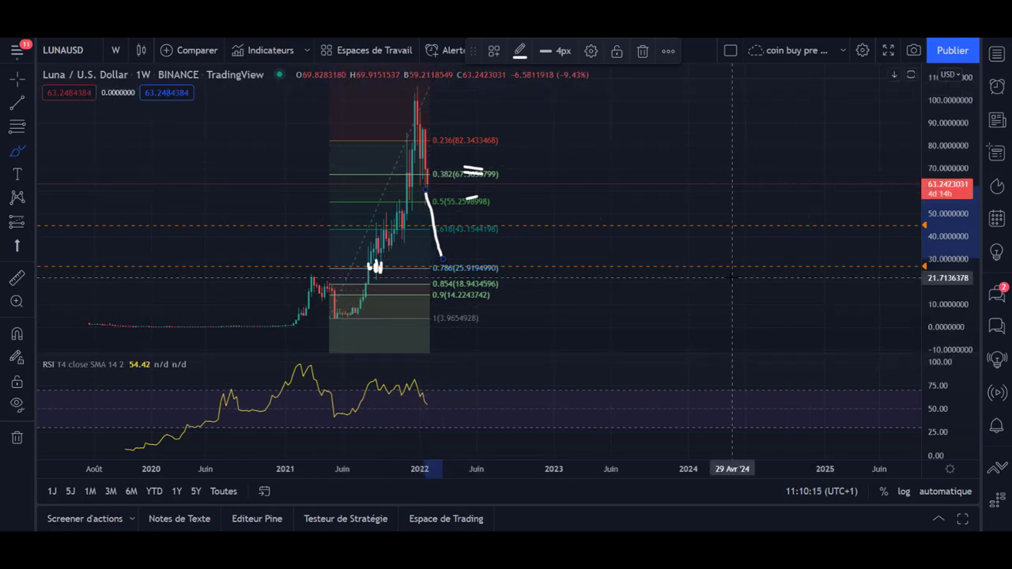
left_click(16, 278)
left_click(377, 314)
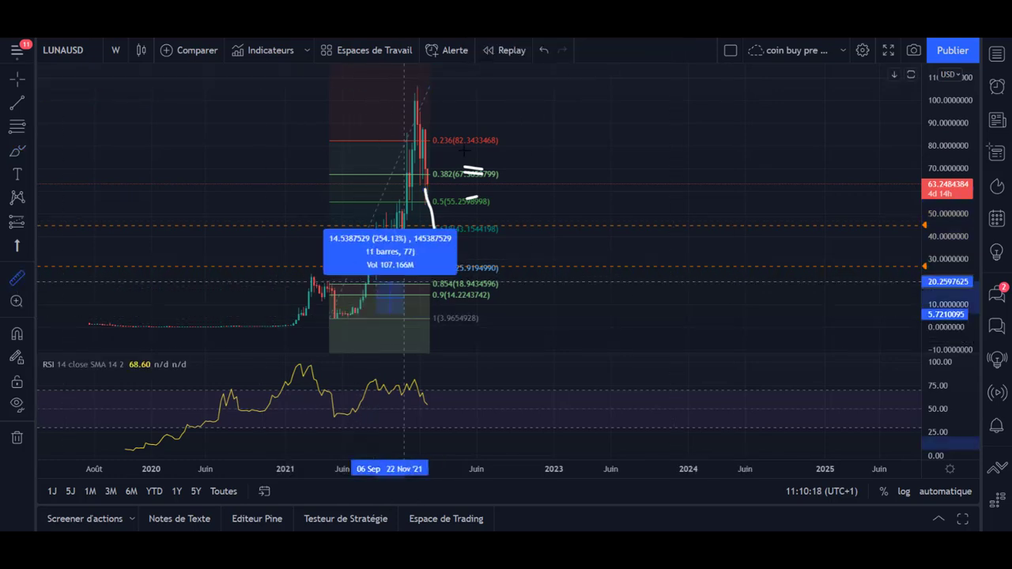
left_click(492, 89)
left_click(617, 166)
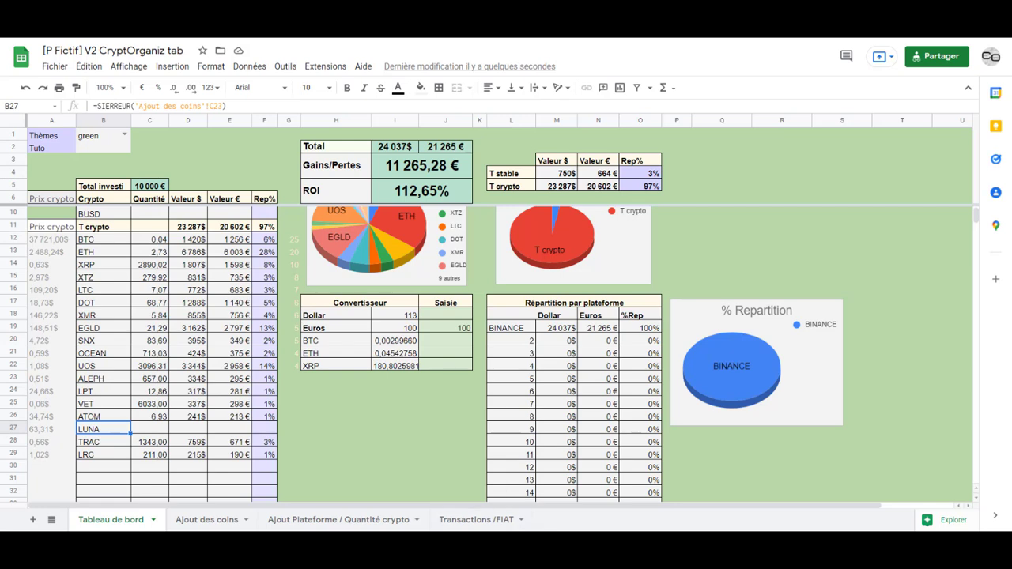
Open the Ajout Plateforme / Quantité crypto sheet in the CryptOrganiz spreadsheet and check the LUNAUSD alert price in the Gmail inbox.
left_click(402, 414)
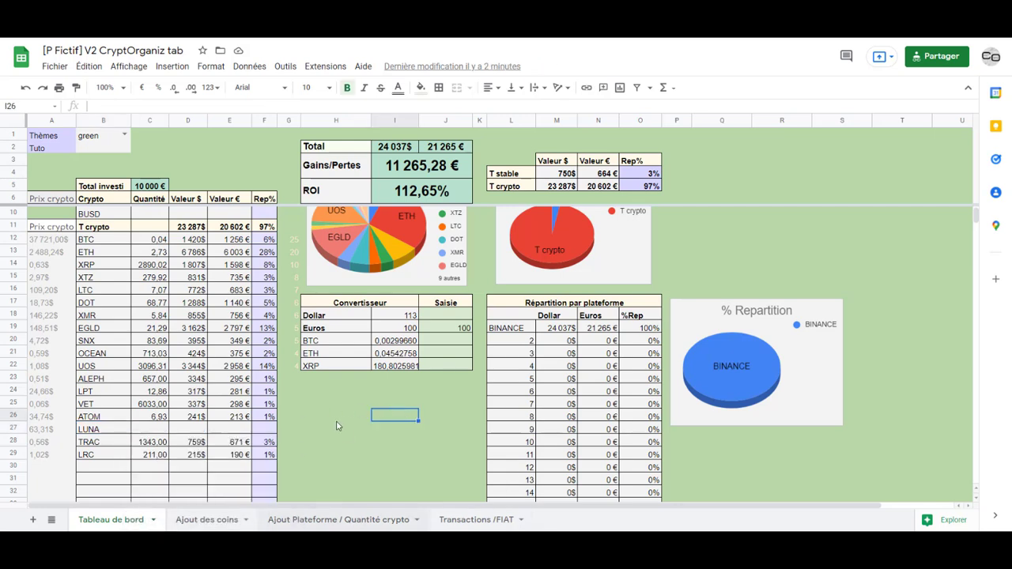
left_click(338, 520)
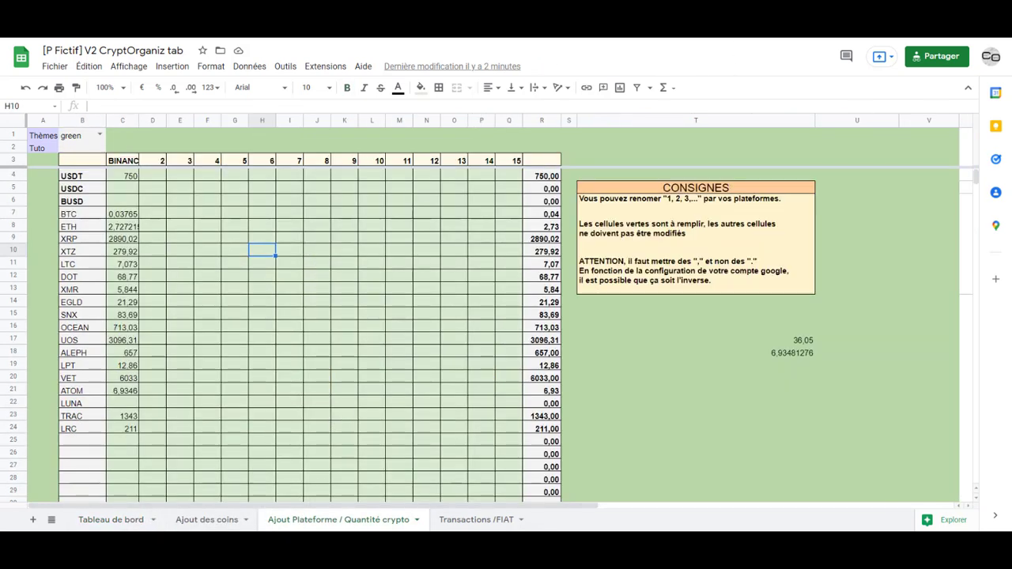
key("ctrl+Tab")
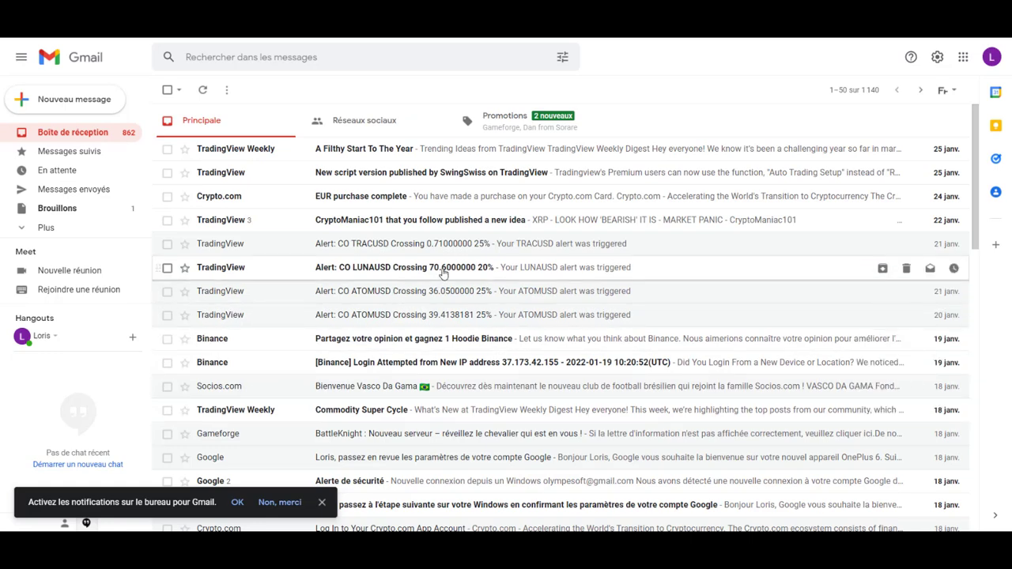
key("ctrl+shift+Tab")
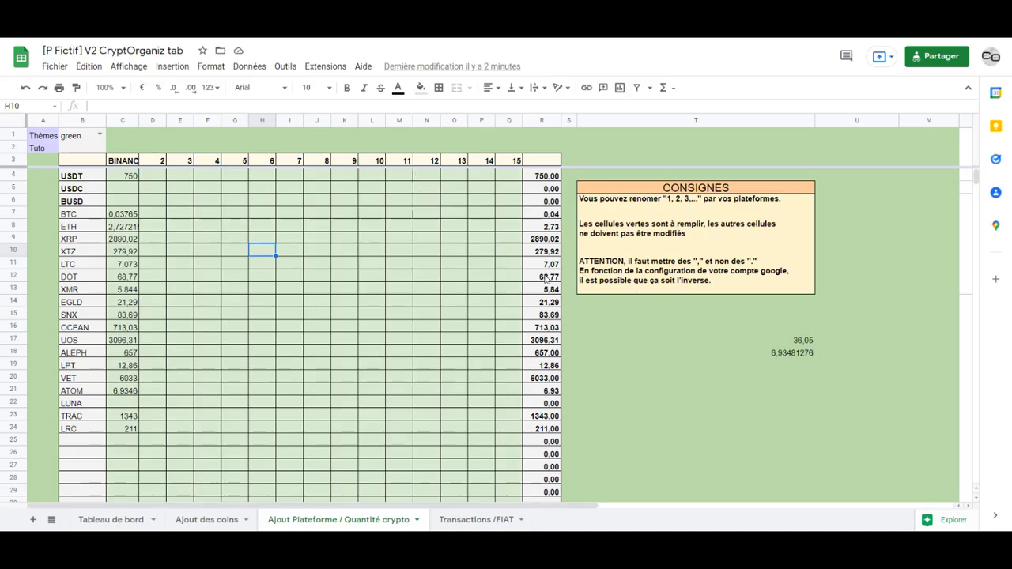
Enter the LUNA purchase price 70,6 in cell T17 for the 250-dollar quantity calculation.
left_click(796, 343)
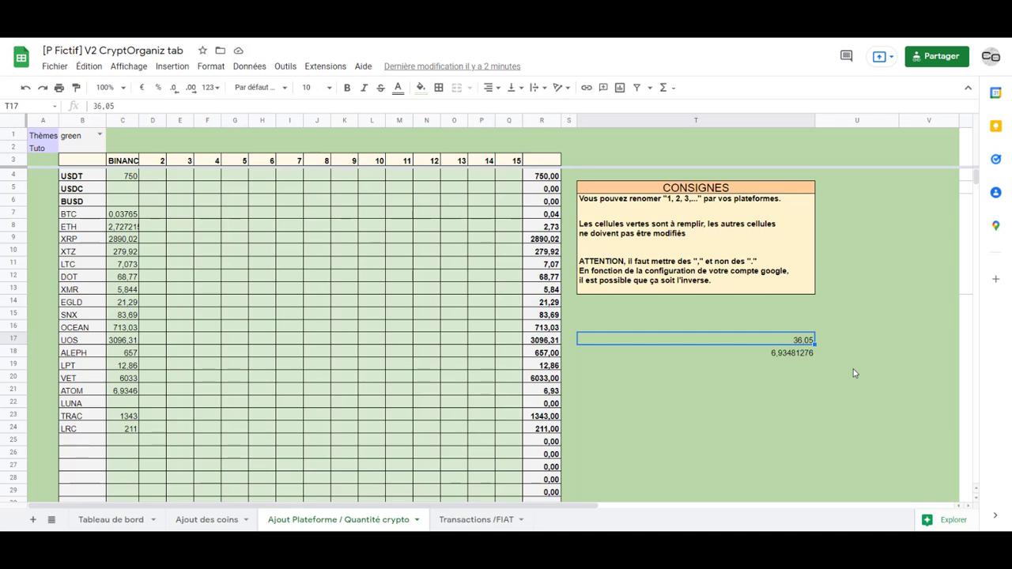
type("7")
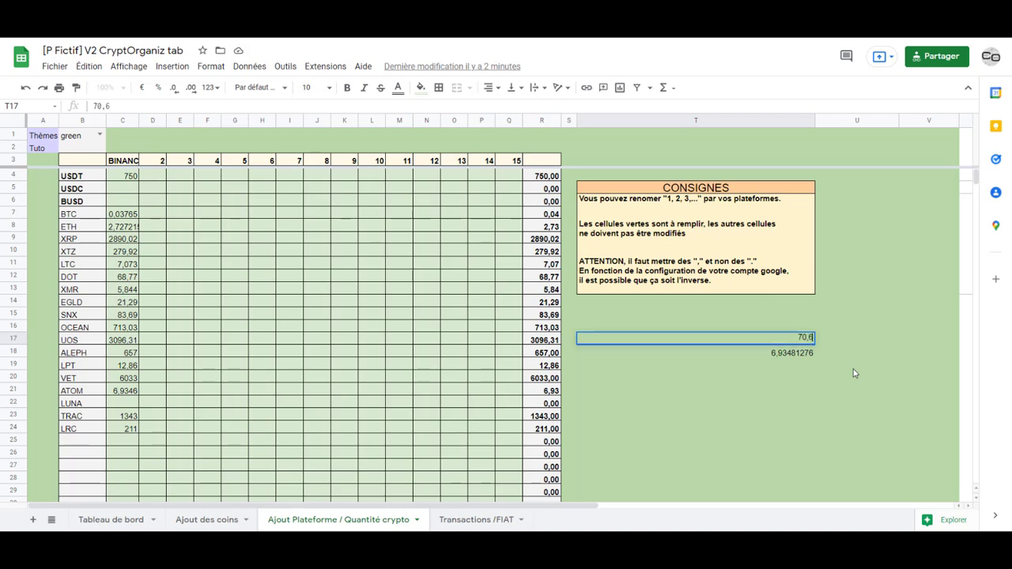
type("0,6")
key("Return")
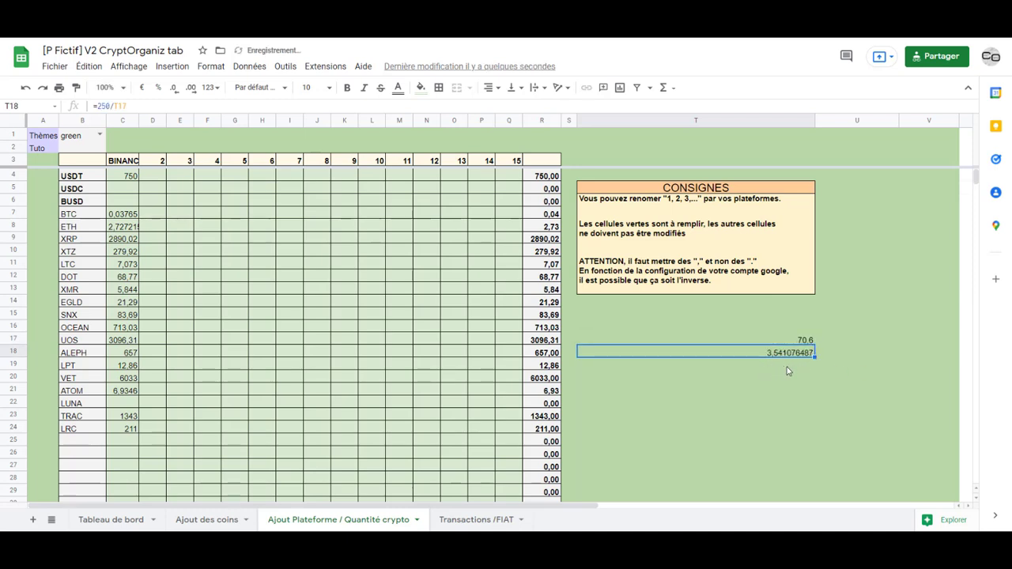
Record the LUNA purchase in the BINANCE column by setting LUNA to 3,54 and USDT to 500.
left_click(119, 405)
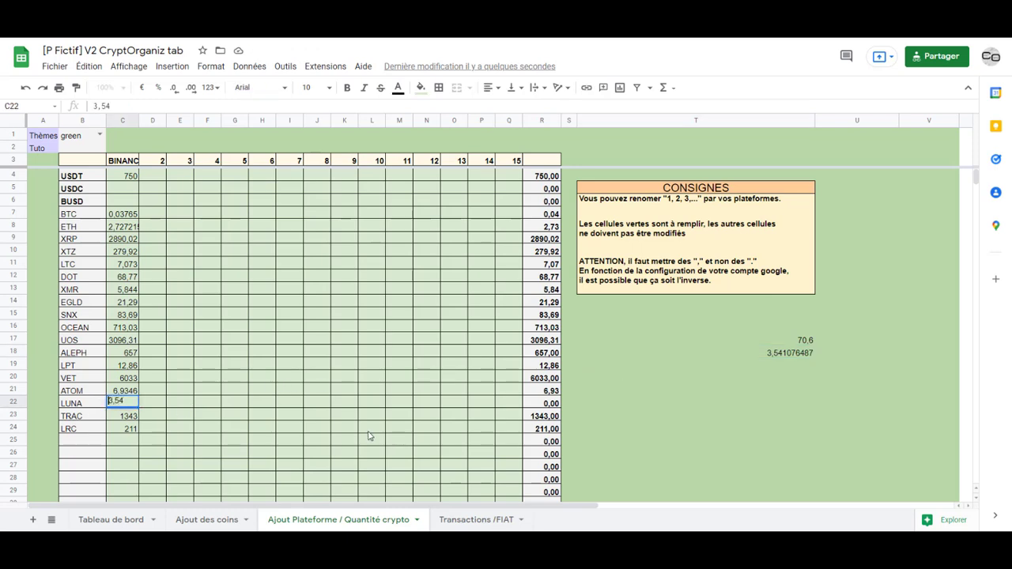
key("Return")
left_click(123, 179)
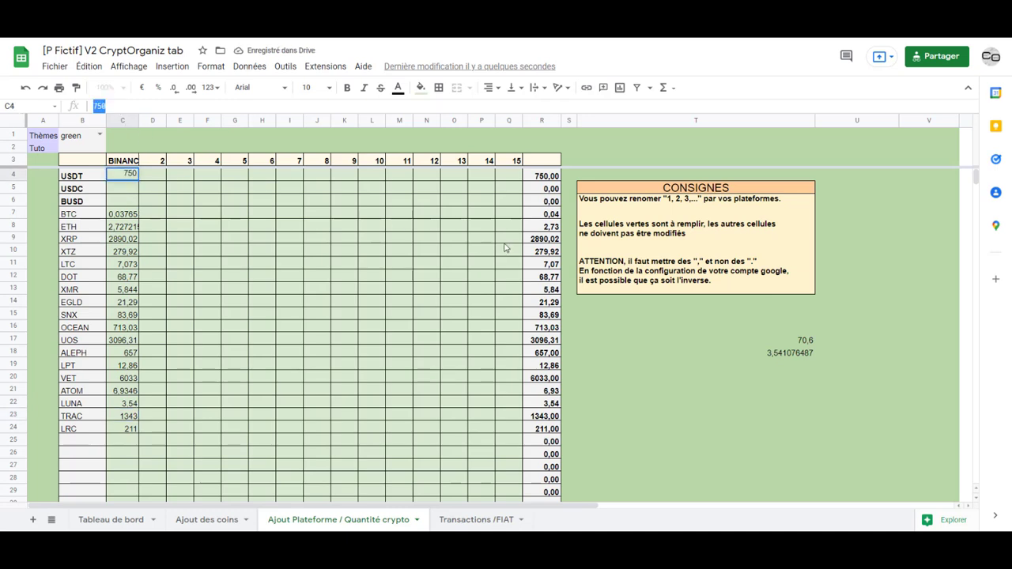
key("Return")
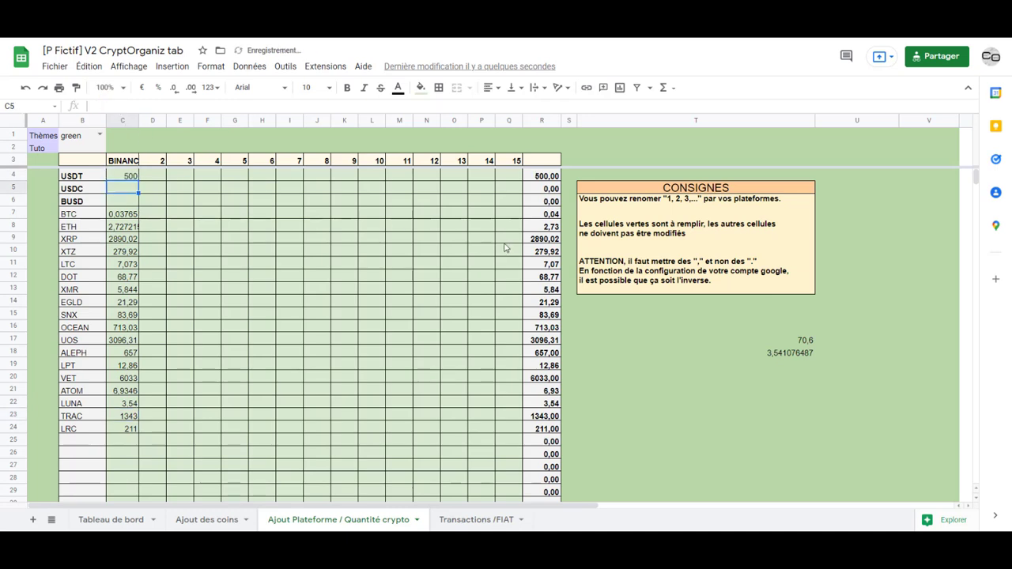
left_click(590, 432)
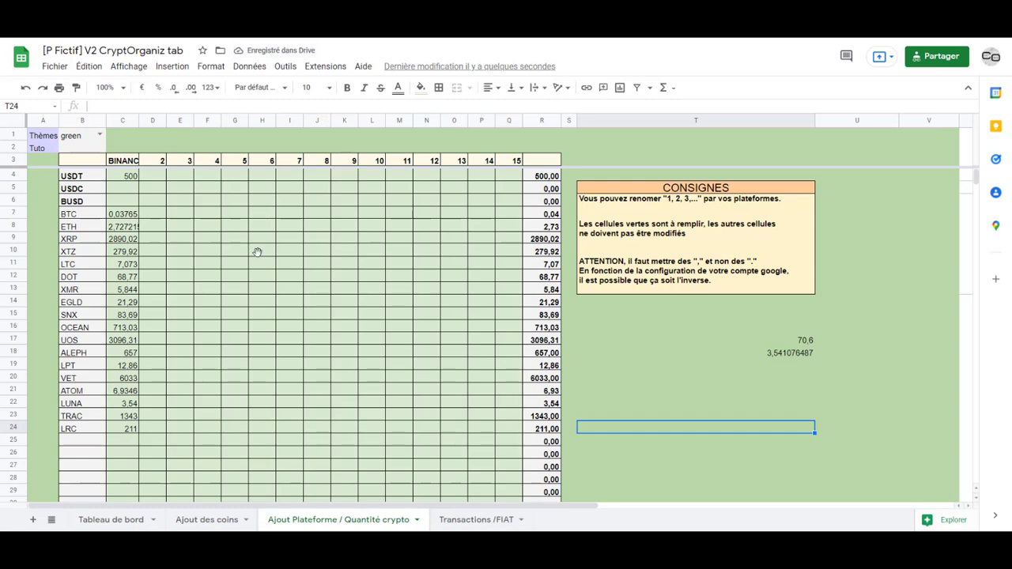
Open the Tableau de bord sheet and review the crypto list from BTC to OCEAN.
left_click(111, 520)
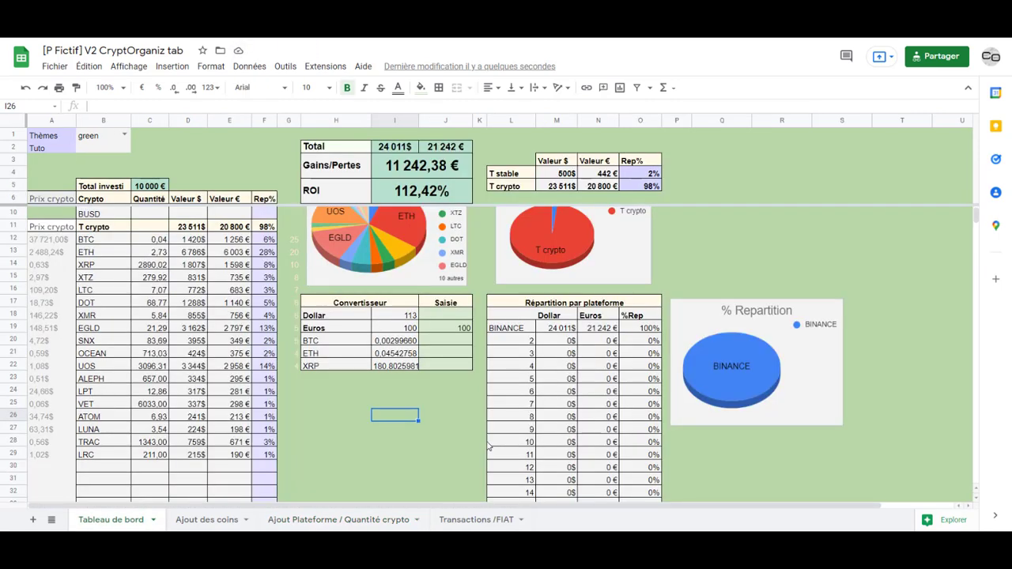
left_click_drag(102, 238, 103, 353)
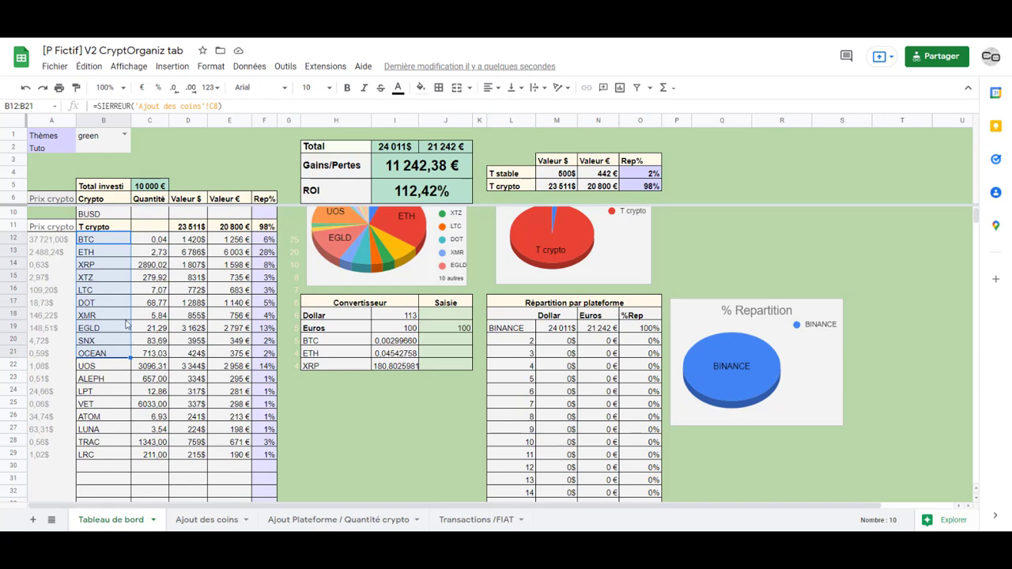
left_click(122, 305)
Switch to the weekly EGLDUSD chart in TradingView and compress its price scale to frame the full price history.
key("alt+Tab")
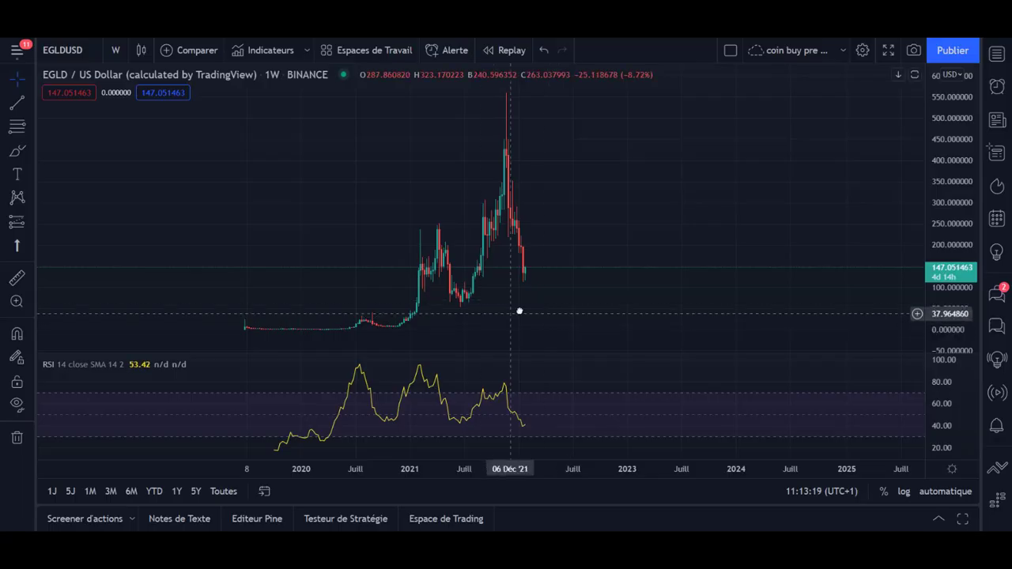
left_click_drag(509, 316, 554, 299)
scroll(551, 299, "up", 3)
left_click_drag(406, 299, 527, 317)
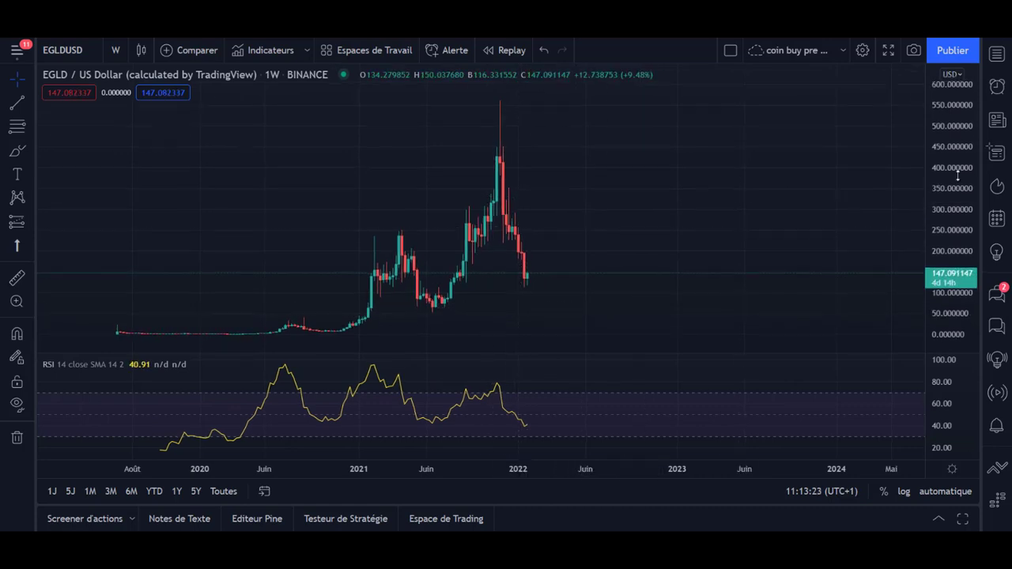
left_click_drag(961, 151, 959, 195)
Brush a stroke along the late-2021 EGLDUSD price spike and delete it.
left_click(18, 151)
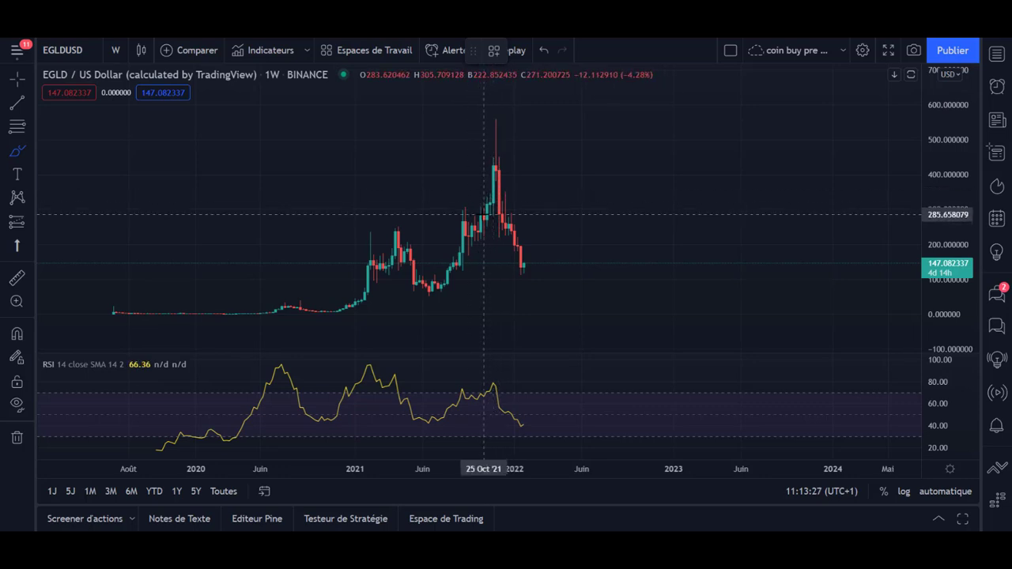
left_click_drag(487, 210, 501, 122)
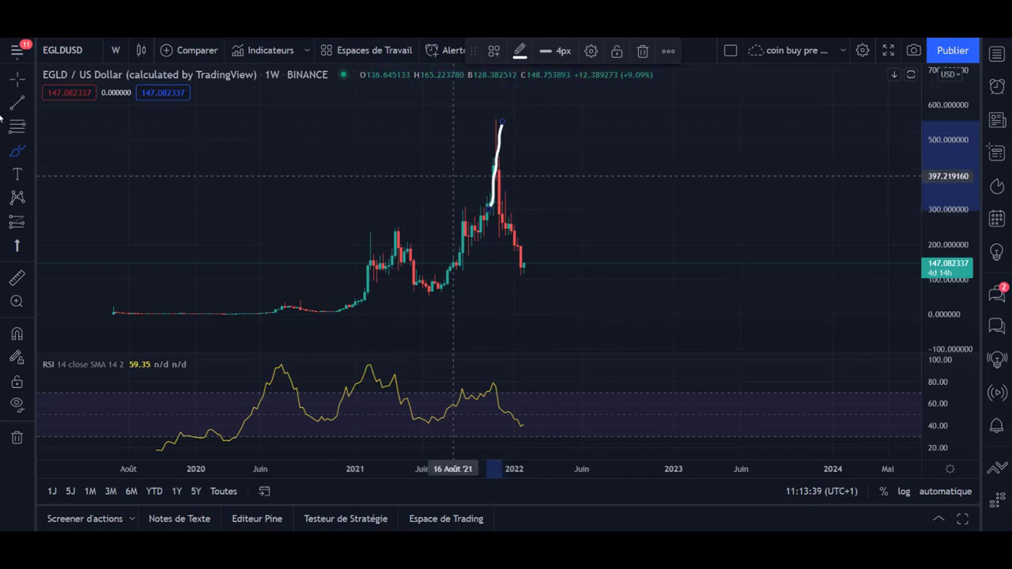
left_click(17, 79)
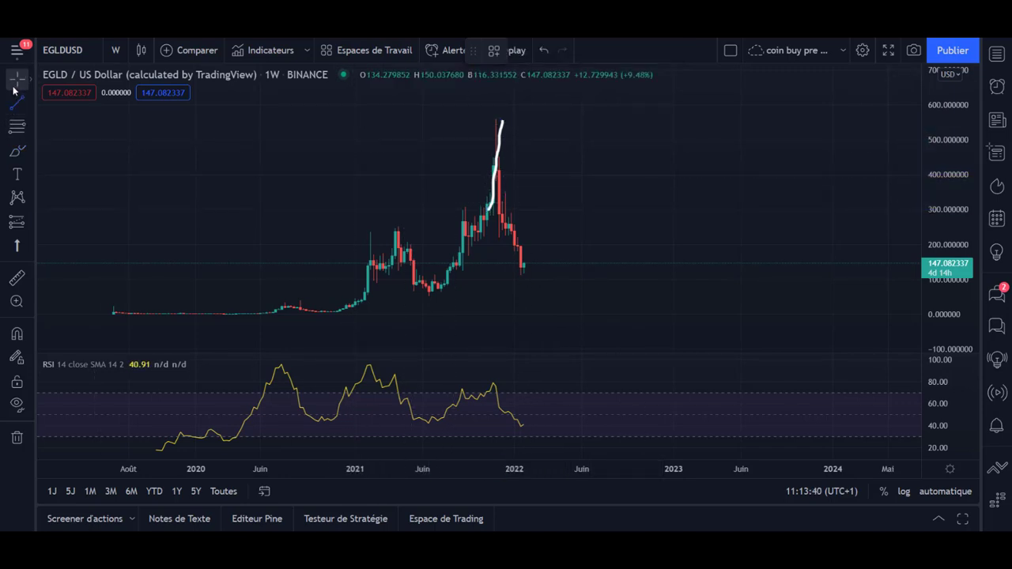
left_click(500, 146)
key("Delete")
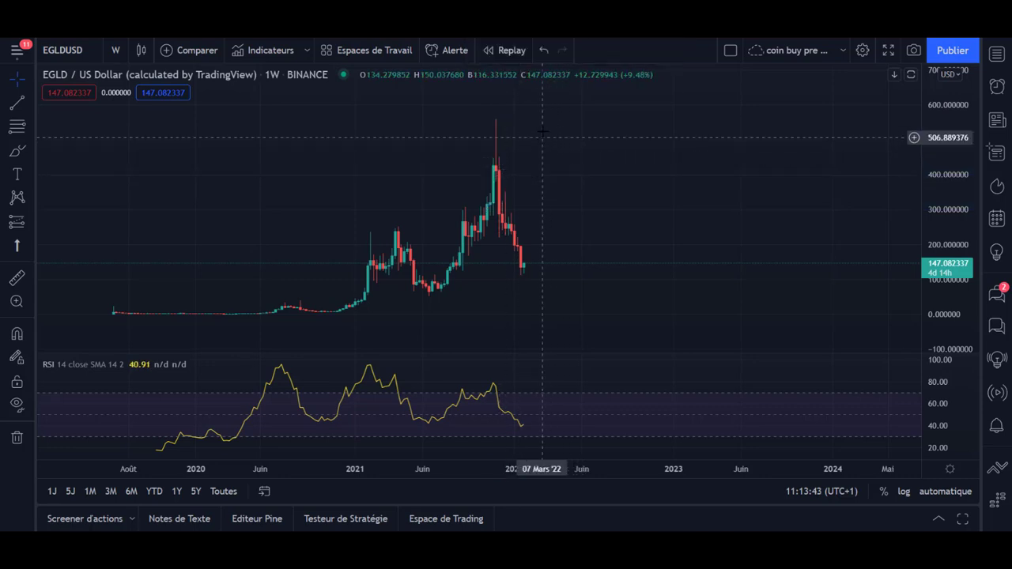
Draw a rising trend line under the EGLDUSD lows from 17 August 2020 to 18 July 2022.
left_click(17, 103)
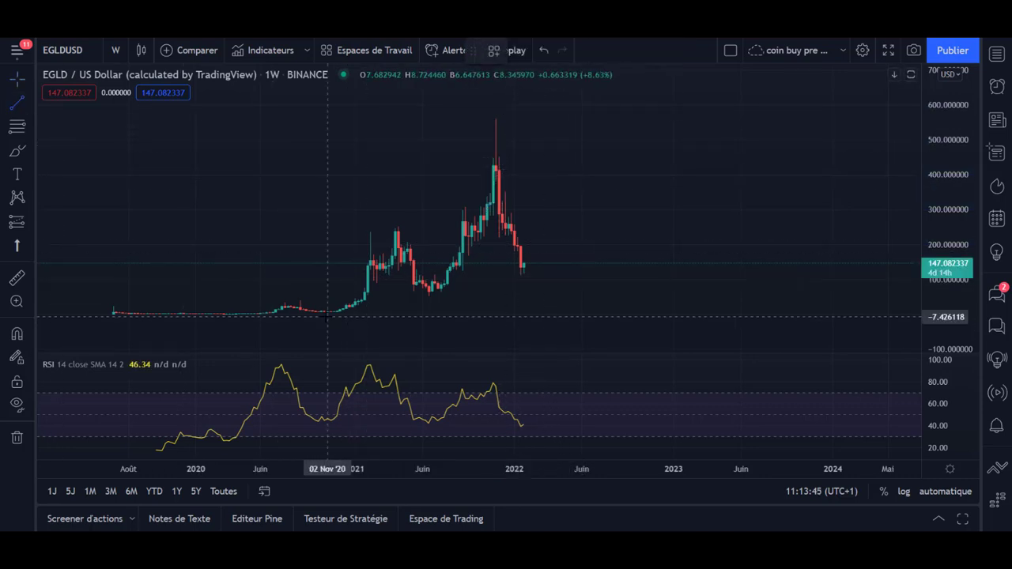
left_click_drag(327, 315, 600, 252)
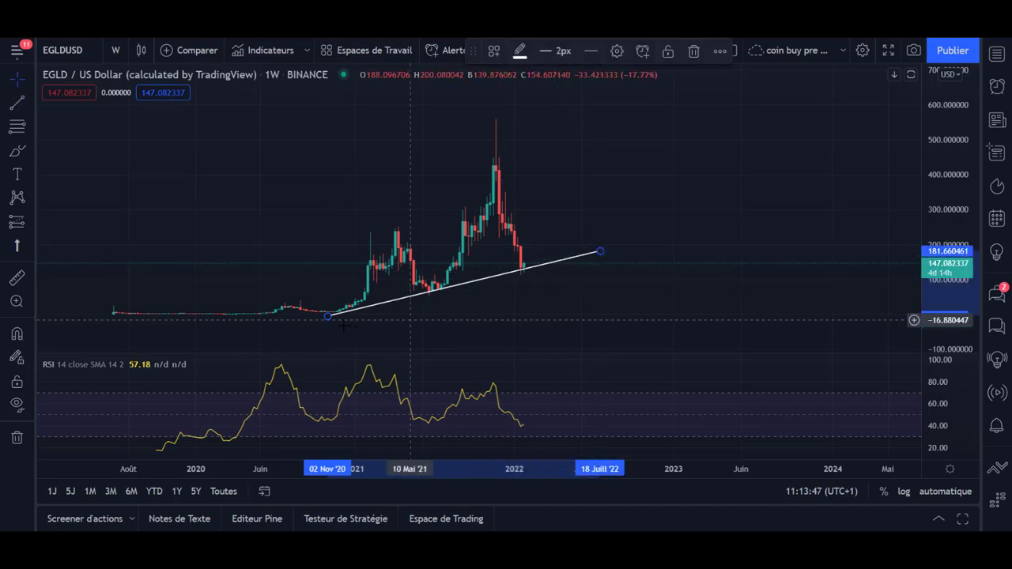
left_click_drag(328, 318, 293, 322)
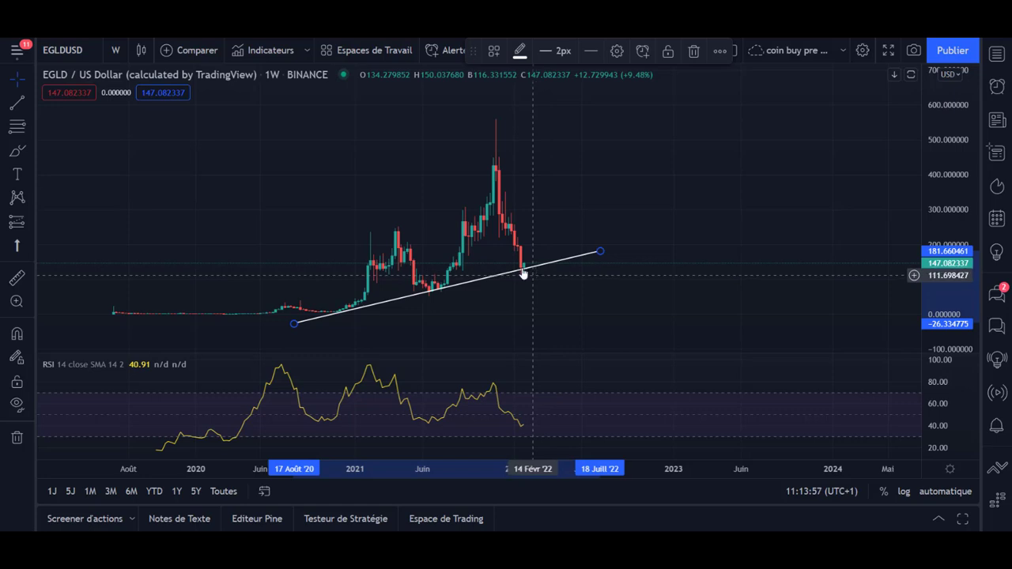
Brush a rising path from the latest EGLDUSD candle and circle where the price meets the trend line.
left_click(17, 151)
left_click_drag(530, 261, 572, 190)
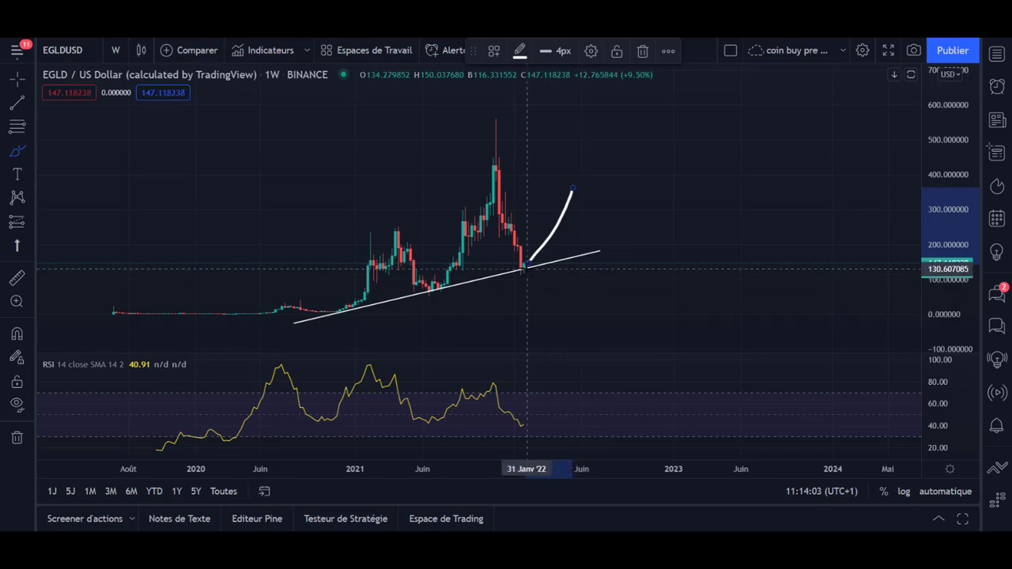
left_click_drag(522, 259, 526, 273)
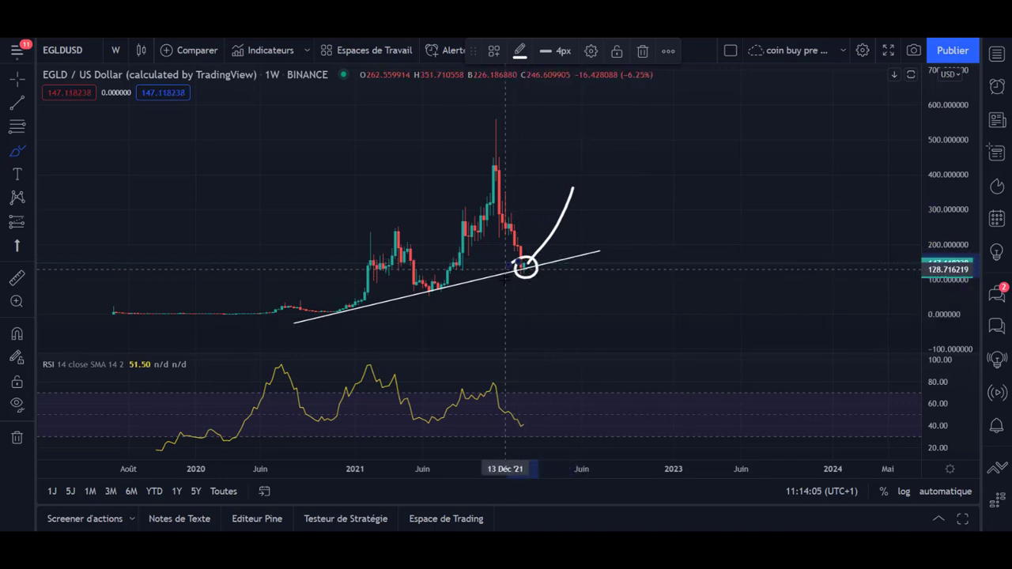